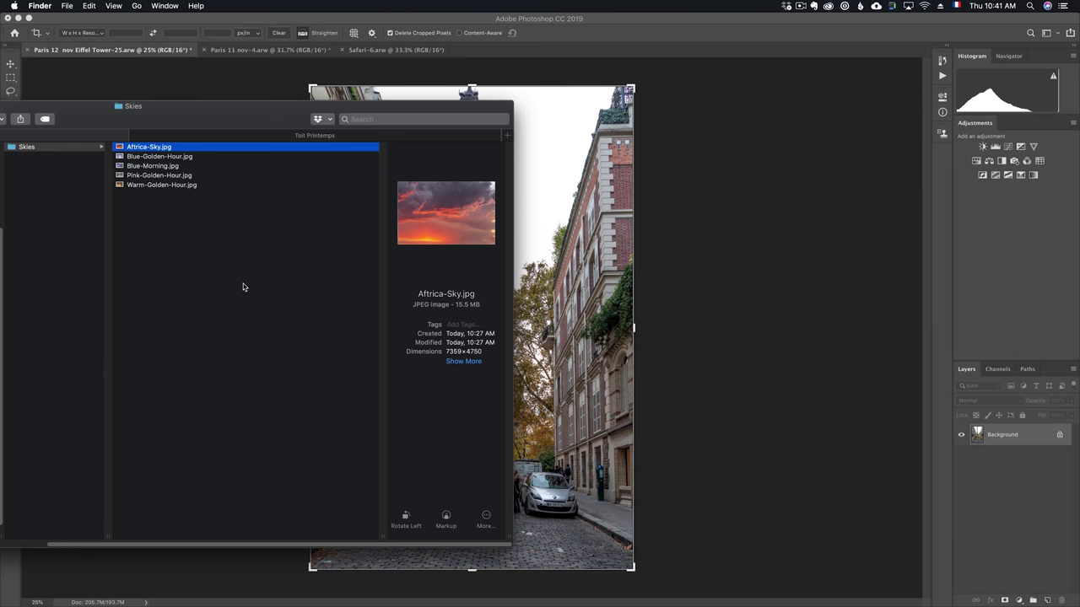
key("space")
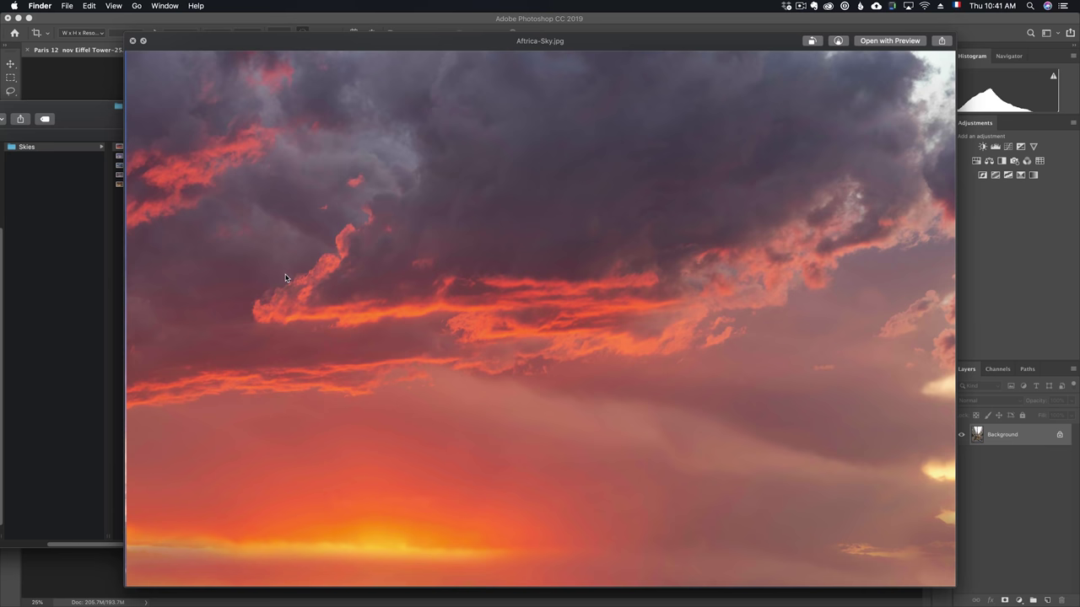
key("Down")
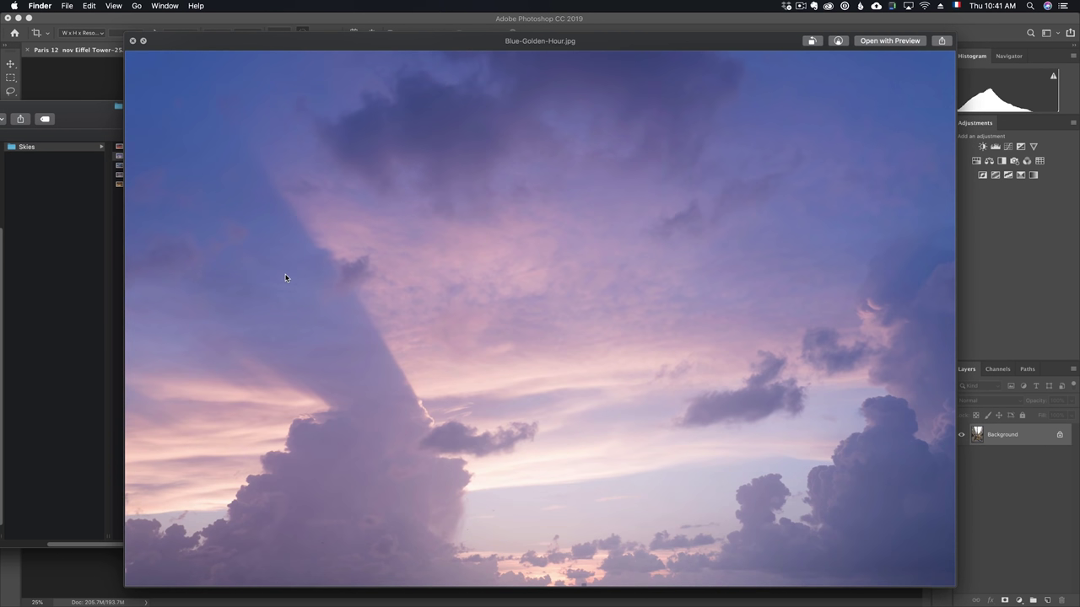
key("Down")
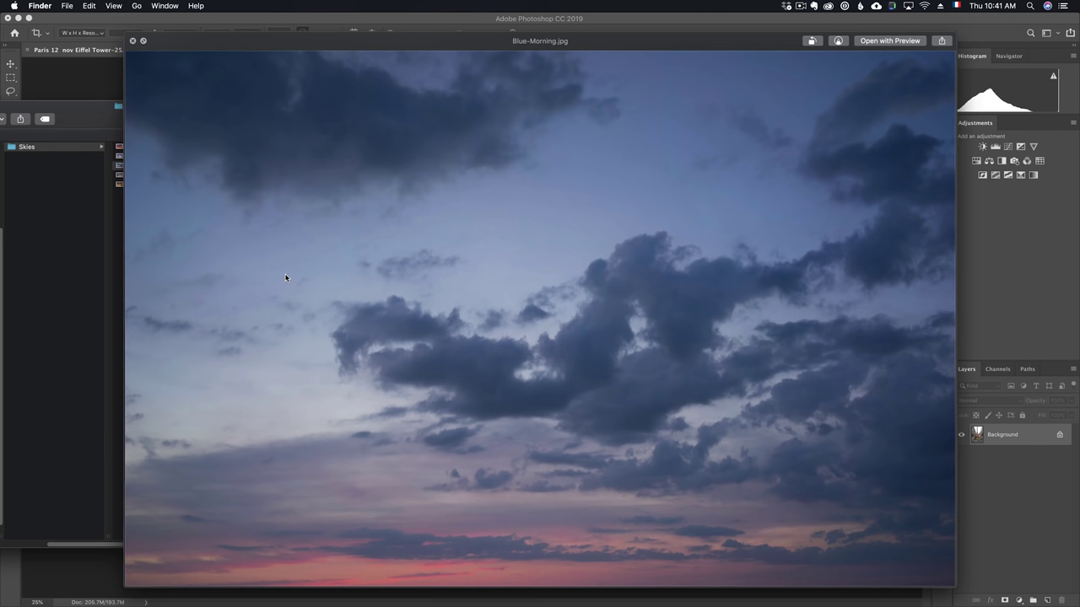
key("Down")
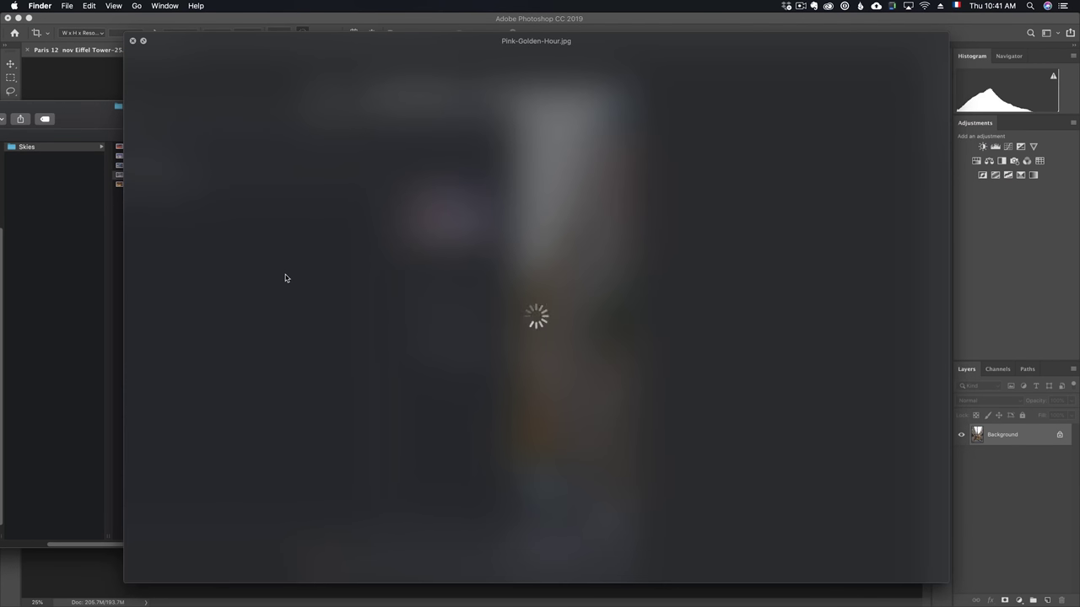
key("Down")
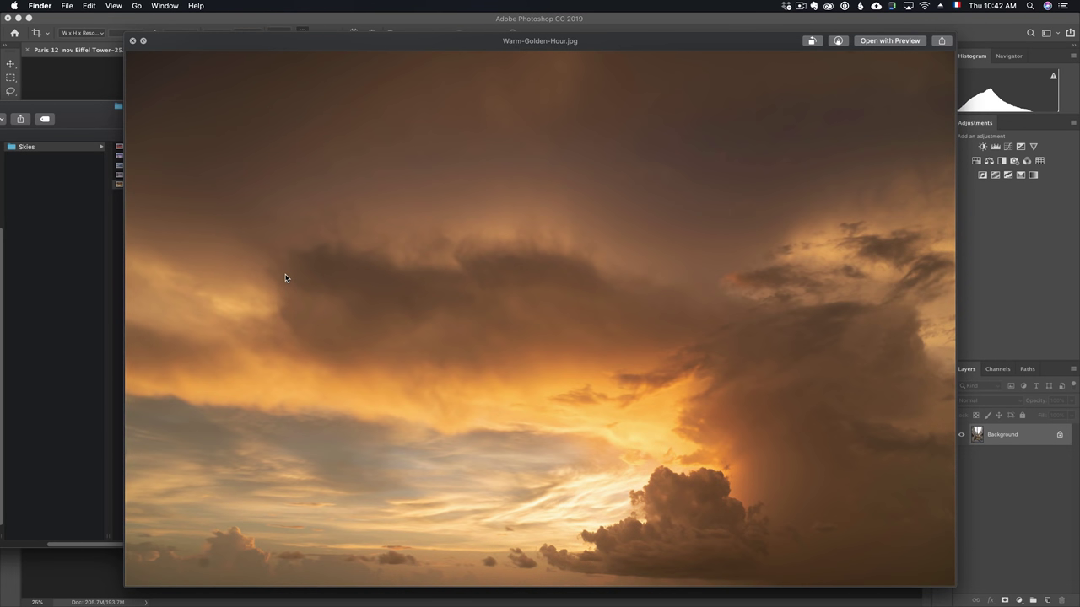
left_click(132, 41)
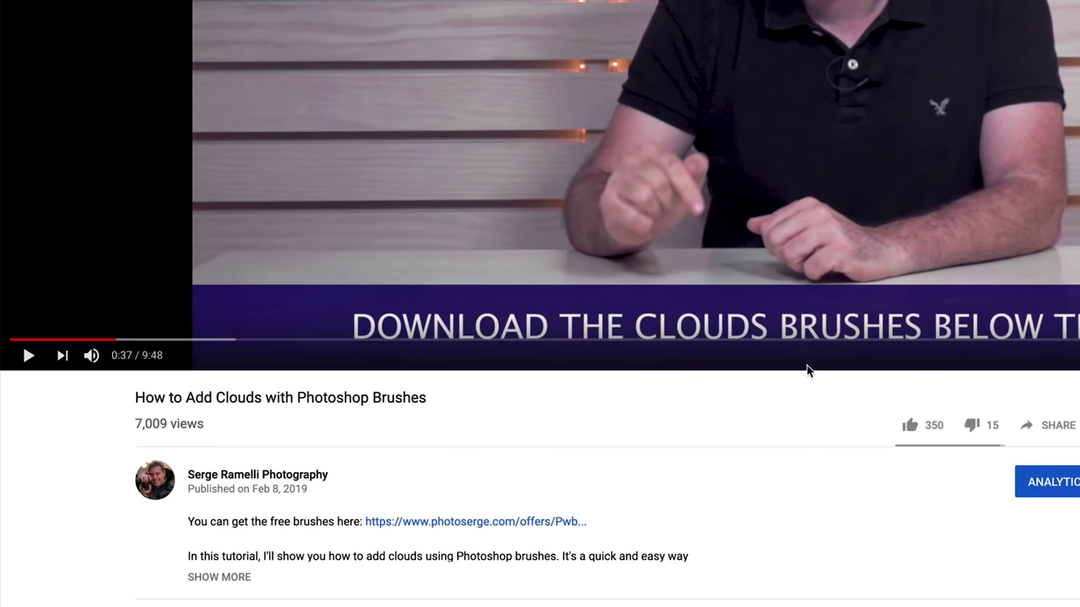
- Follow the photoserge.com description link and claim the free clouds-brushes offer
left_click(544, 523)
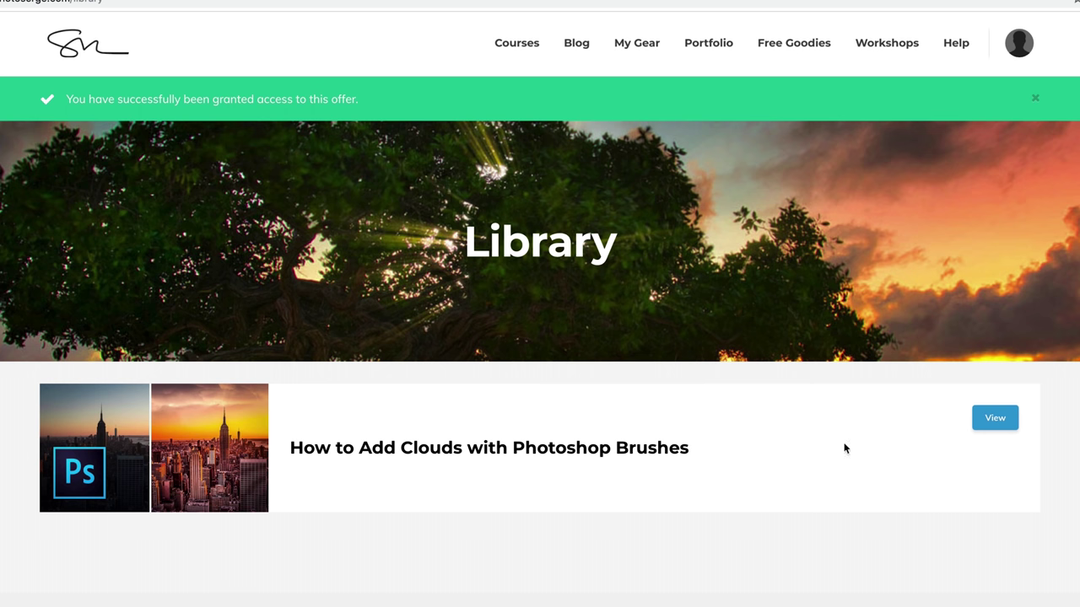
left_click(998, 420)
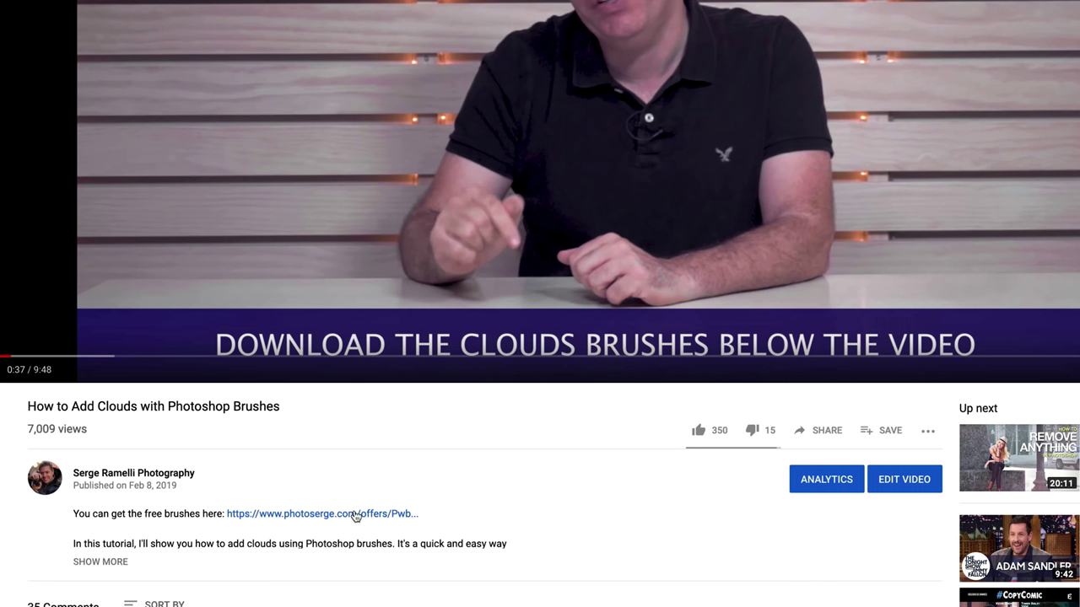
left_click(355, 513)
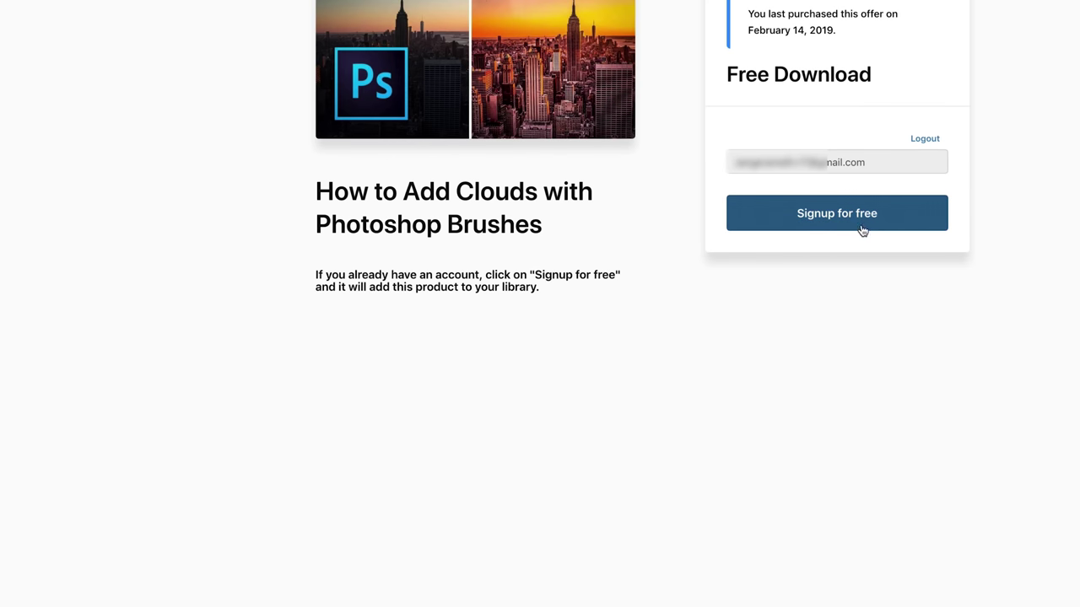
left_click(855, 219)
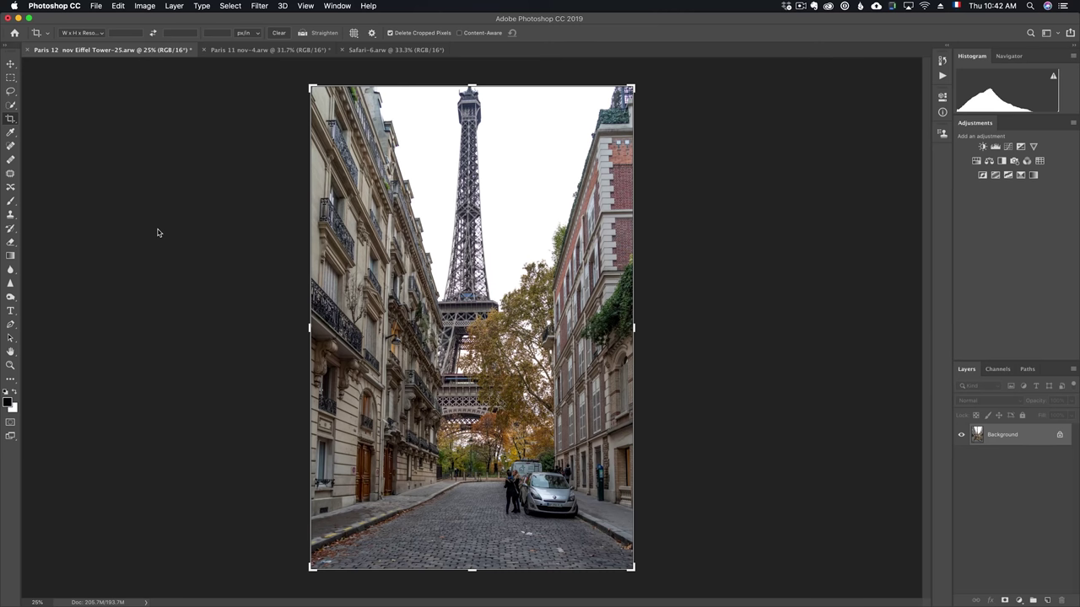
left_click(53, 7)
left_click(55, 18)
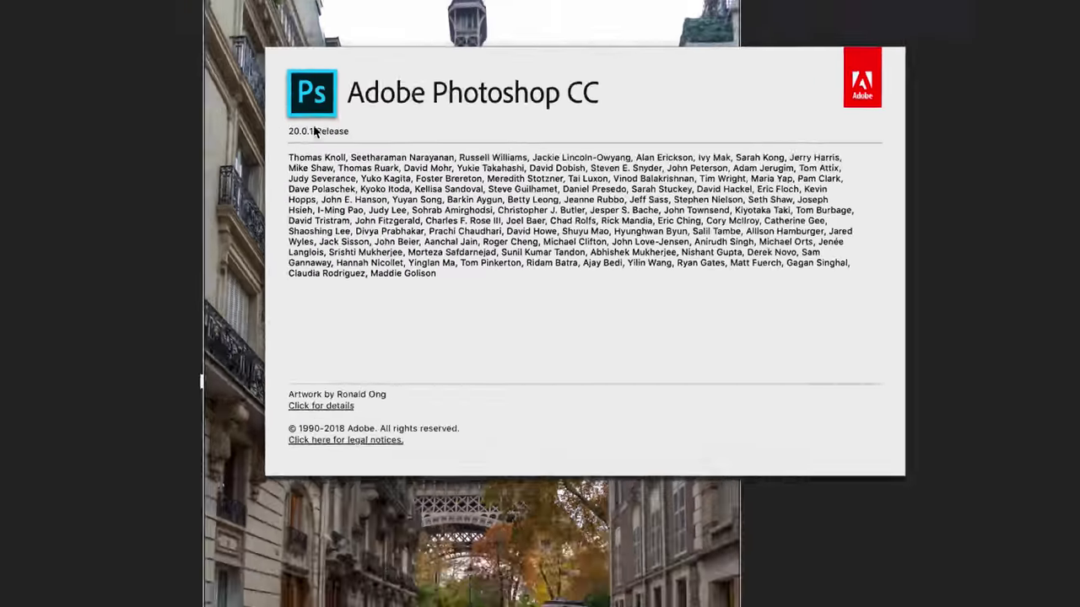
left_click(318, 135)
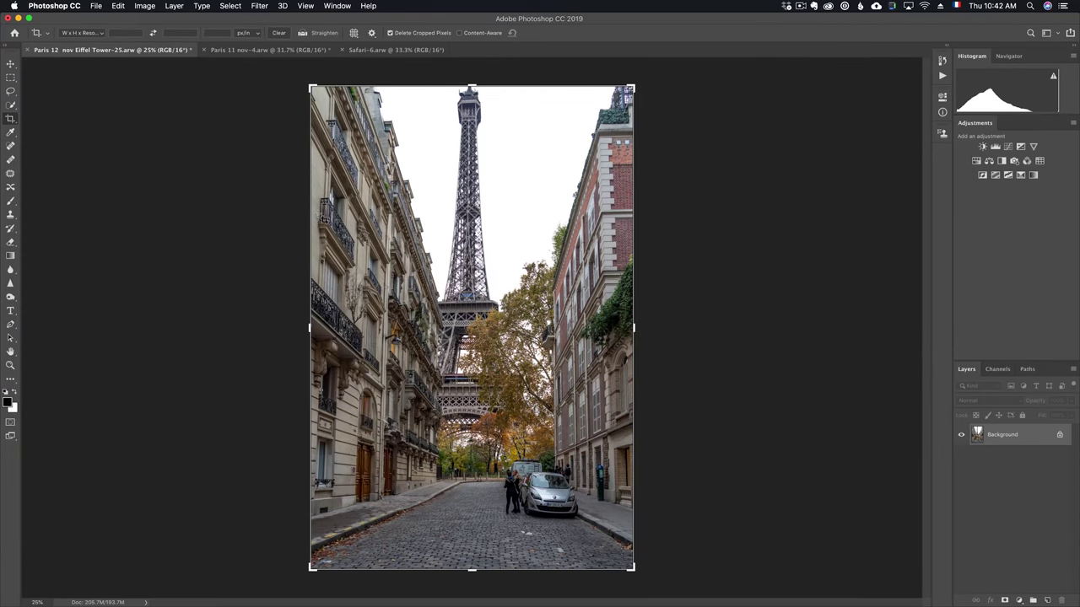
- Select all five sky JPGs in the Skies folder and open them with Photoshop CC 2019
key("super+Tab")
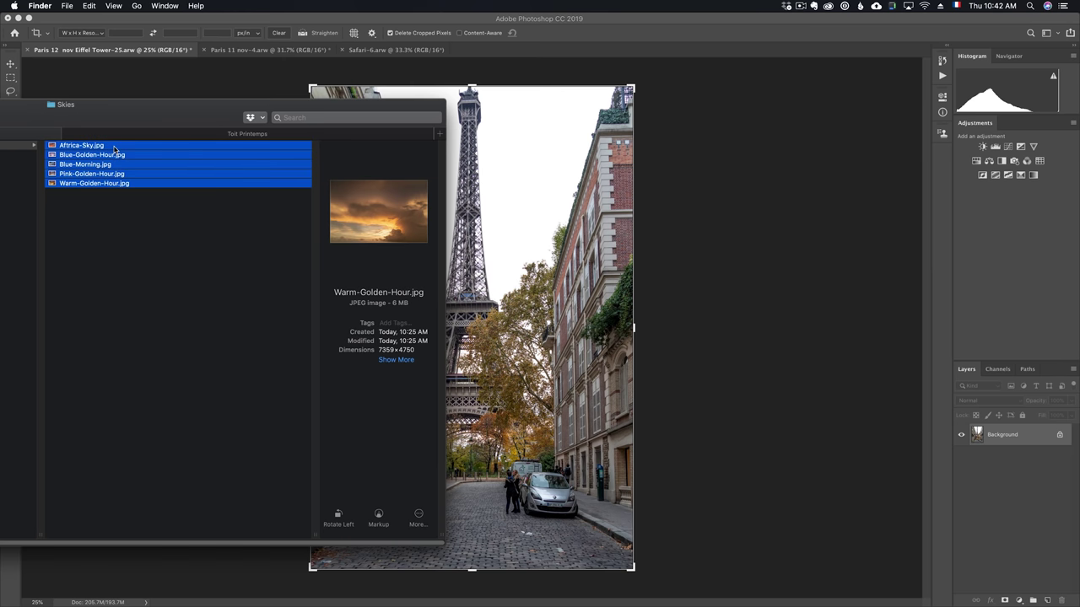
key("super+a")
right_click(196, 160)
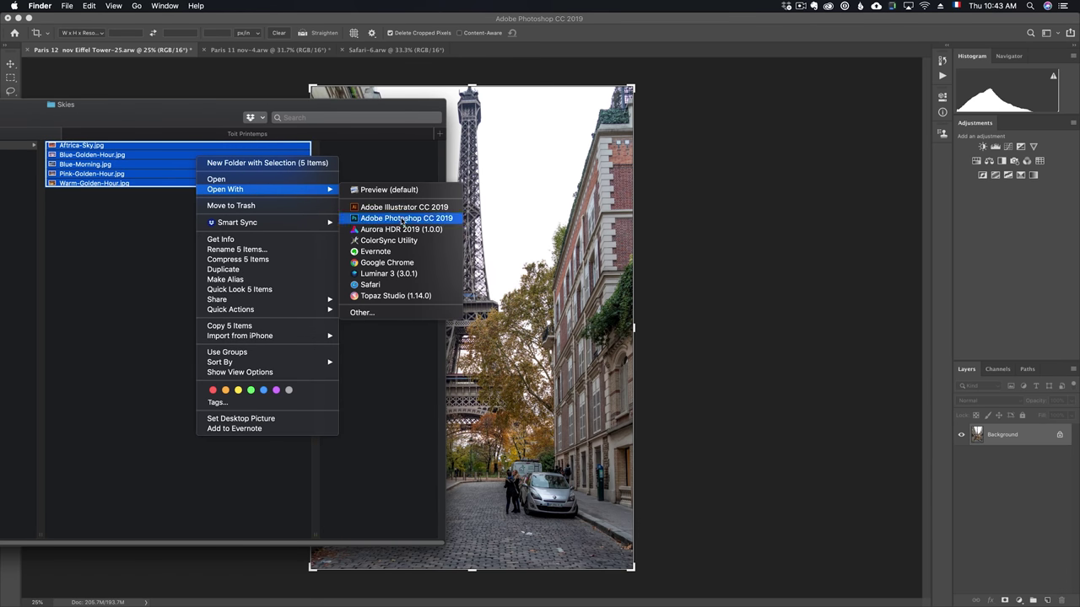
left_click(405, 218)
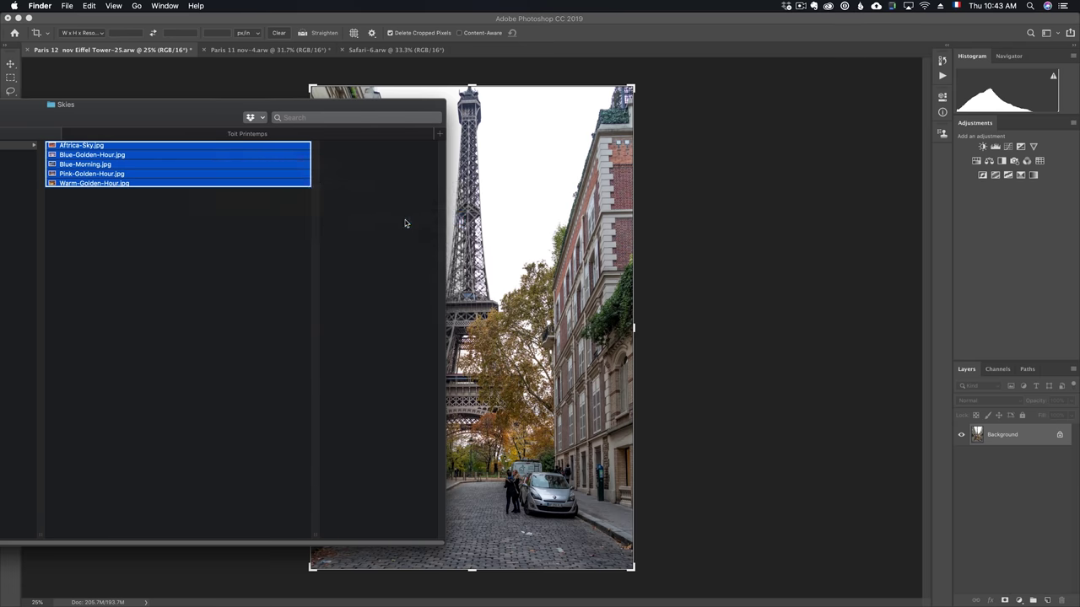
- Look through the Pink-Golden-Hour, Blue-Morning, Blue-Golden-Hour and Africa-Sky documents
left_click(734, 52)
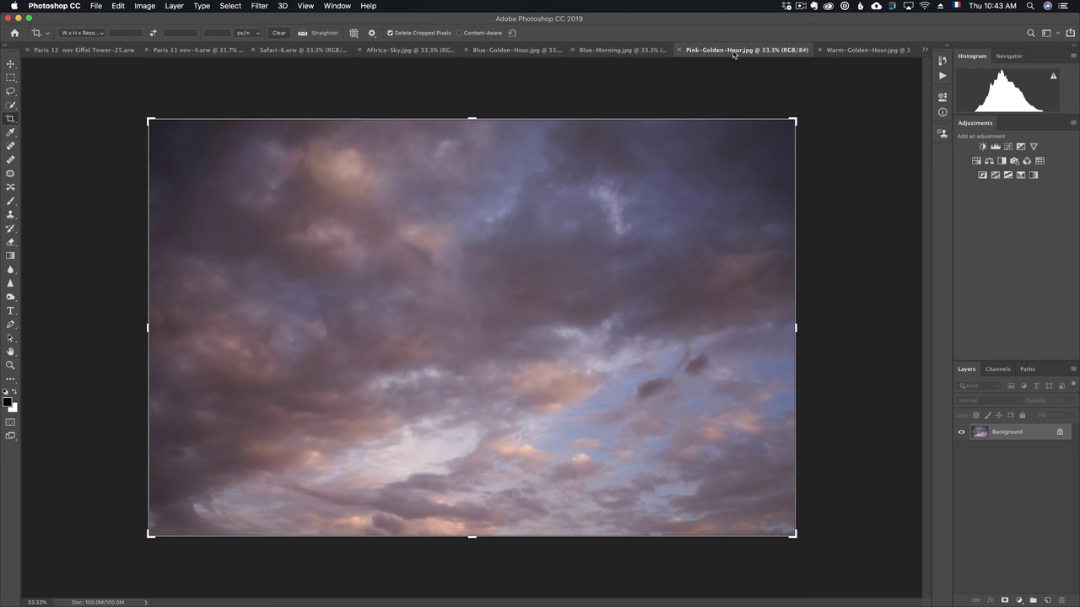
left_click(635, 54)
left_click(521, 50)
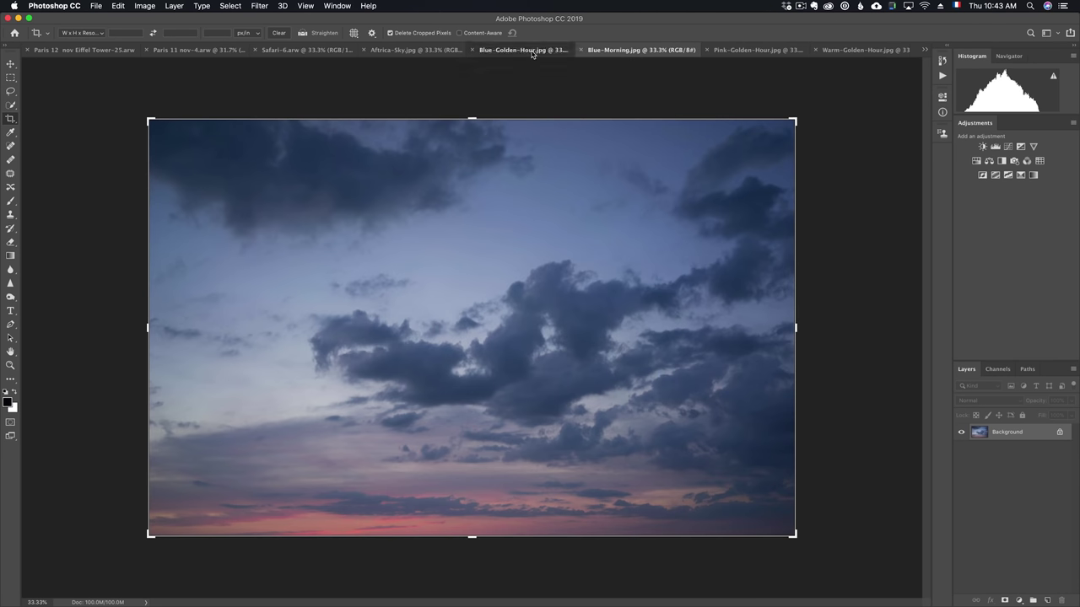
left_click(413, 50)
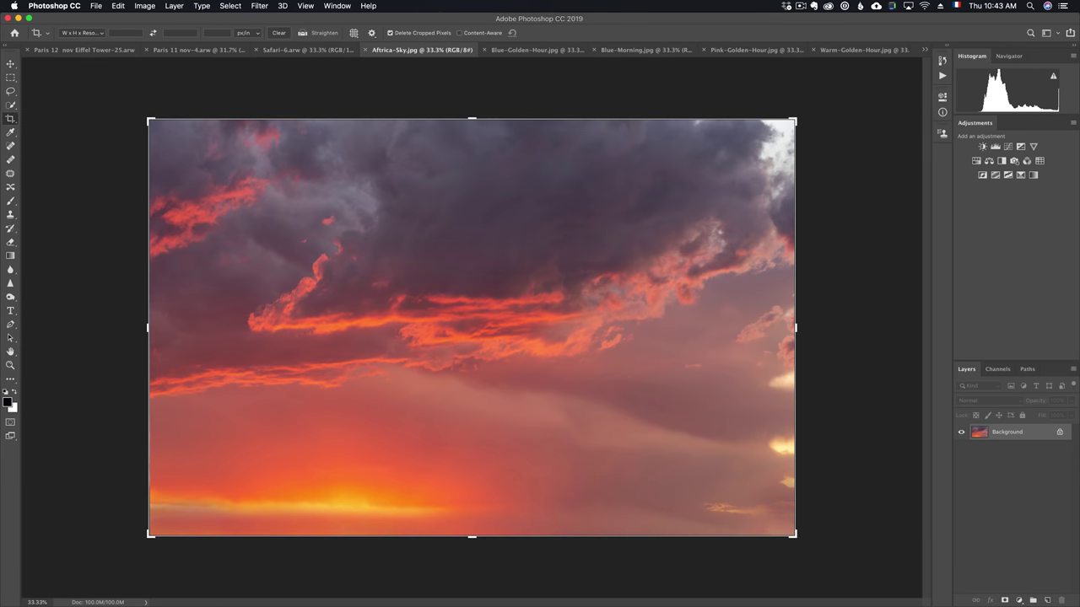
- Show the Libraries panel over the canvas and scroll through its contents
left_click(943, 96)
left_click_drag(692, 96, 588, 96)
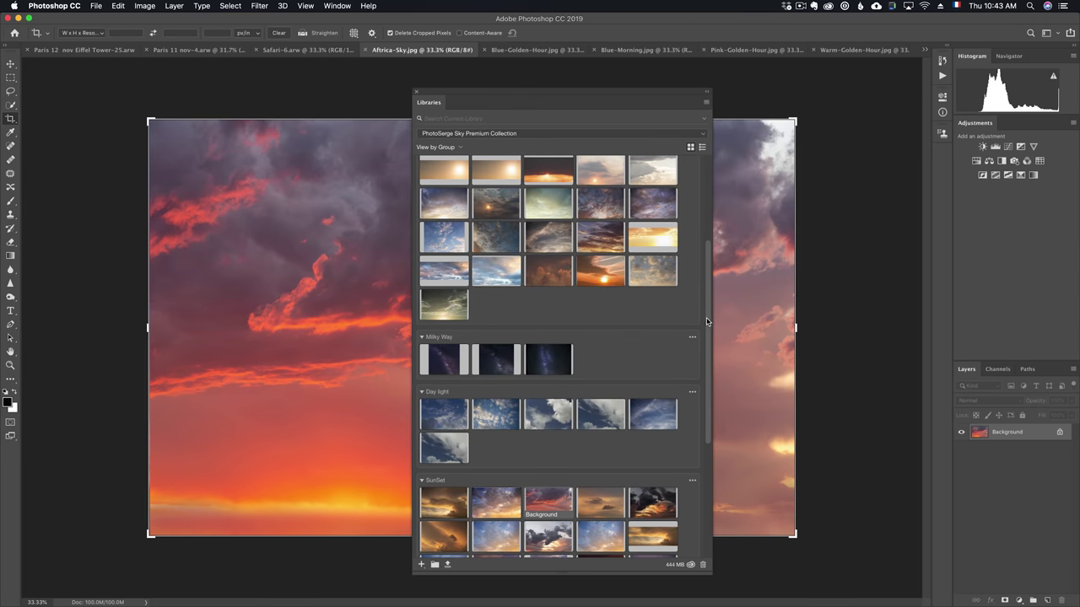
left_click_drag(711, 418, 711, 317)
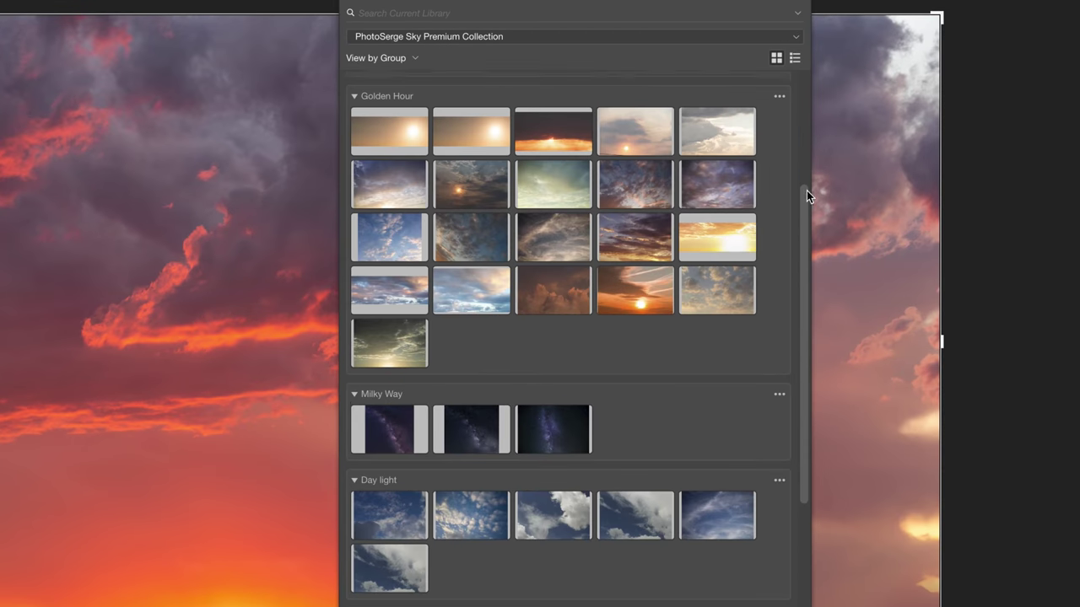
left_click_drag(808, 189, 808, 78)
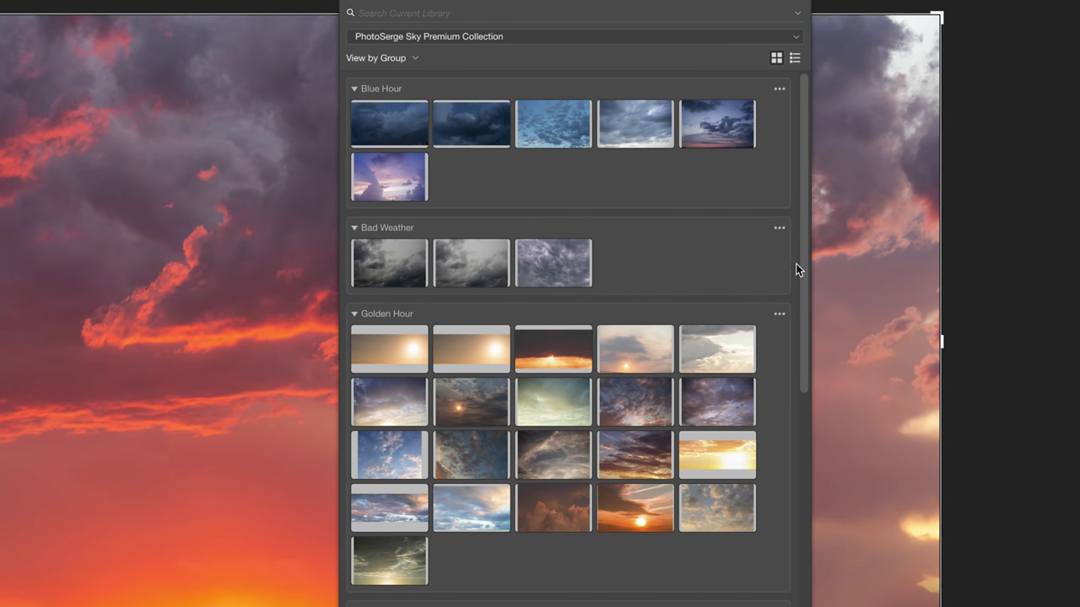
scroll(797, 268, "down", 5)
left_click_drag(802, 273, 809, 88)
scroll(802, 381, "down", 1)
left_click_drag(800, 362, 810, 578)
scroll(754, 161, "up", 6)
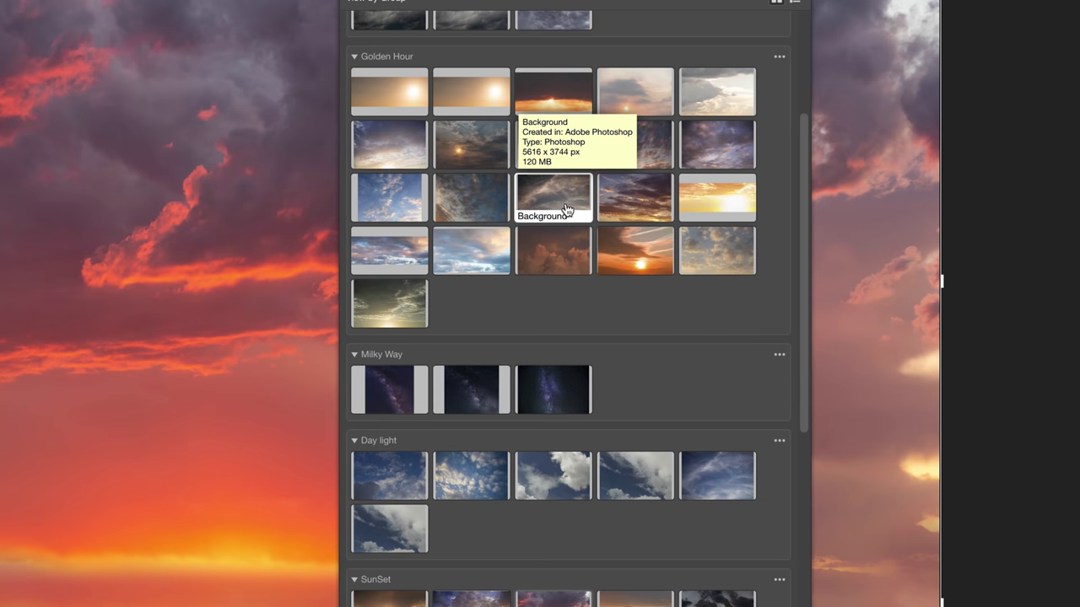
scroll(805, 97, "up", 5)
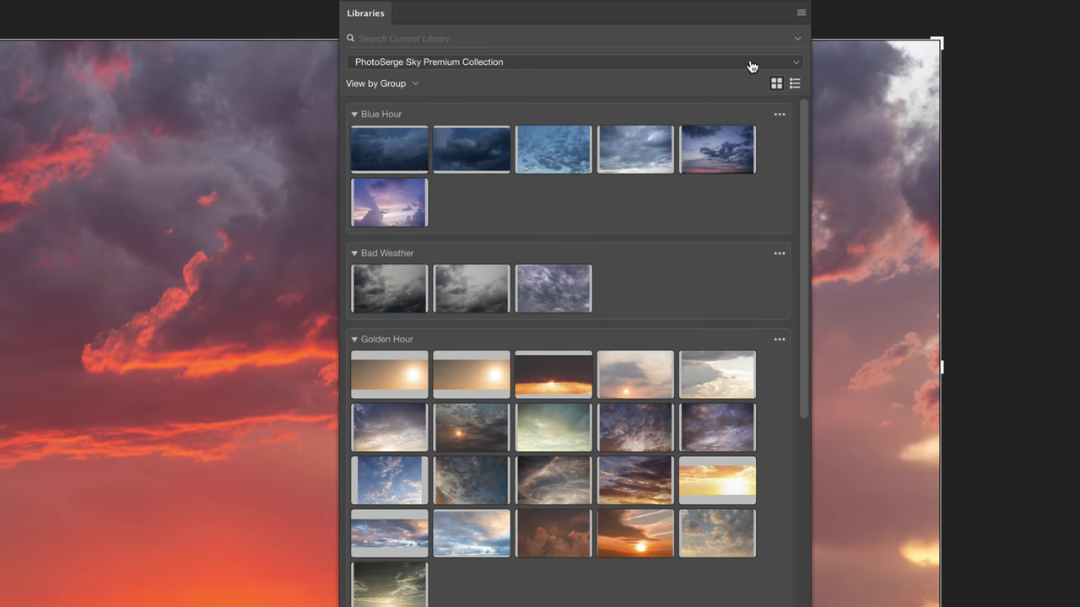
- Browse the Bokeh and links, Lens Flare and finally Light leaks 2 libraries
left_click(750, 66)
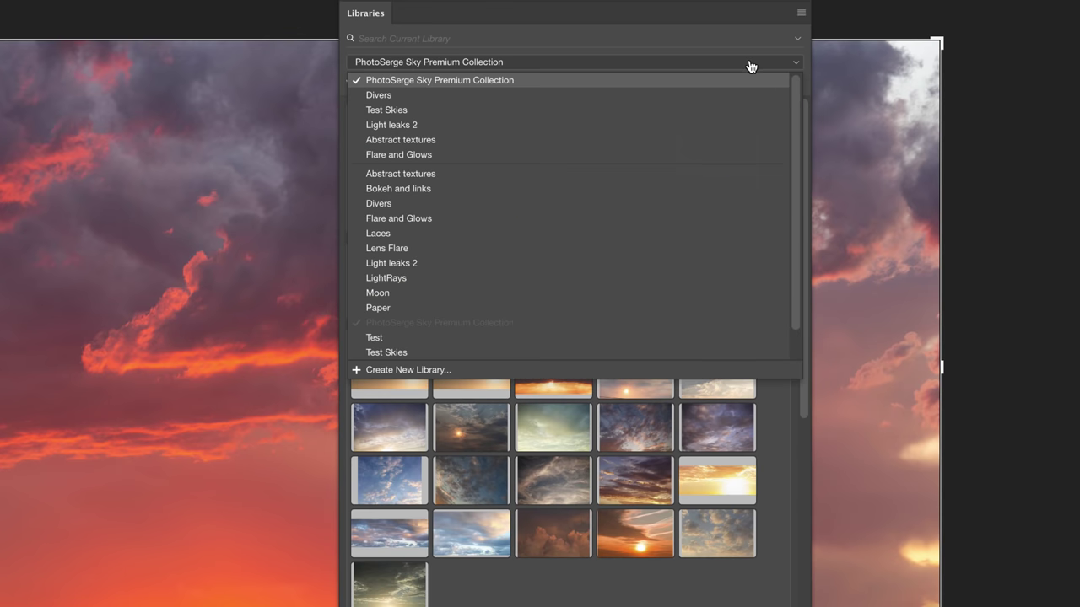
left_click(447, 190)
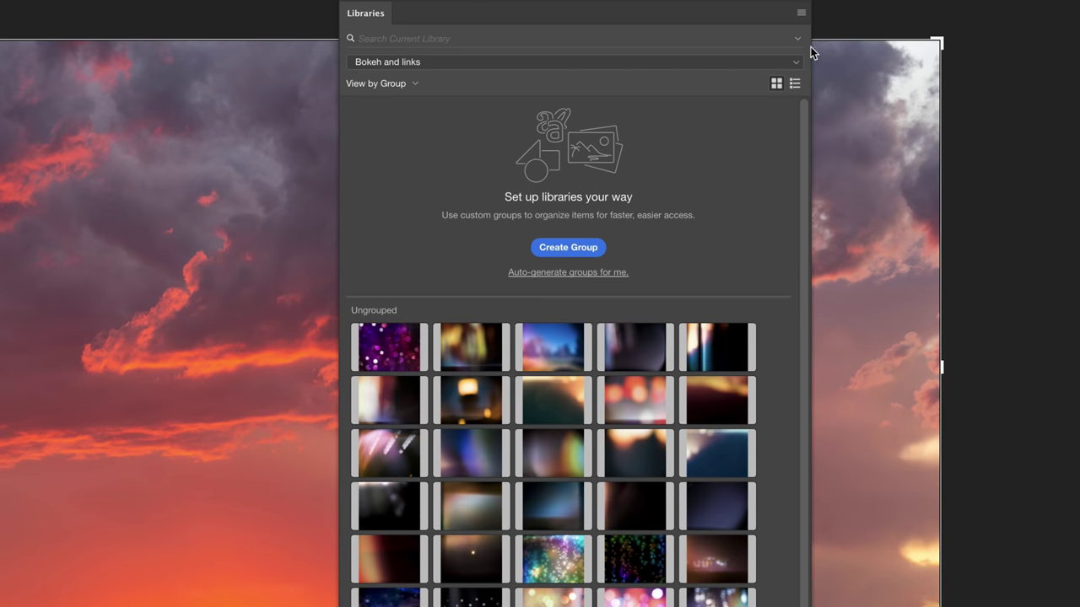
left_click(796, 66)
left_click(506, 250)
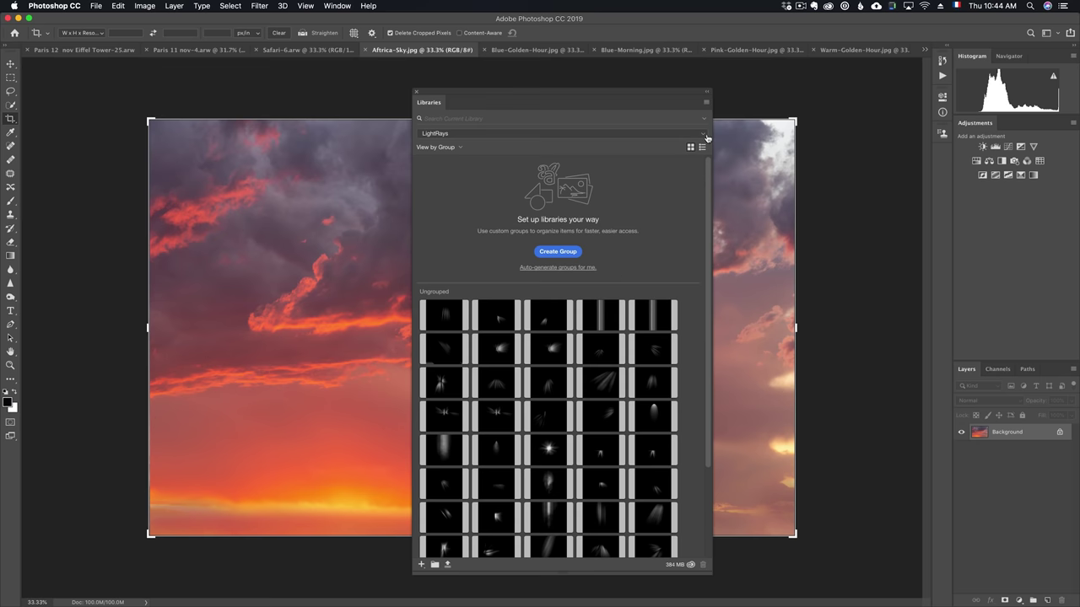
left_click(707, 137)
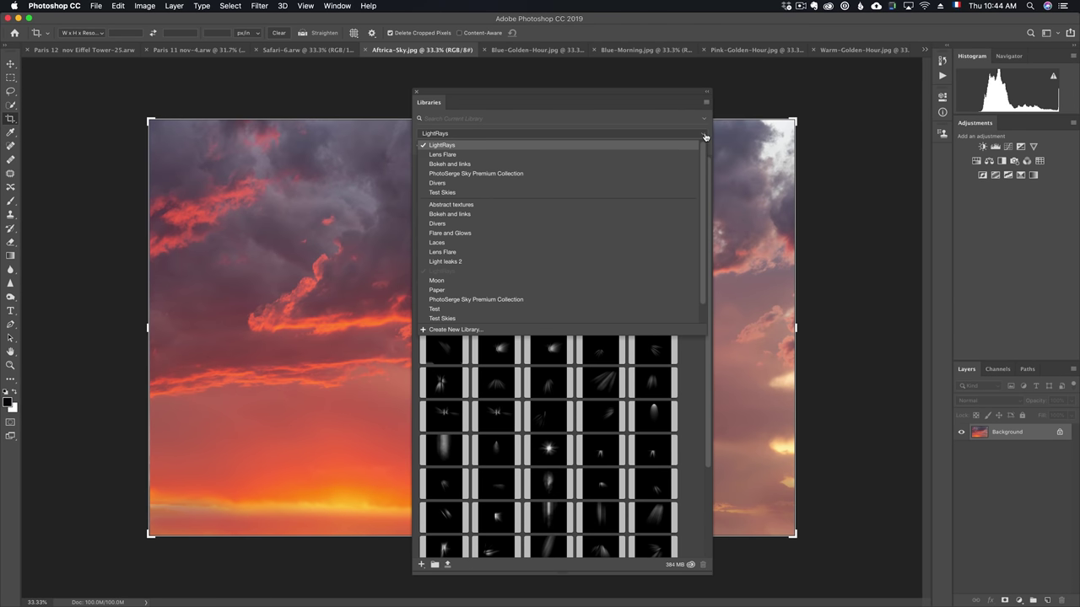
left_click(625, 265)
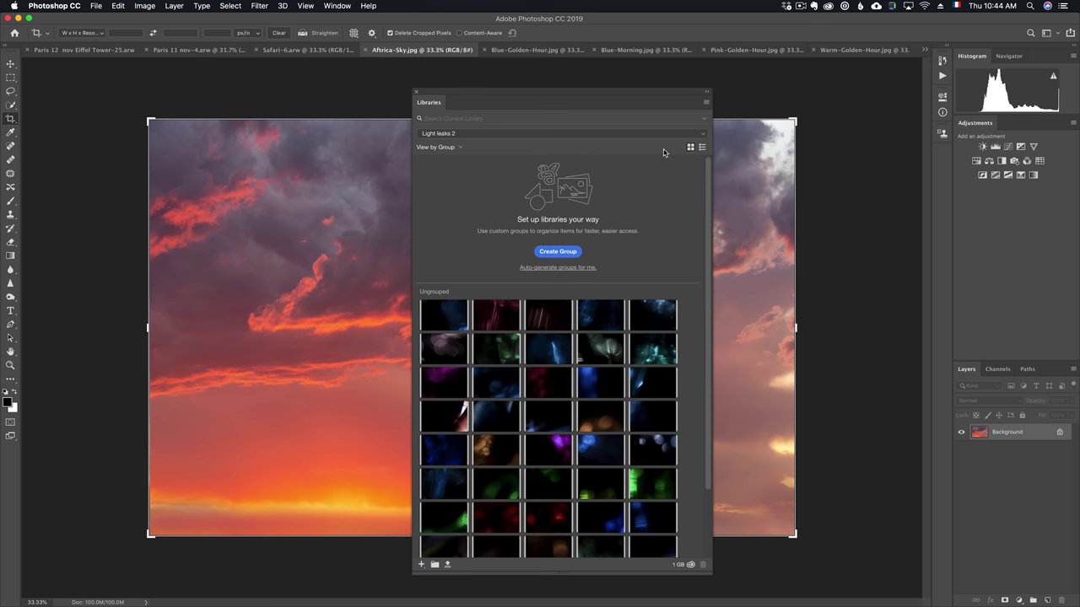
- Create a new library named 'Sky Serge'
left_click(705, 135)
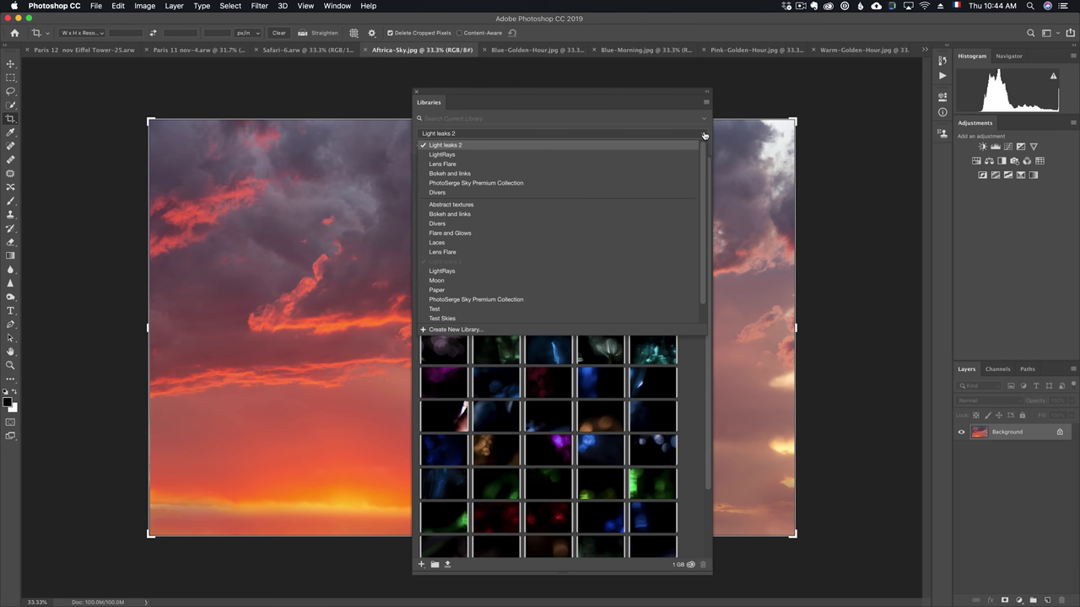
left_click(449, 330)
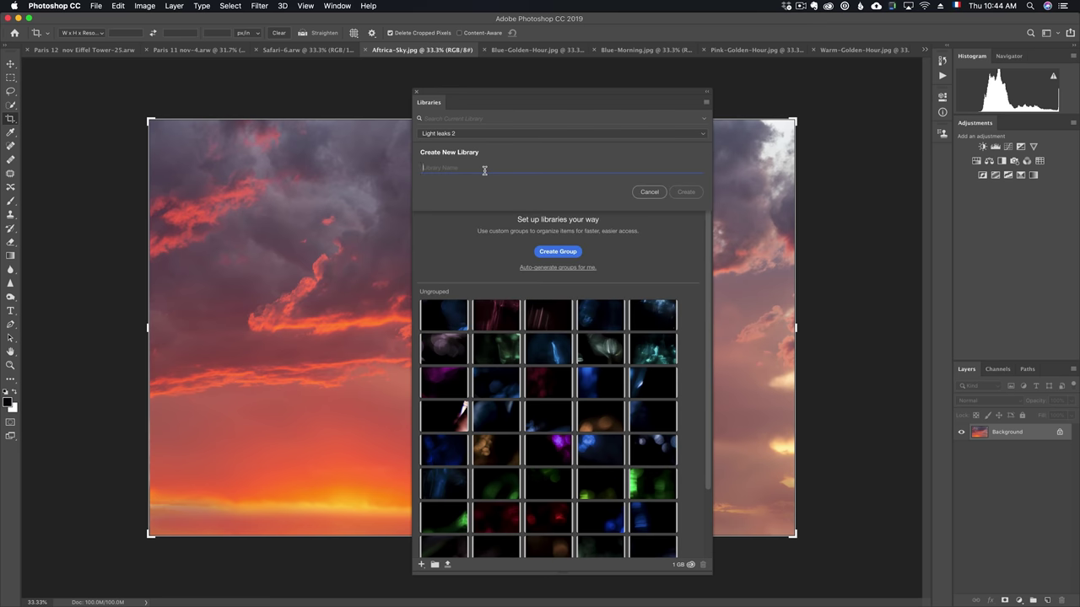
type("Sky Serge")
left_click(686, 193)
left_click_drag(572, 92, 516, 77)
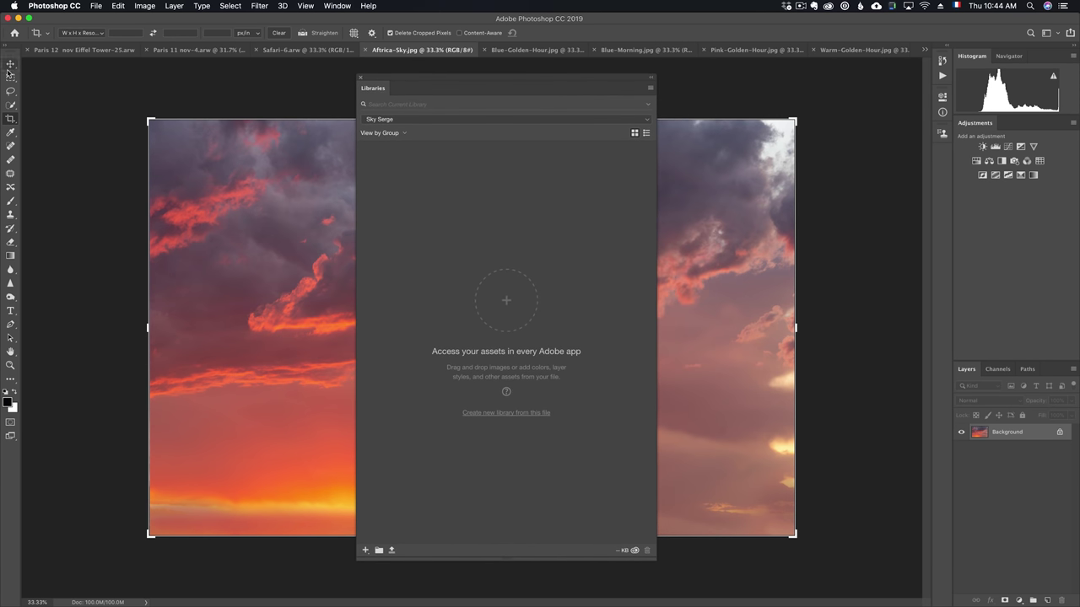
- Add the Africa-Sky image to Sky Serge with the Move tool and close its document
left_click(10, 65)
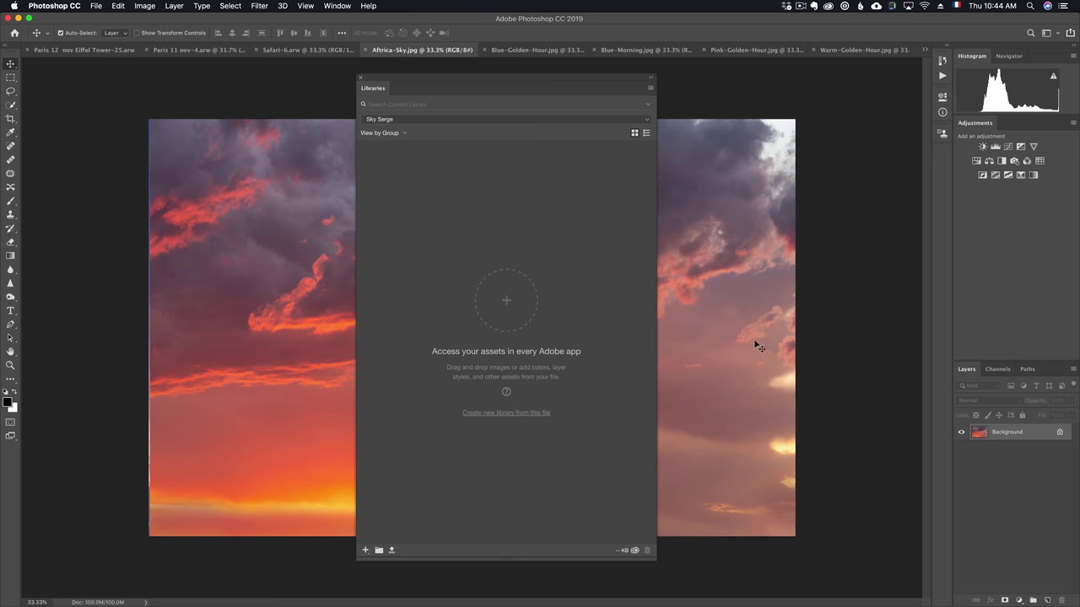
left_click_drag(692, 330, 507, 305)
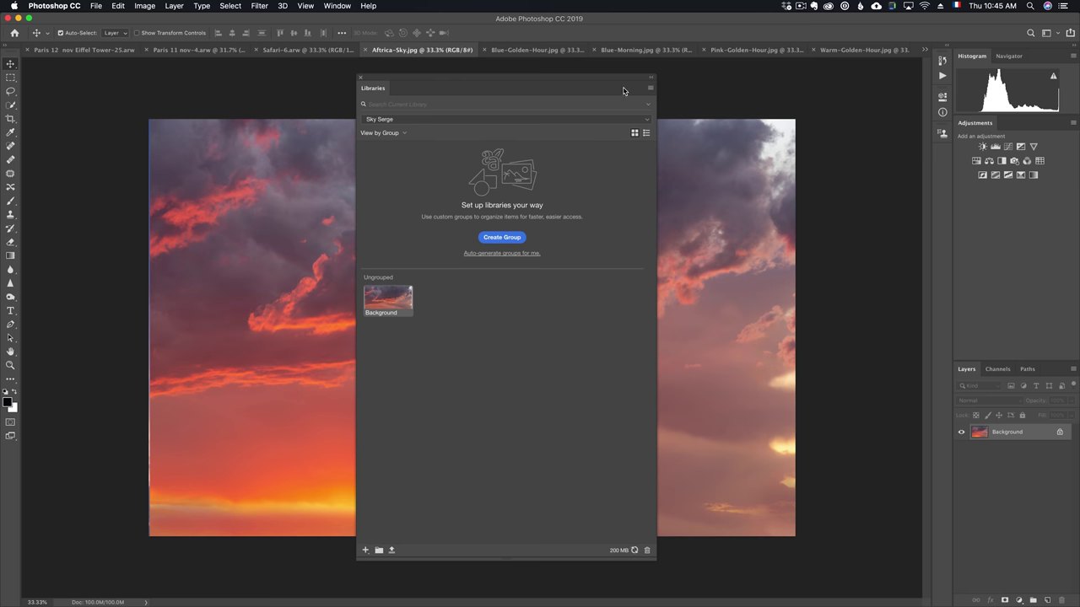
left_click_drag(611, 81, 617, 94)
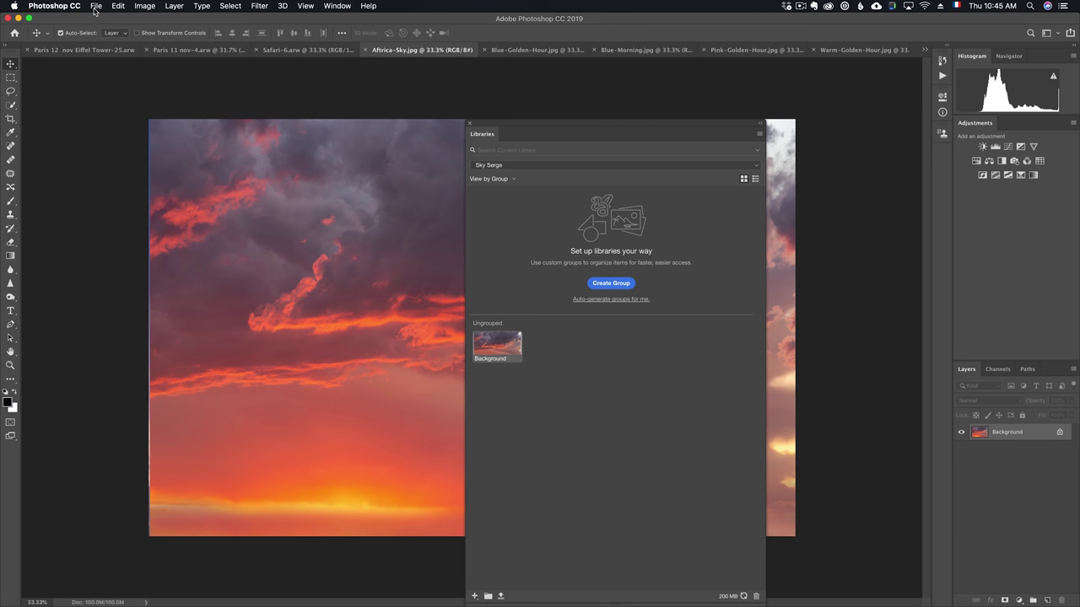
left_click(96, 6)
left_click(110, 75)
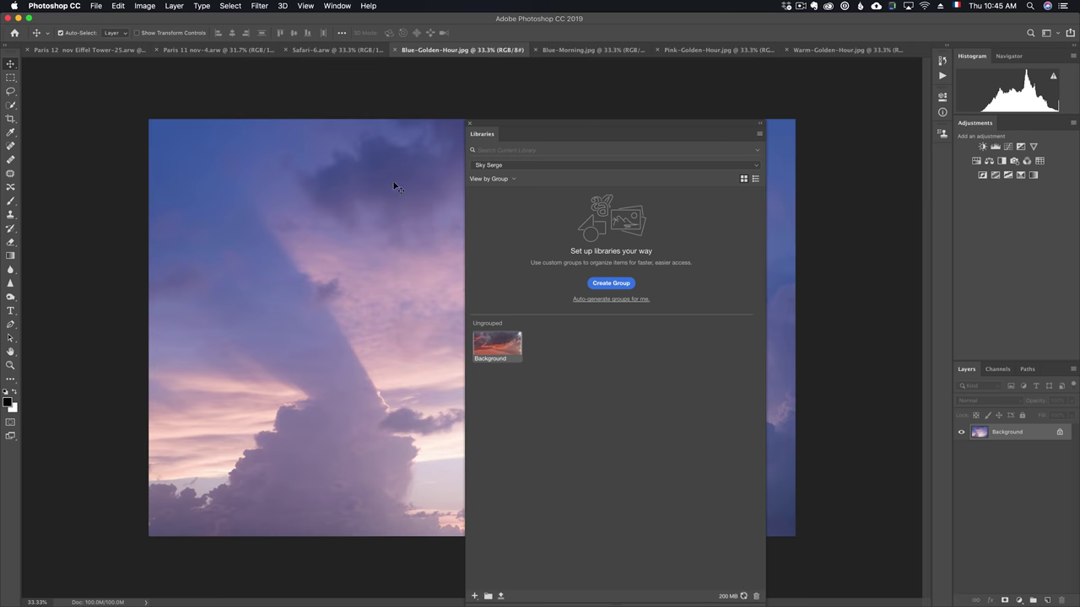
- Add the Blue-Golden-Hour, Blue-Morning, Pink-Golden-Hour and Warm-Golden-Hour skies, closing each document
left_click_drag(340, 276, 611, 378)
key("super+w")
left_click_drag(320, 295, 615, 380)
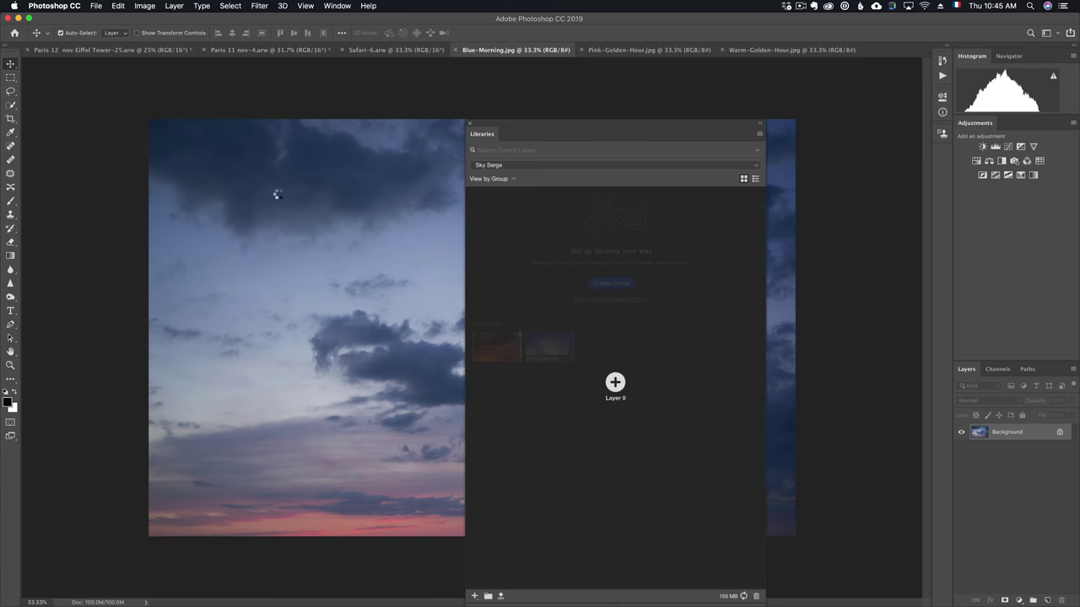
key("super+w")
left_click_drag(316, 299, 615, 381)
key("super+w")
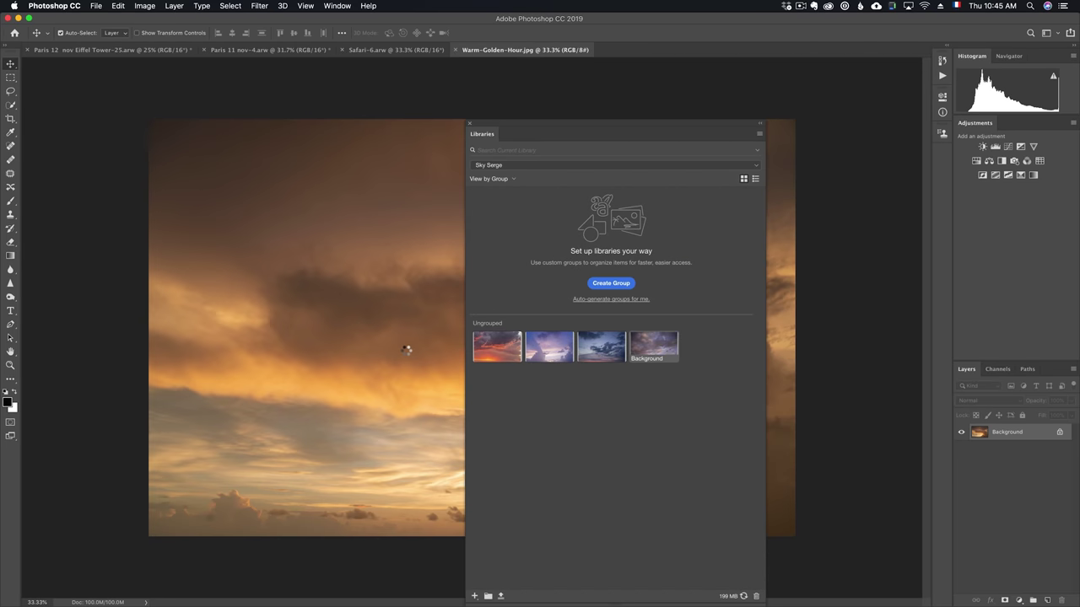
left_click_drag(405, 349, 706, 345)
key("super+w")
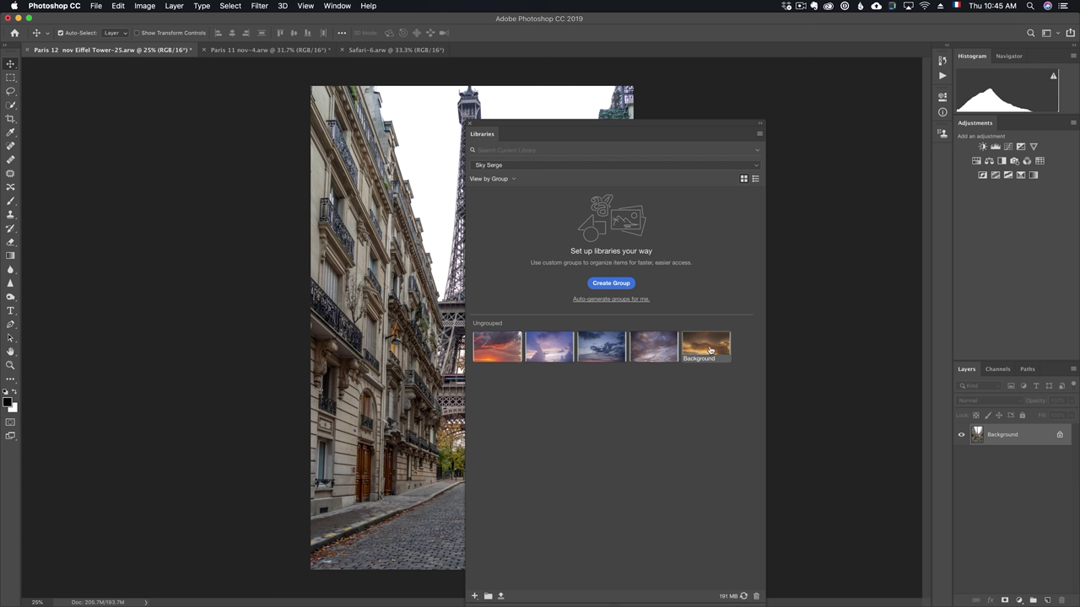
- Create Sunset, Blue Hour and Golden Hour groups in the Sky Serge library
left_click_drag(639, 140, 635, 111)
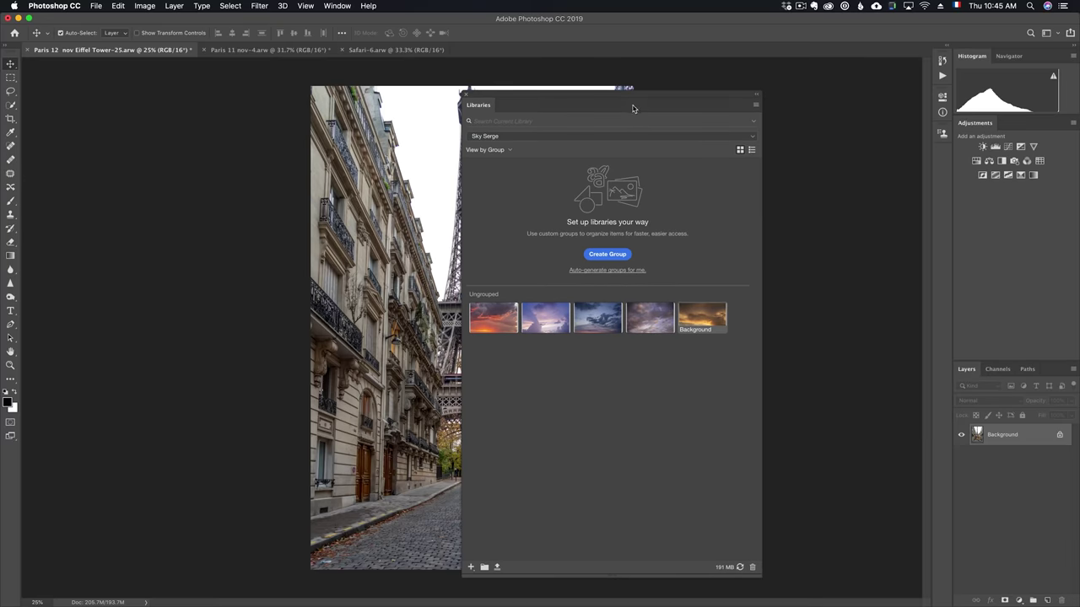
left_click(607, 254)
type("Sunset")
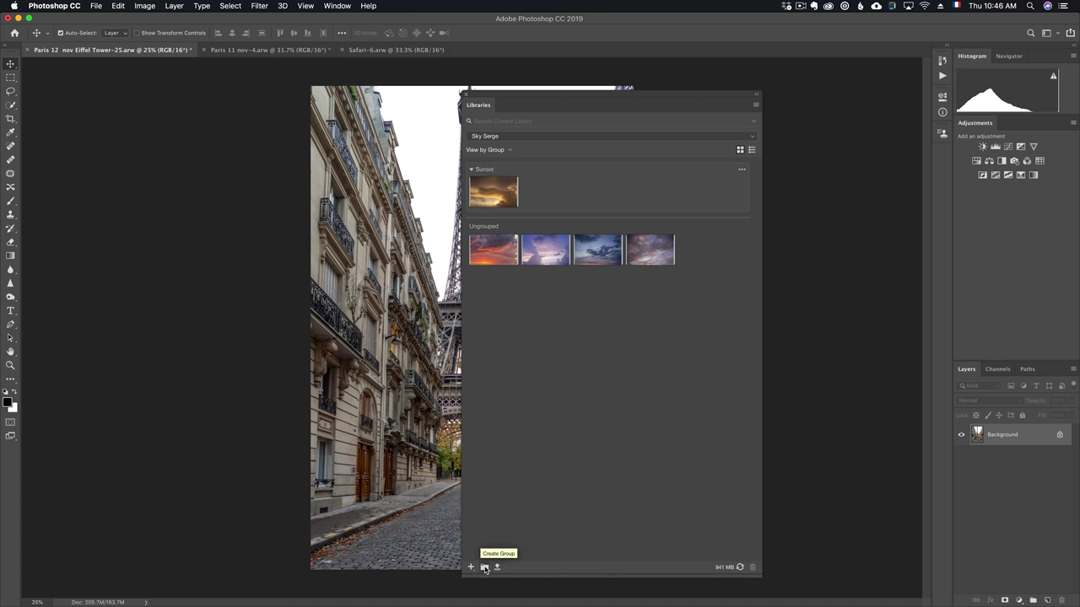
left_click(485, 568)
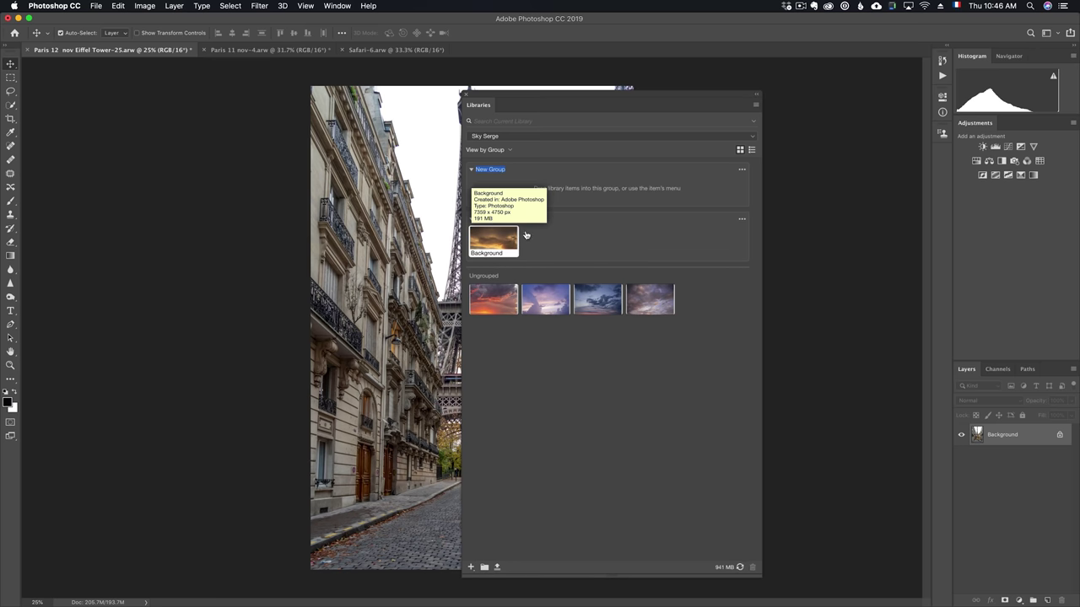
type("Blue Hour")
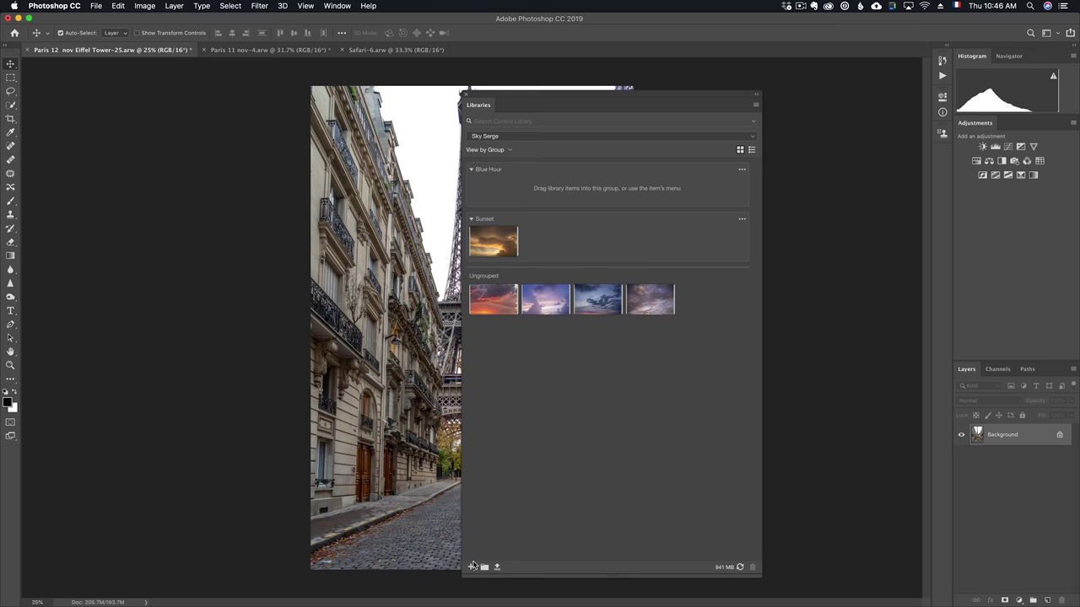
left_click(485, 568)
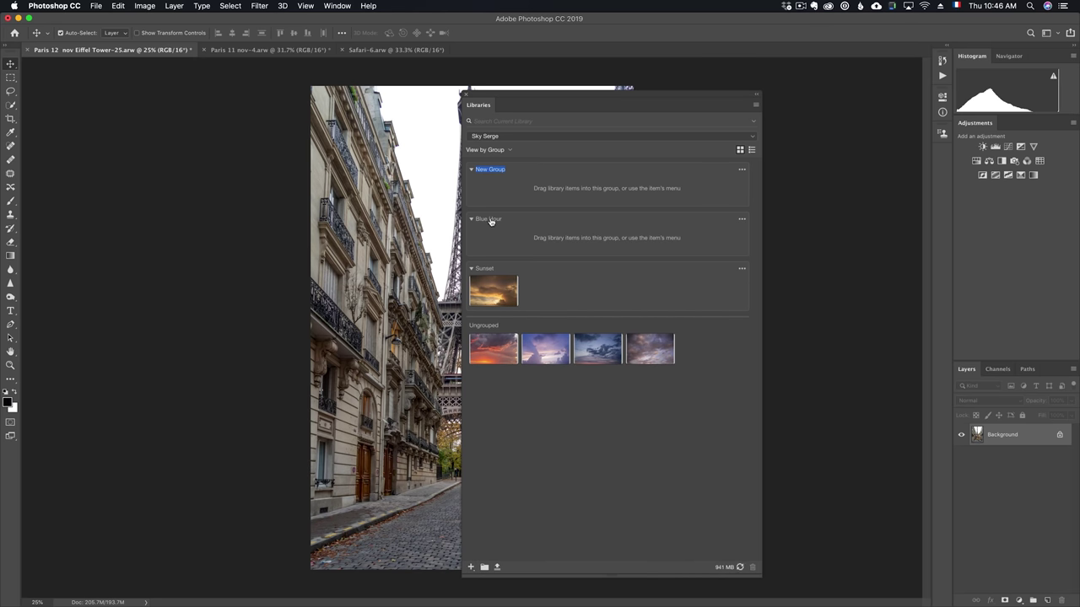
type("Golden Hour")
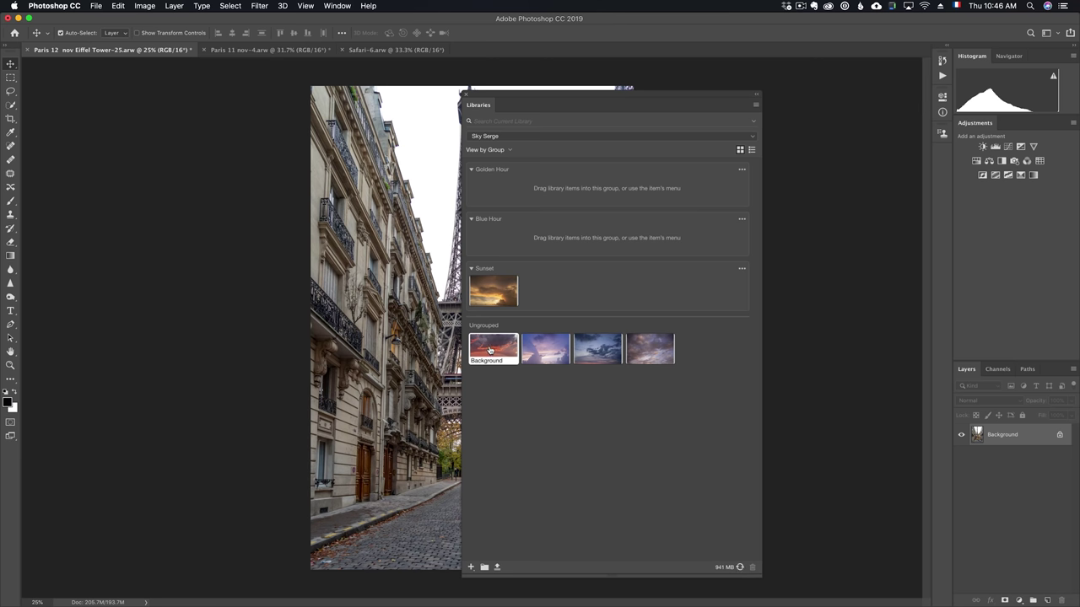
- Move the pink sky into Sunset, the purple into Golden Hour, and the blue skies into Blue Hour
left_click_drag(489, 350, 565, 291)
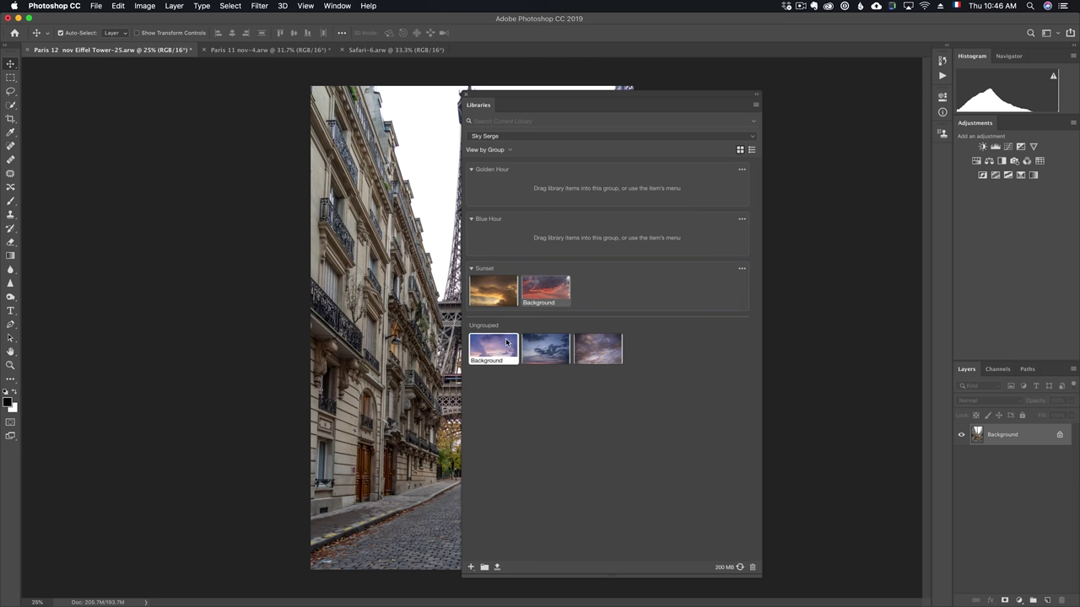
left_click_drag(506, 342, 488, 244)
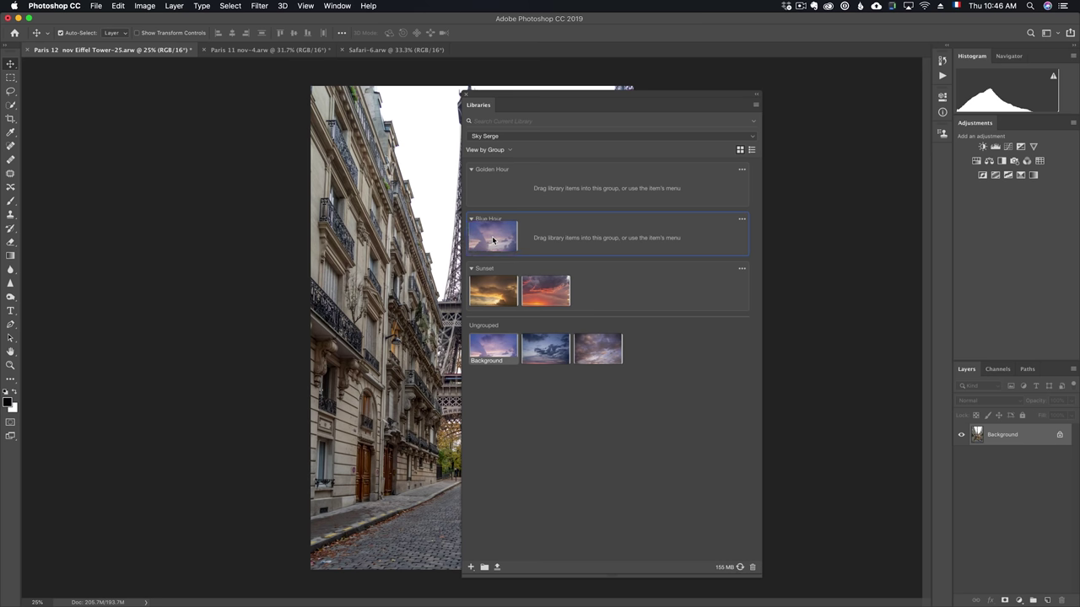
left_click_drag(489, 244, 533, 203)
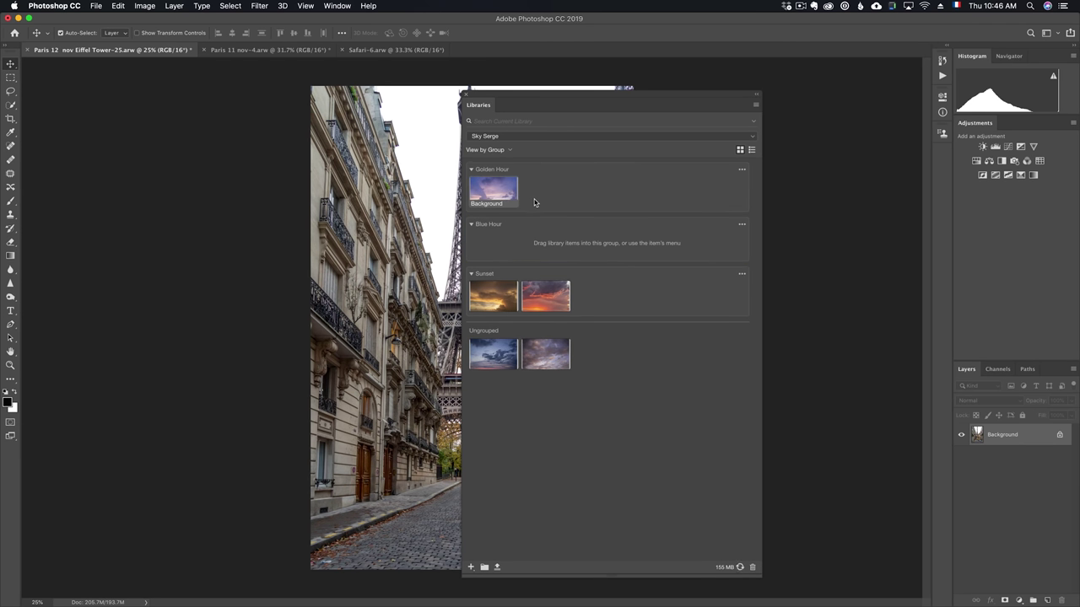
left_click_drag(488, 340, 494, 243)
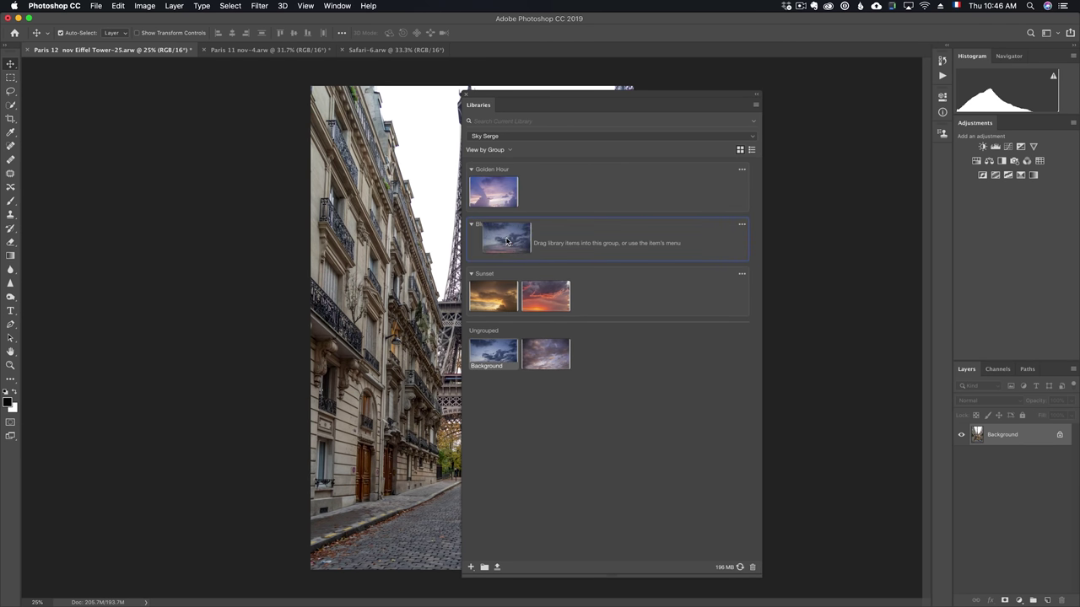
left_click_drag(496, 361, 554, 247)
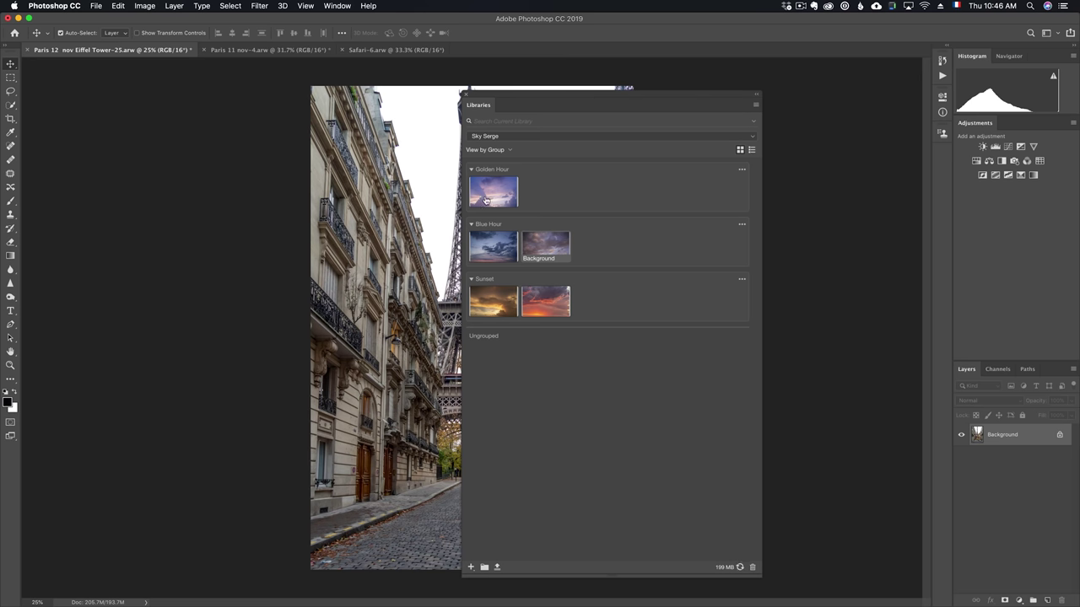
mouse_move(601, 99)
left_mouse_down()
mouse_move(792, 105)
mouse_move(791, 92)
left_mouse_up()
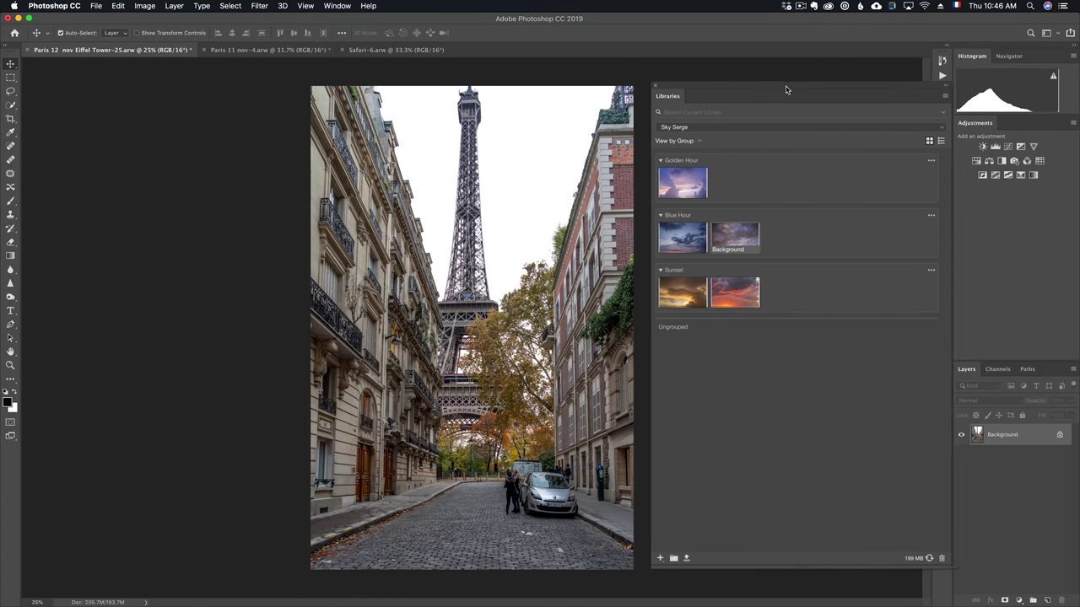
- Place the warm golden sky from the library onto the Paris photo, near the top
left_click_drag(792, 93, 782, 88)
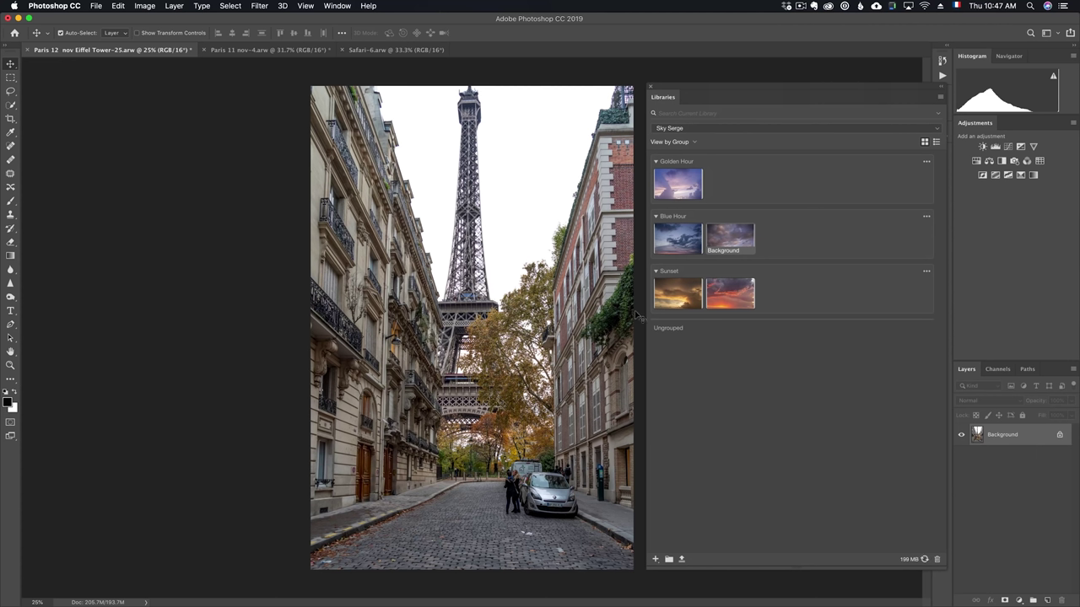
mouse_move(677, 297)
left_mouse_down()
mouse_move(477, 292)
mouse_move(498, 300)
left_mouse_up()
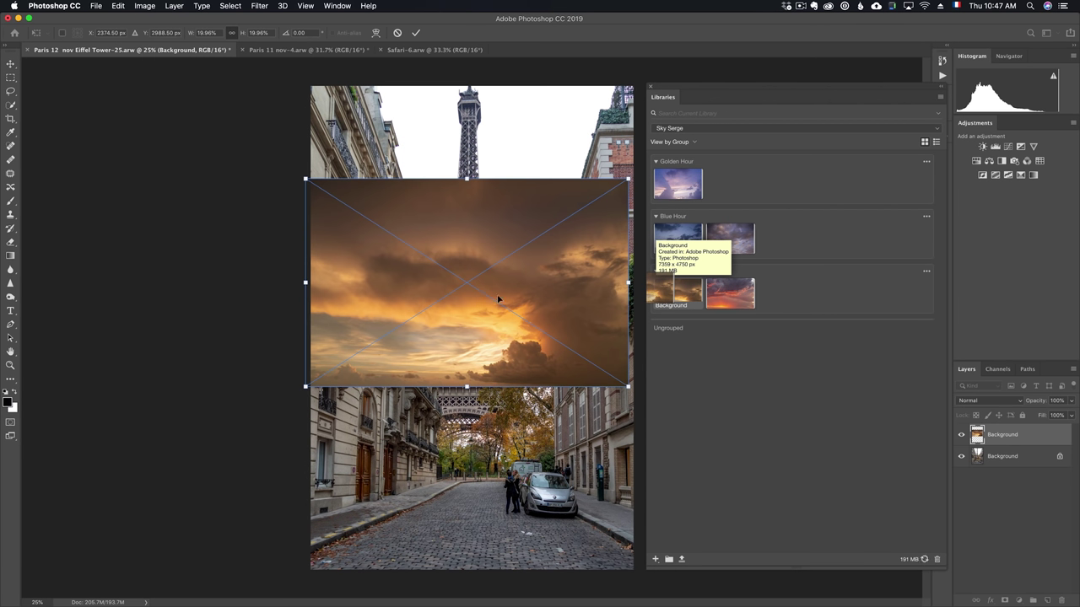
double_click(714, 86)
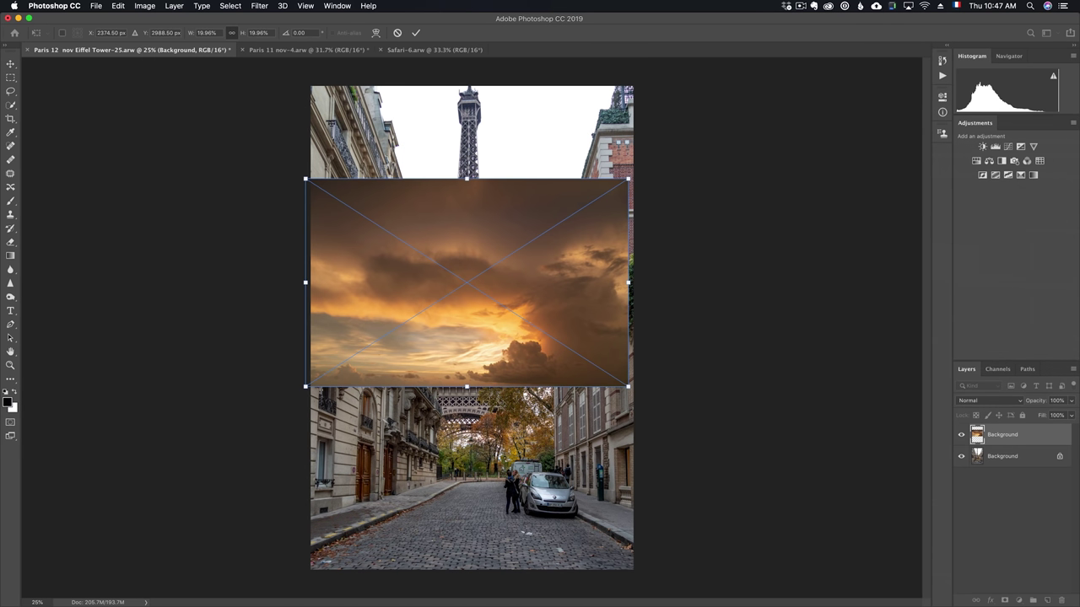
left_click_drag(547, 302, 554, 200)
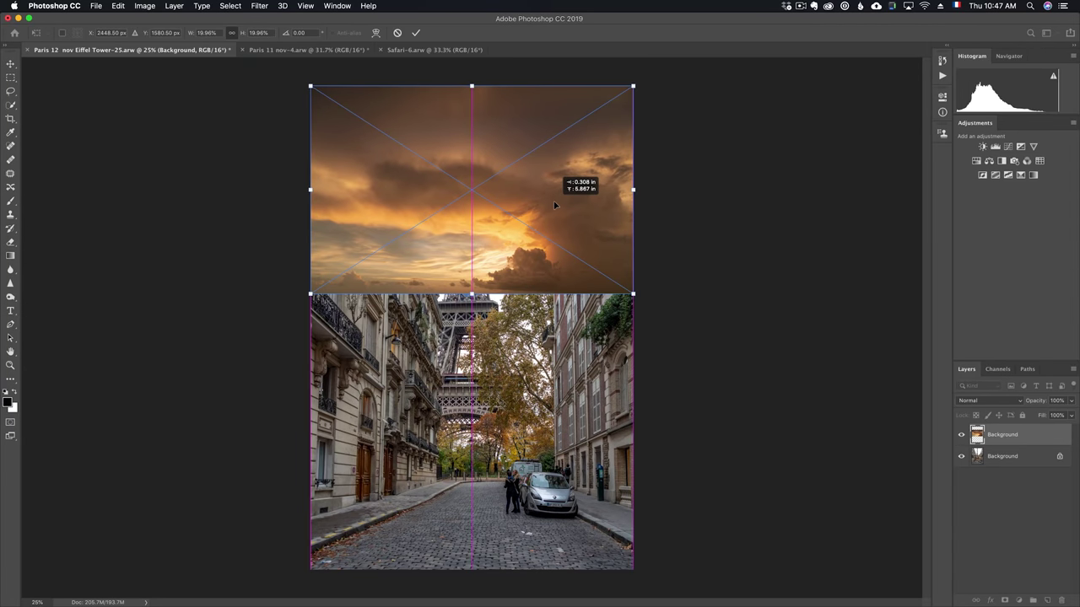
left_click_drag(505, 255, 455, 255)
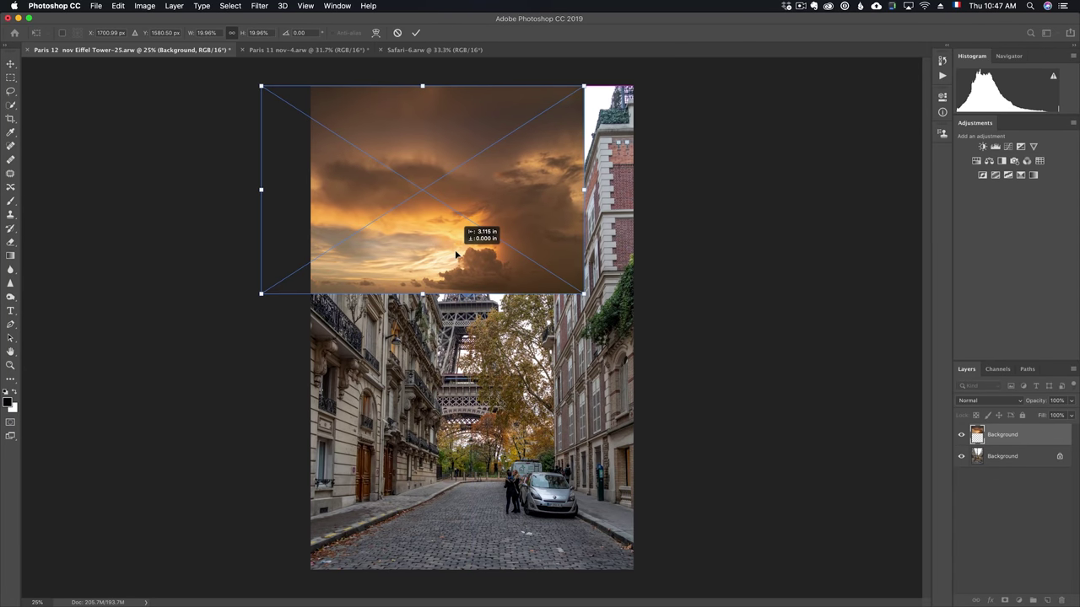
- Scale the sky to span the photo's width and cover the upper frame, then commit
left_click_drag(583, 293, 692, 487)
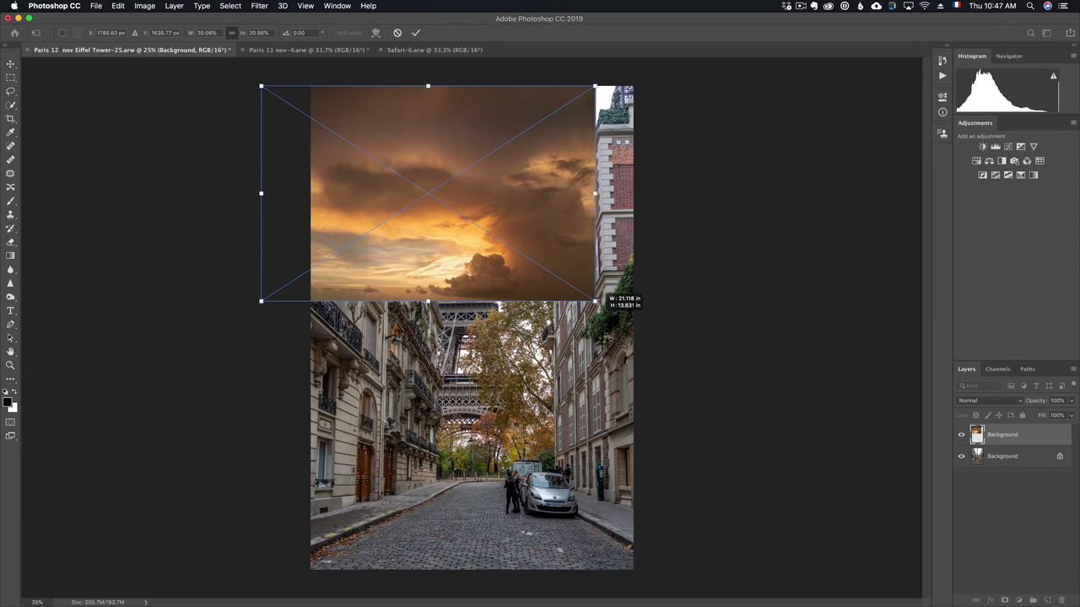
left_click_drag(588, 377, 501, 362)
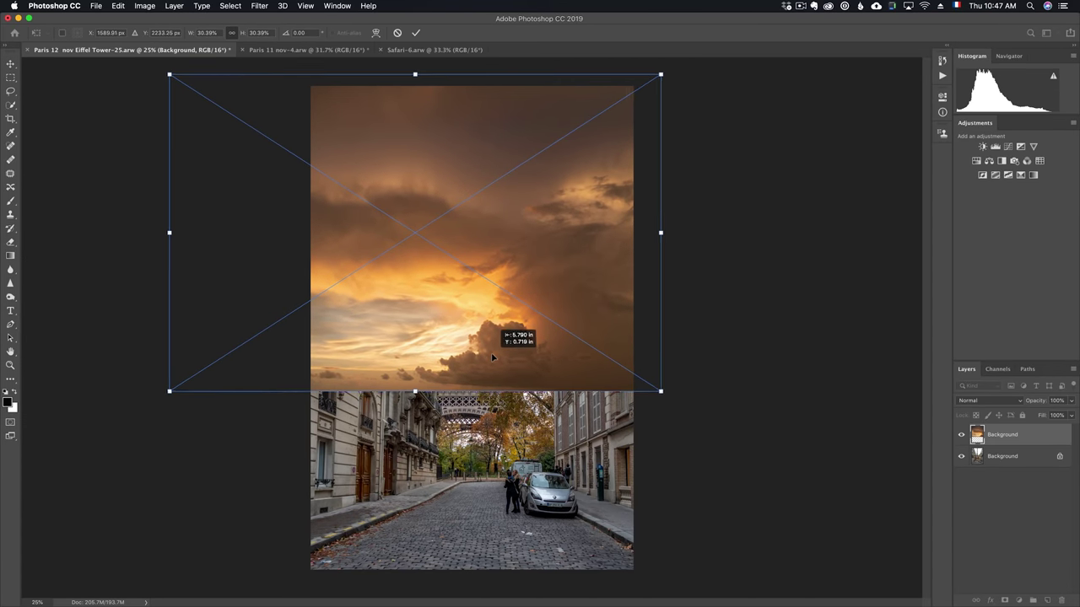
left_click_drag(656, 387, 759, 450)
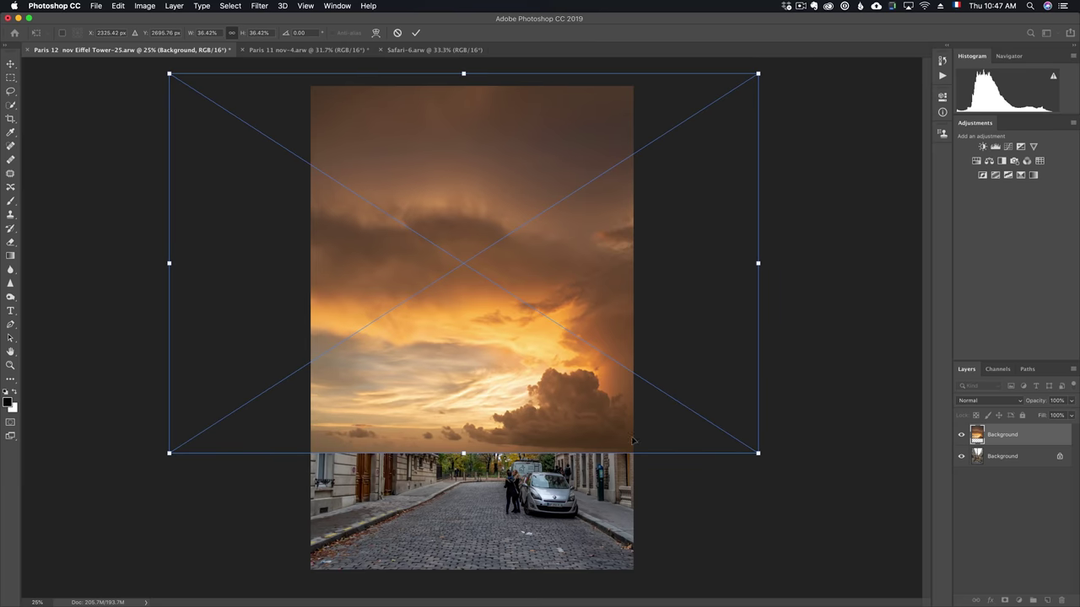
left_click_drag(595, 392, 568, 410)
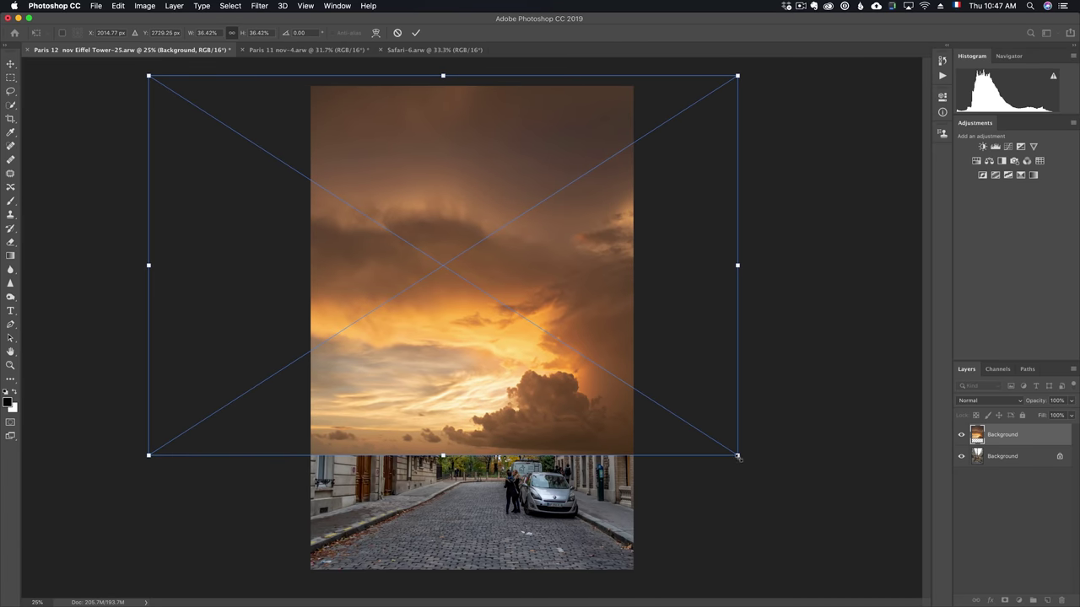
left_click_drag(739, 456, 788, 489)
mouse_move(665, 437)
left_mouse_down()
mouse_move(671, 373)
mouse_move(711, 397)
left_mouse_up()
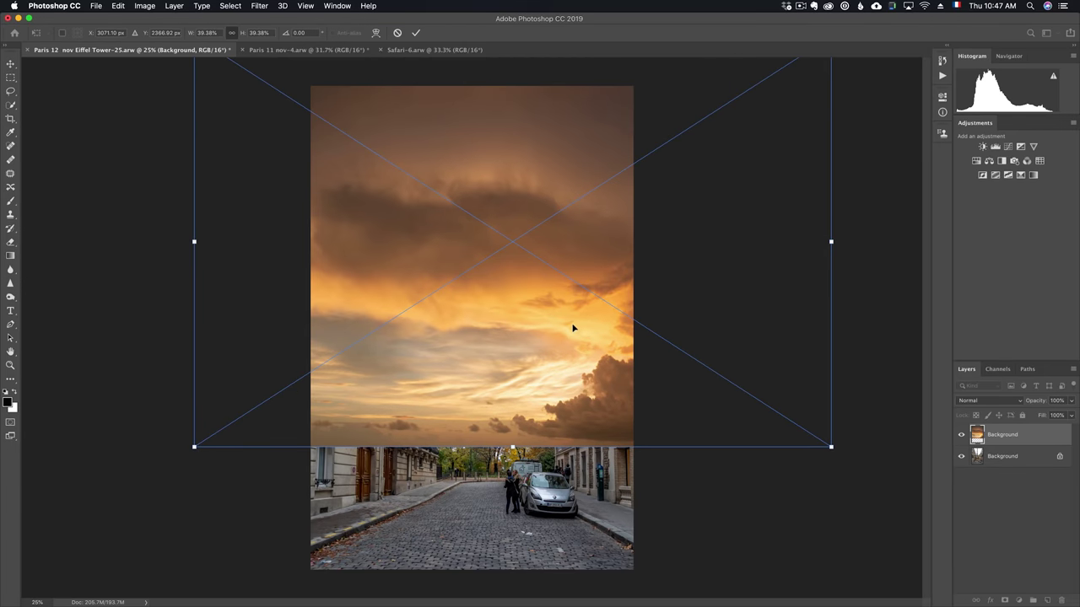
left_click_drag(540, 340, 523, 355)
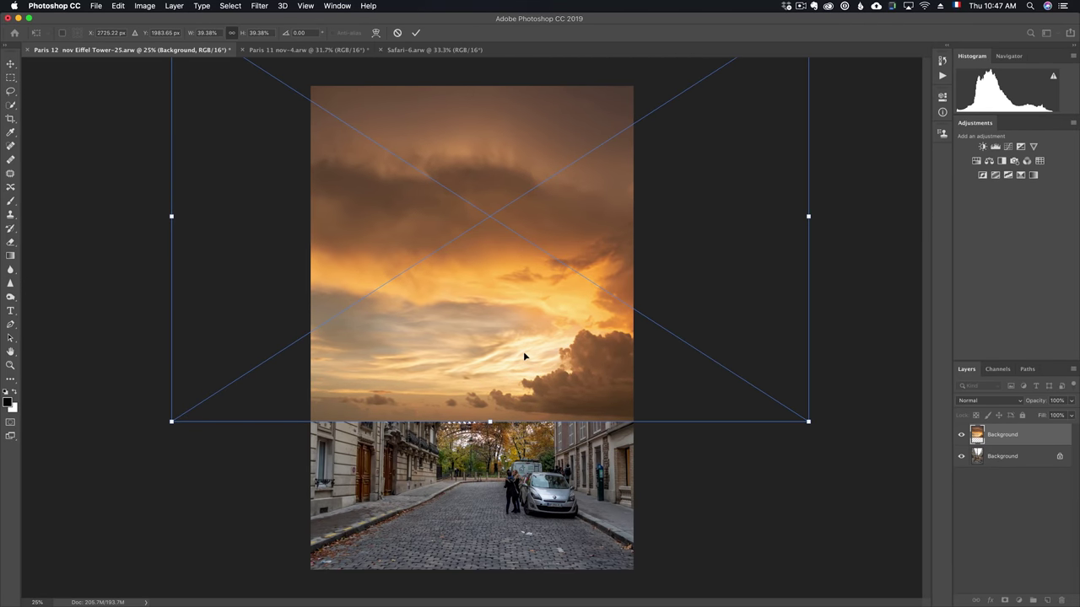
key("Return")
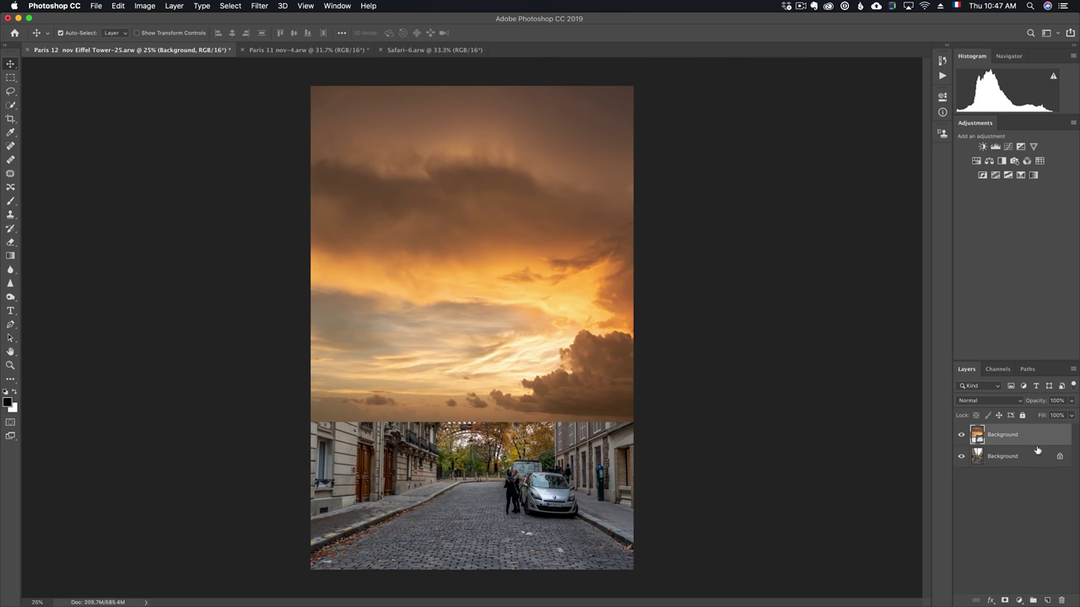
- Duplicate the sky layer, flip the copy vertically, and butt it against the original's bottom edge
left_click_drag(1038, 438, 1047, 600)
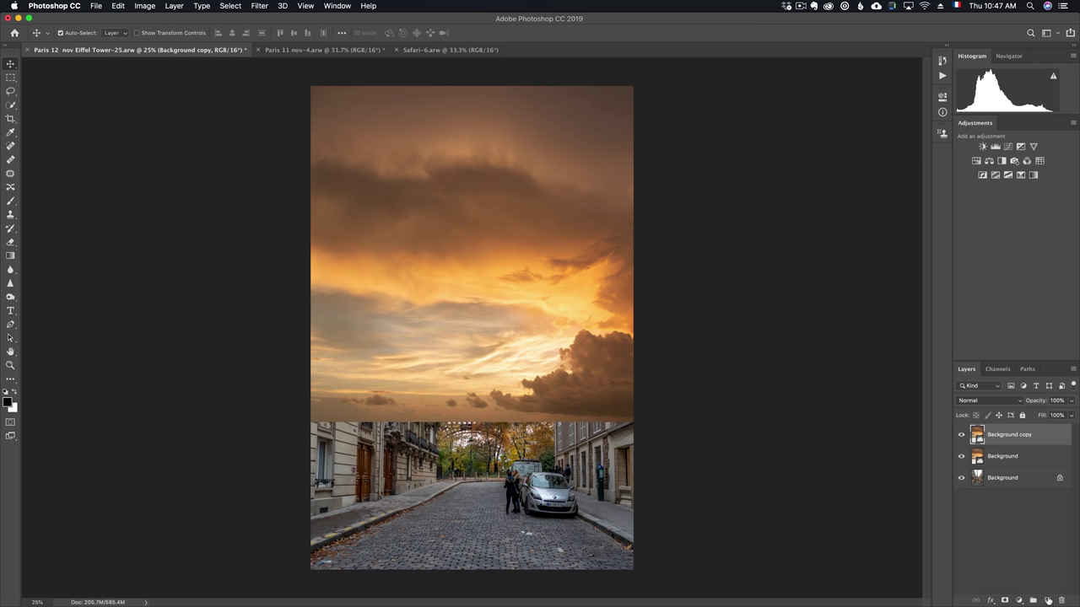
key("ctrl+t")
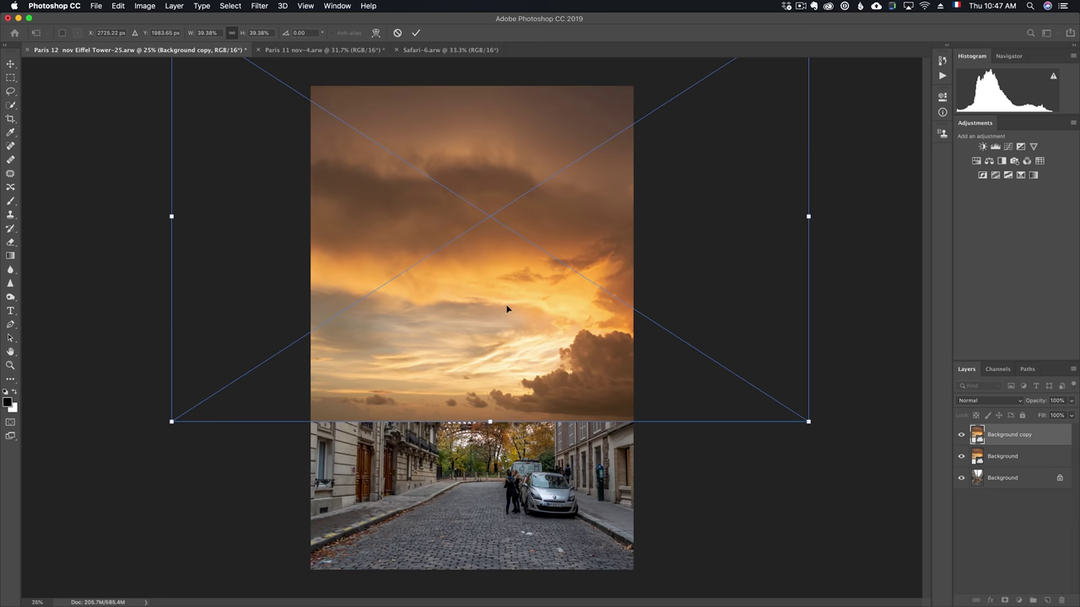
right_click(496, 324)
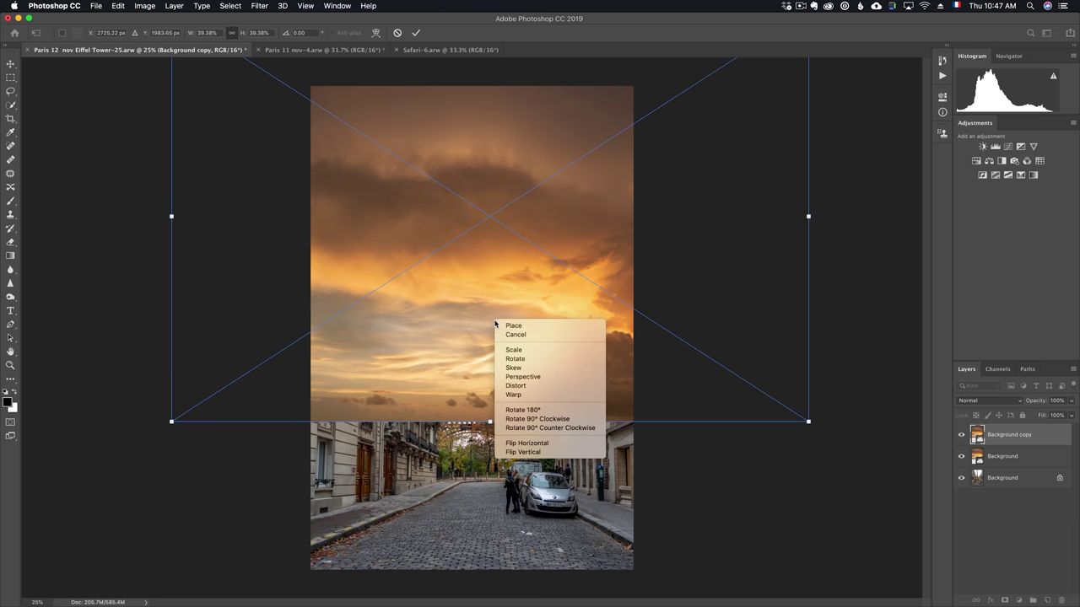
left_click(540, 453)
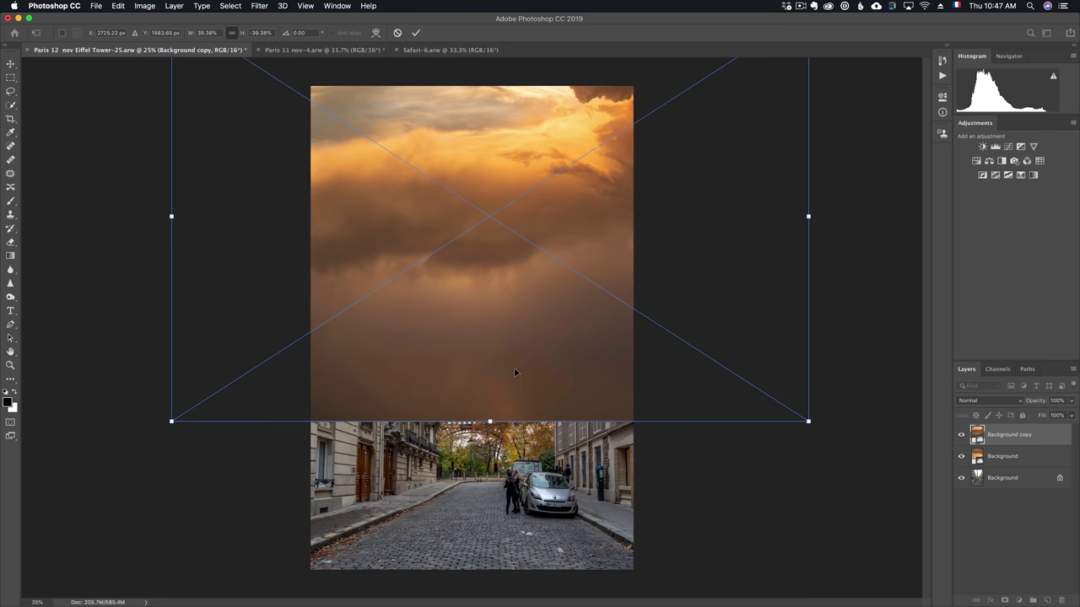
left_click_drag(486, 300, 497, 544)
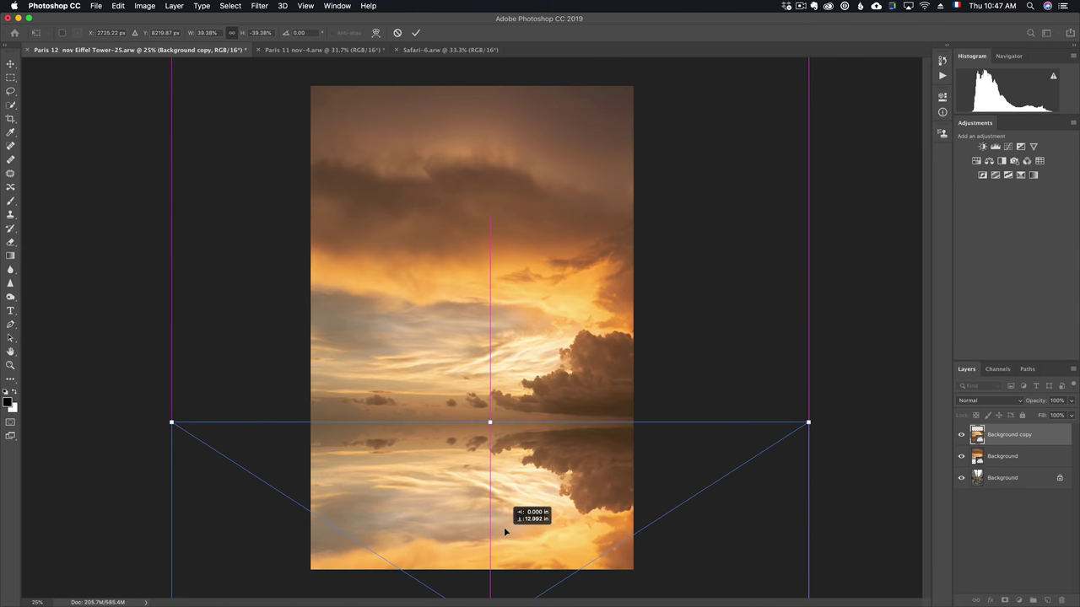
left_click_drag(497, 544, 505, 532)
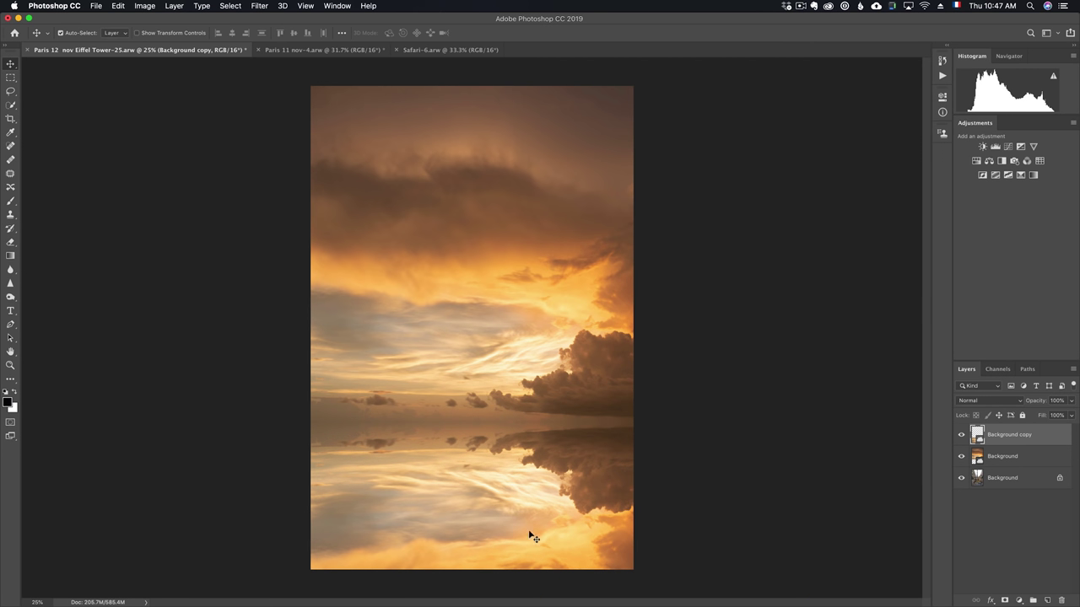
- Merge the original and flipped sky layers, and set the merged layer to Multiply
left_click(1038, 458, "shift")
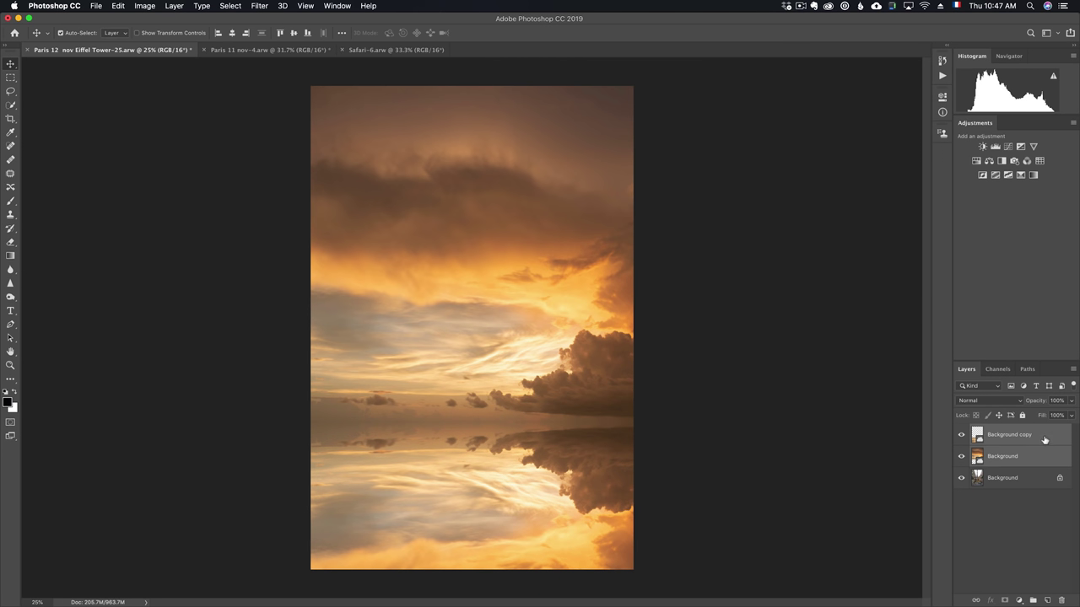
right_click(1044, 439)
left_click(974, 460)
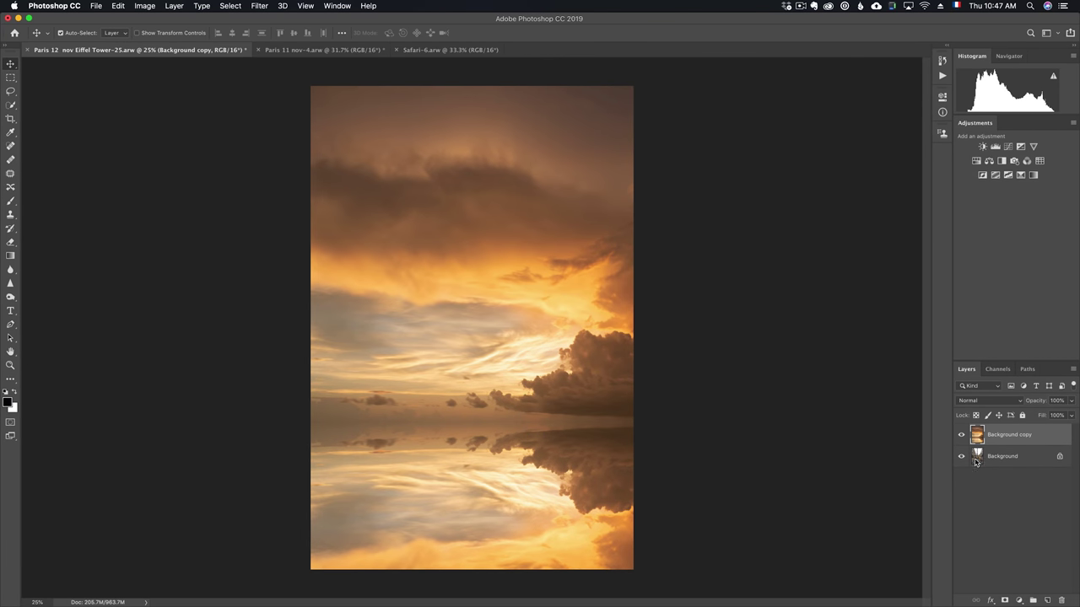
left_click(975, 401)
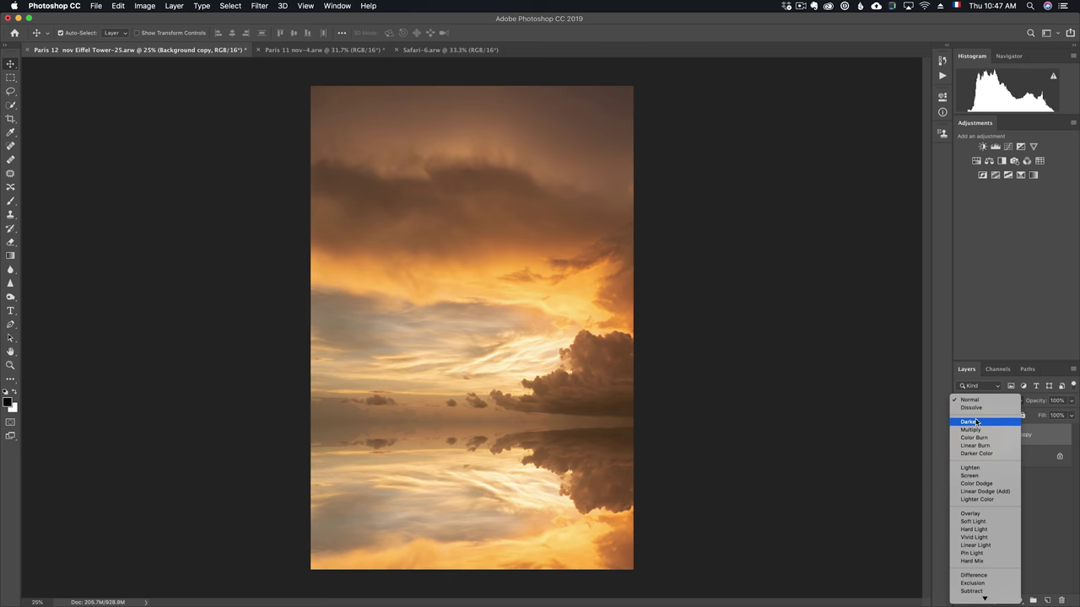
left_click(982, 432)
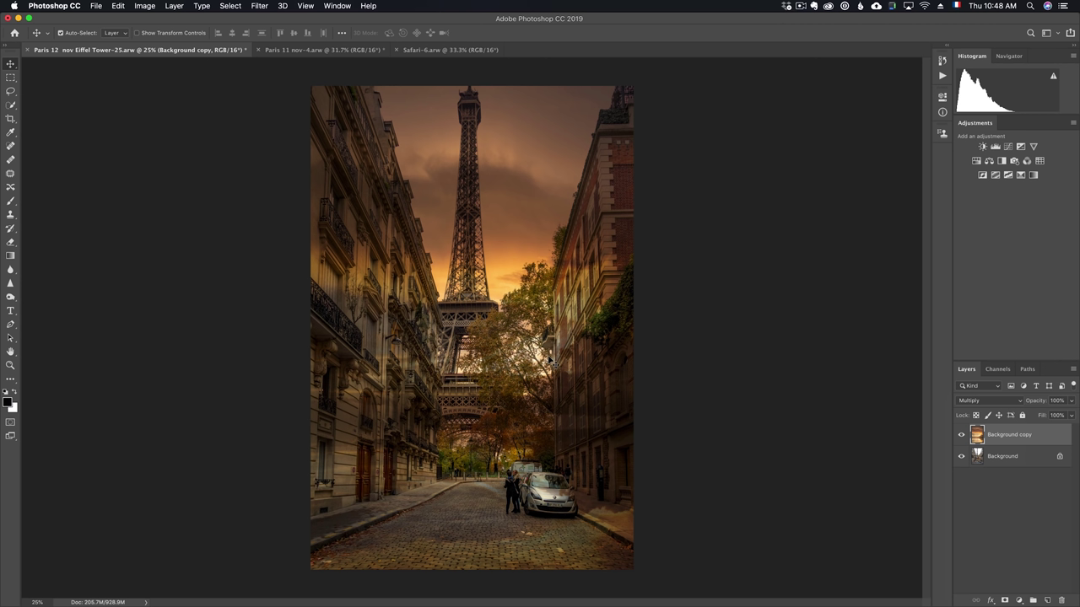
key("l")
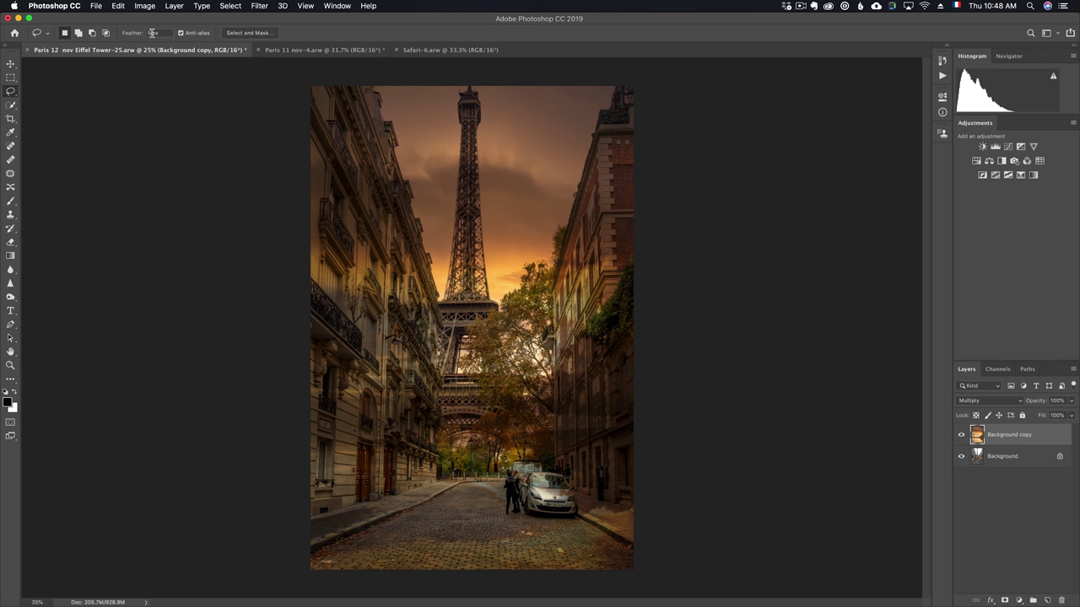
- Lasso a selection along the building rooftops and tree line, adding the left building's edge
mouse_move(367, 87)
left_mouse_down()
mouse_move(378, 180)
mouse_move(439, 334)
mouse_move(506, 354)
mouse_move(543, 322)
mouse_move(605, 161)
mouse_move(680, 213)
mouse_move(688, 595)
mouse_move(410, 588)
mouse_move(284, 559)
mouse_move(251, 228)
mouse_move(259, 99)
mouse_move(293, 70)
mouse_move(363, 84)
mouse_move(375, 100)
mouse_move(397, 218)
mouse_move(445, 349)
left_mouse_up()
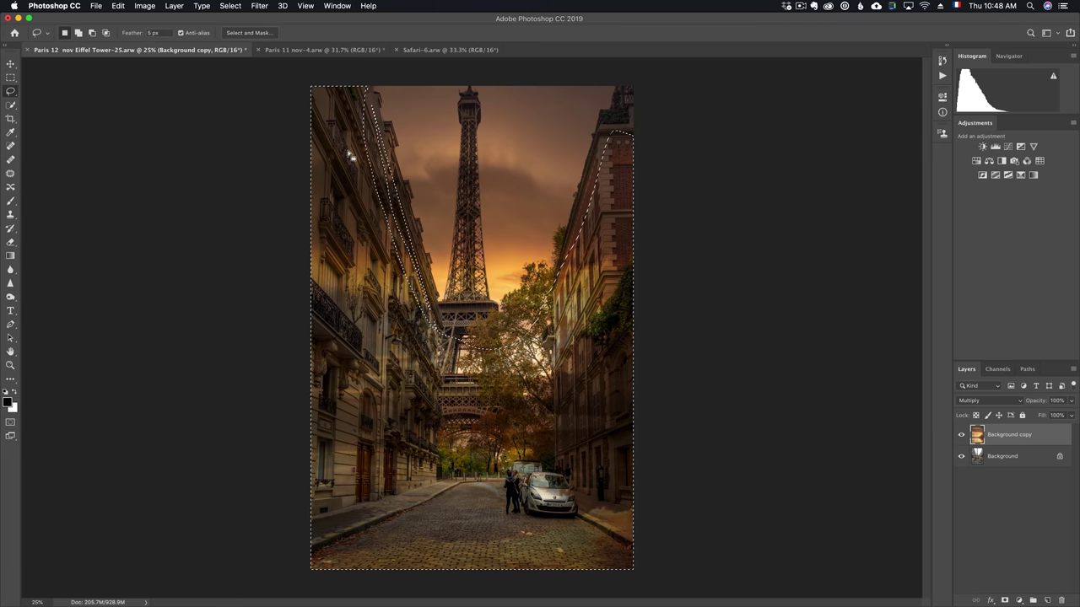
left_click_drag(352, 100, 428, 263)
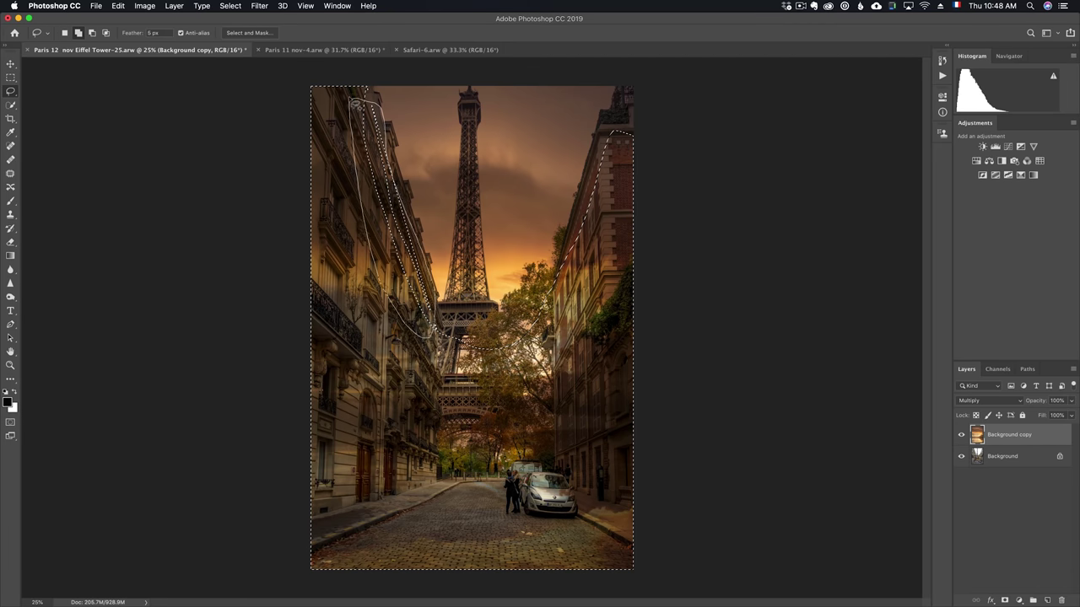
left_click_drag(428, 263, 322, 290)
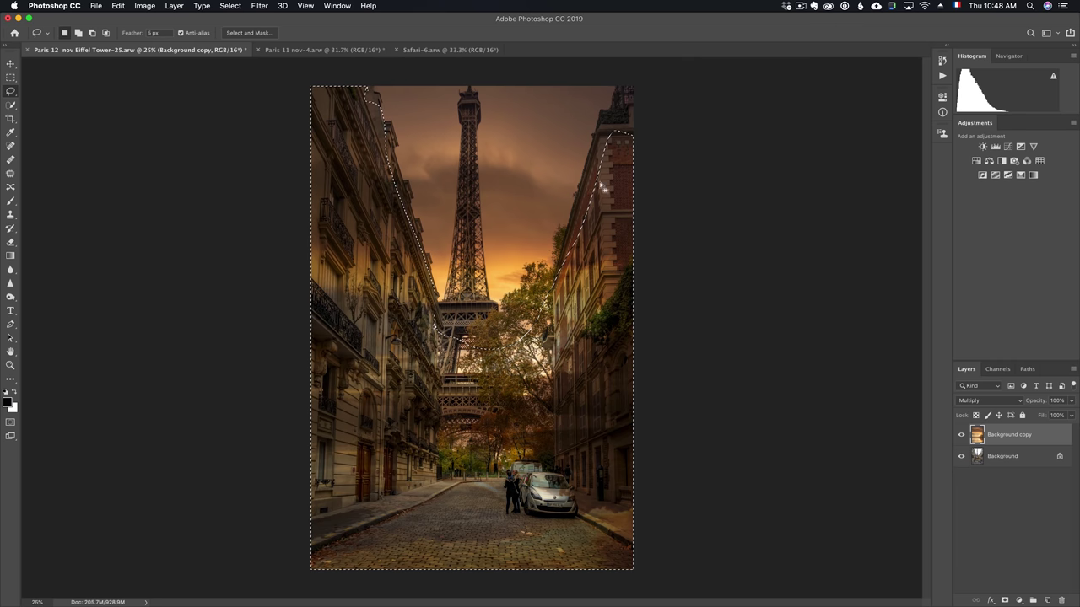
- Apply a 135.4-pixel Gaussian Blur to the selected sky area, then deselect
left_click(260, 8)
mouse_move(264, 131)
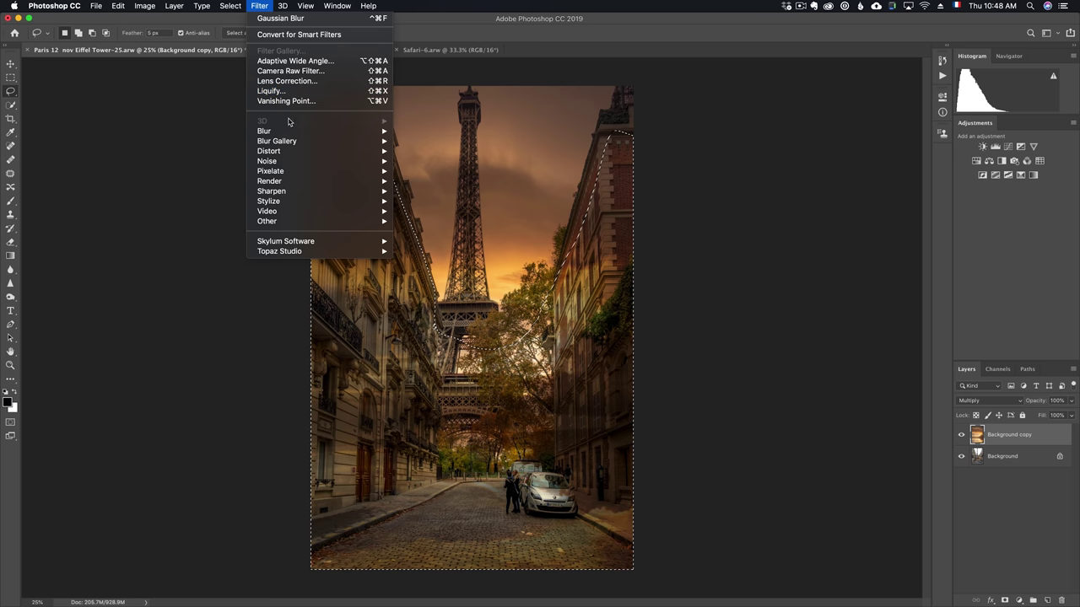
left_click(460, 169)
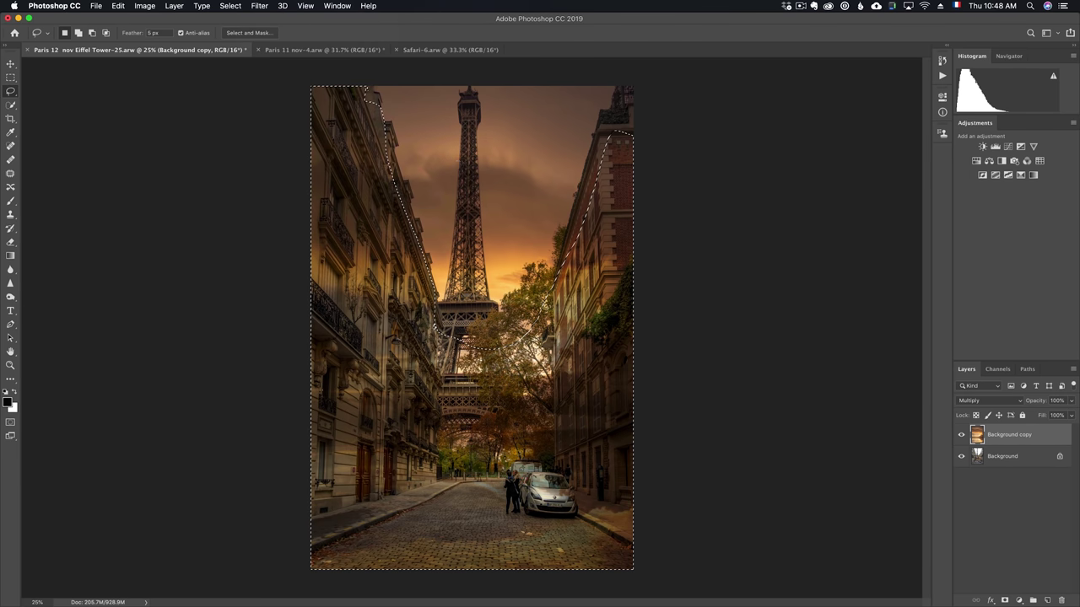
left_click_drag(675, 142, 747, 117)
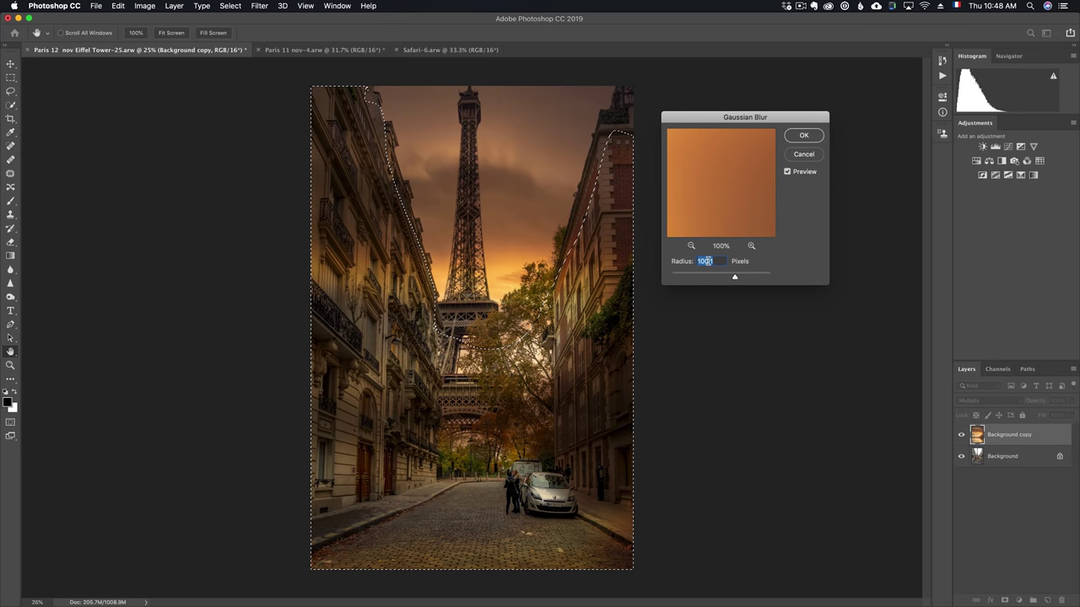
left_click_drag(734, 279, 740, 280)
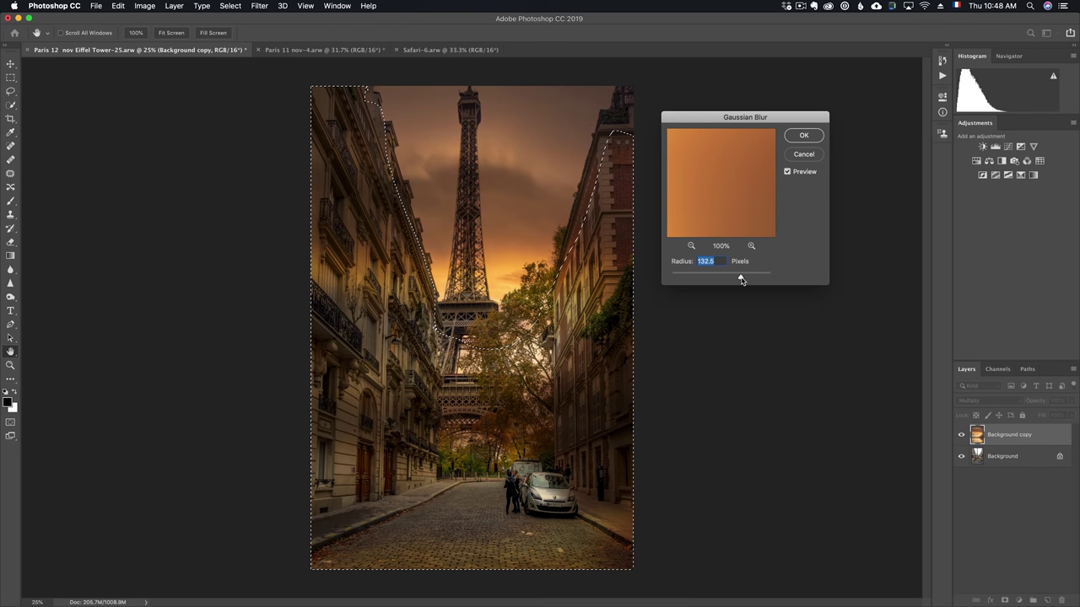
left_click(788, 172)
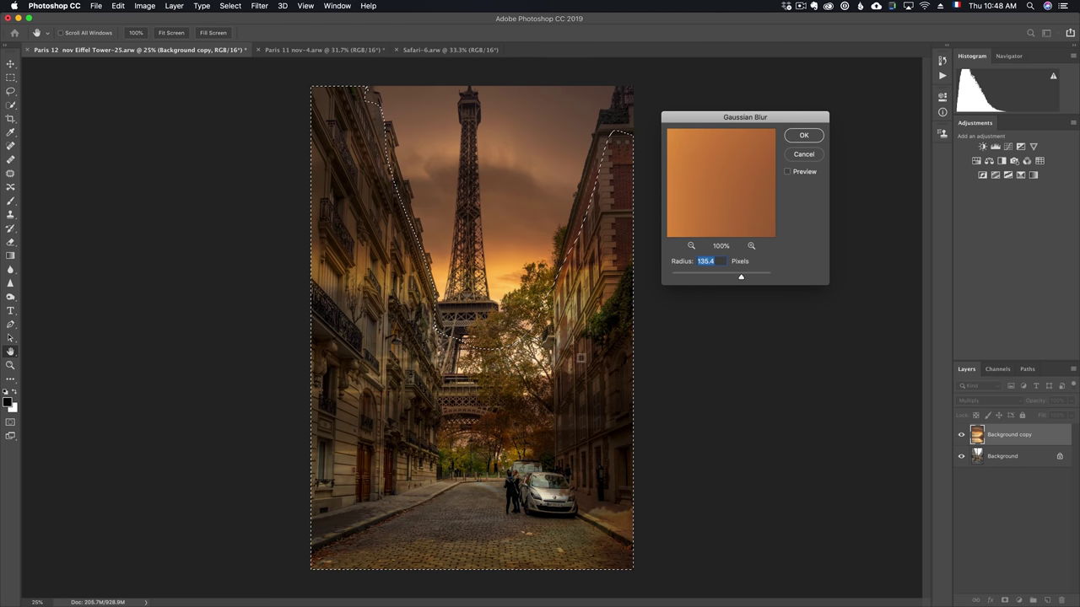
left_click(789, 173)
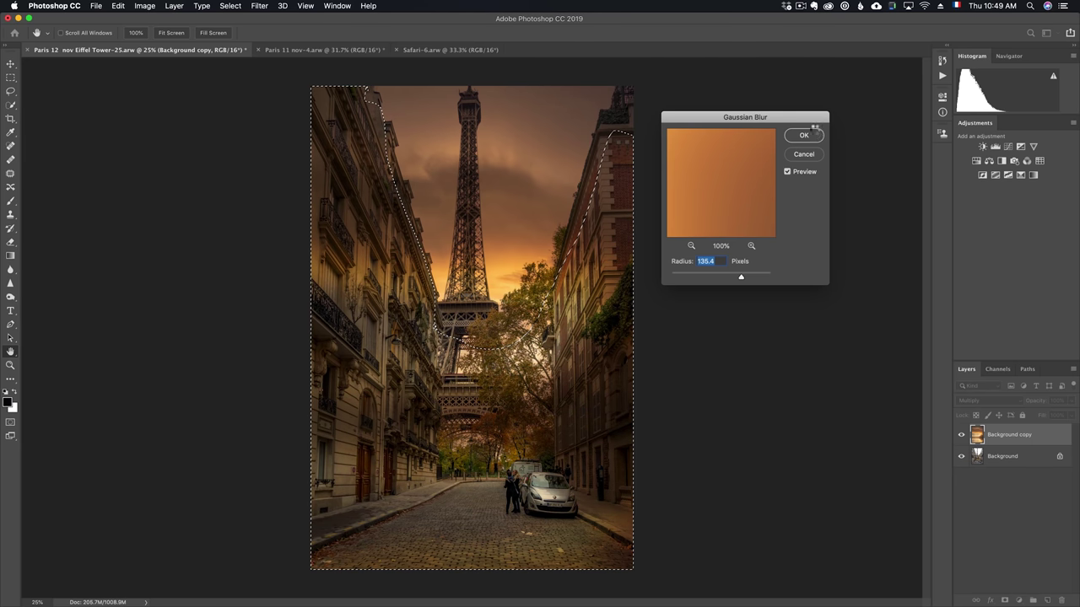
left_click(804, 135)
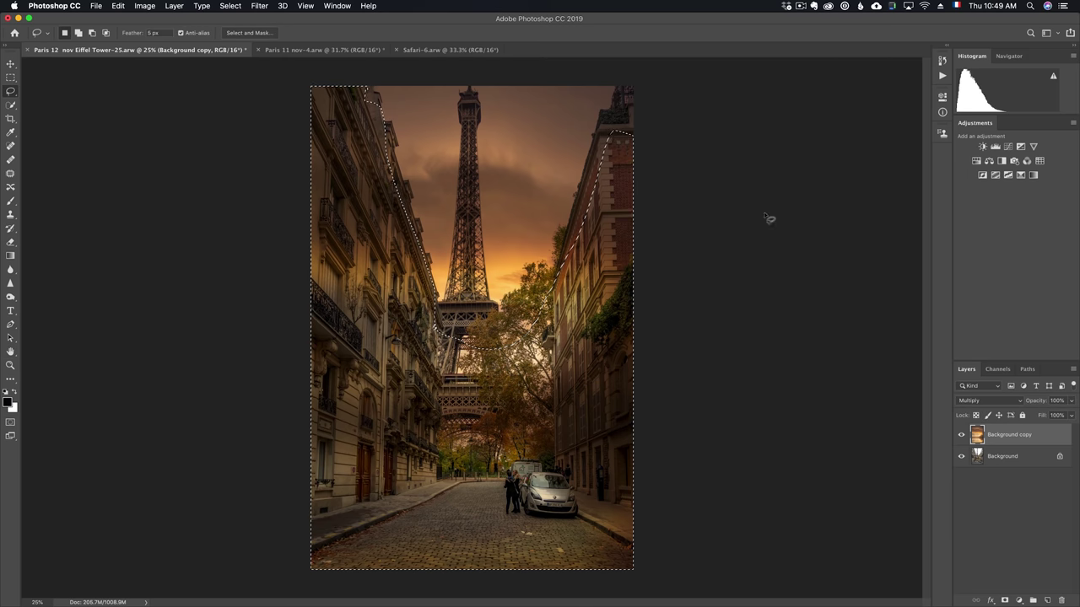
key("super+d")
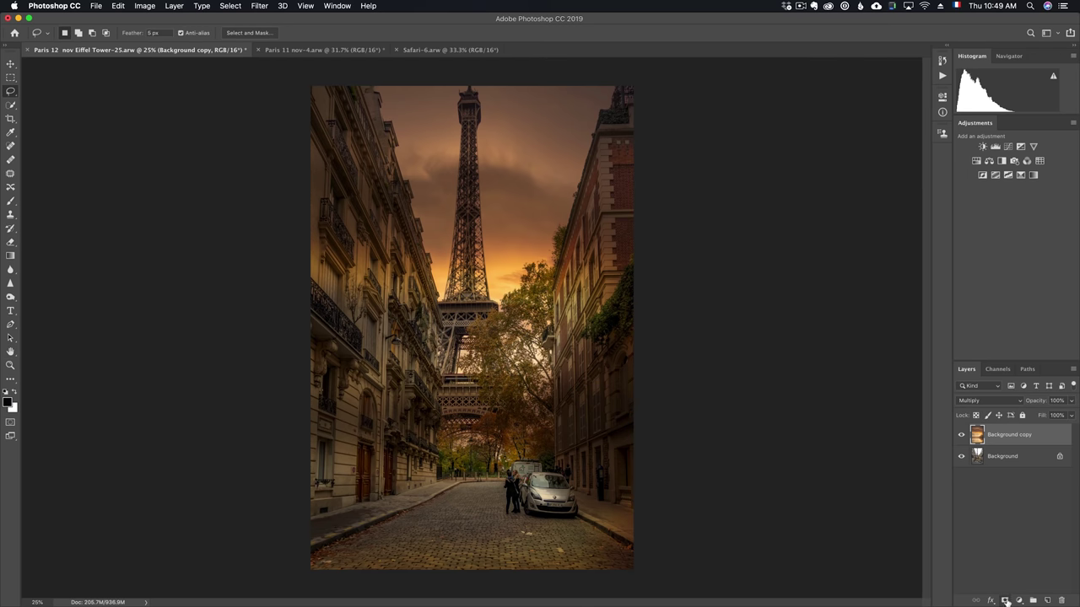
- Add a layer mask to the Background copy sky layer and set up a large soft brush
left_click(1006, 600)
key("b")
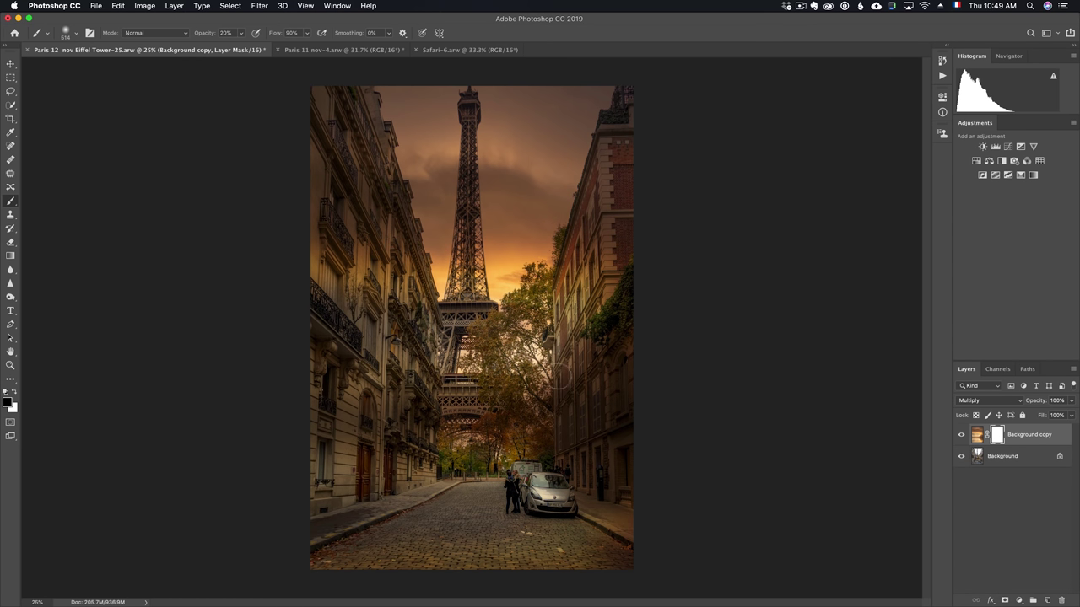
right_click(529, 337)
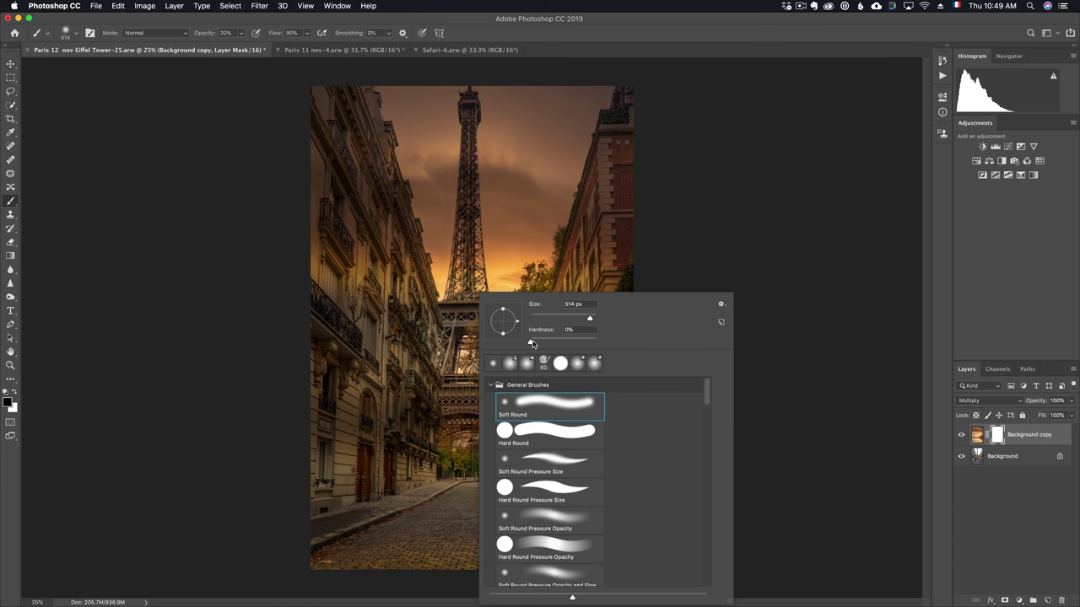
left_click(711, 225)
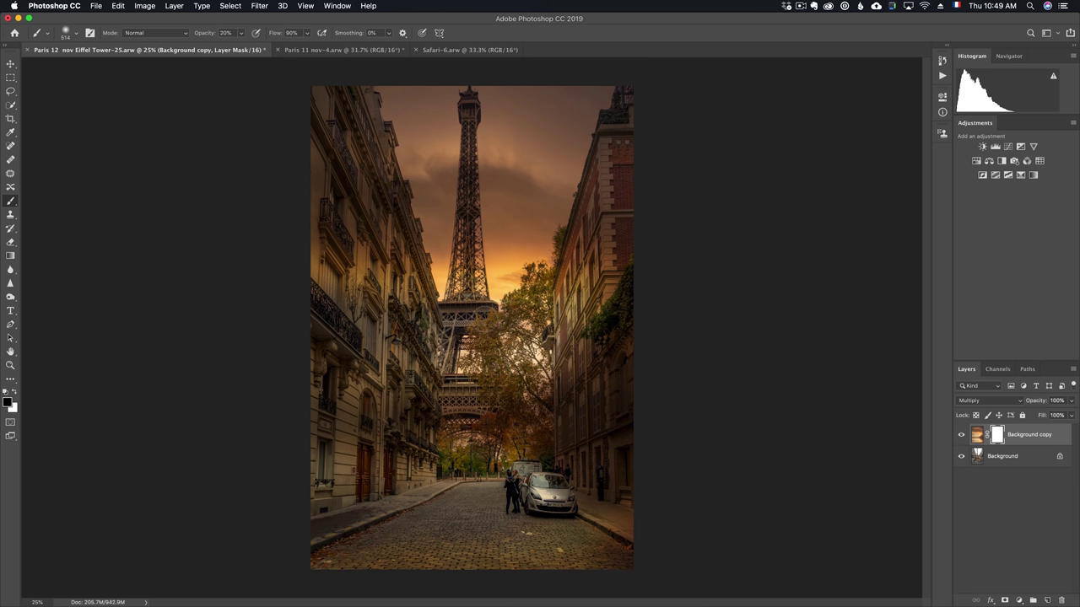
left_click_drag(506, 379, 550, 388)
- Paint the mask at 20% over the right building and bottom cobblestones, comparing with the original
mouse_move(591, 329)
left_mouse_down()
mouse_move(582, 422)
mouse_move(540, 431)
mouse_move(407, 393)
mouse_move(323, 256)
mouse_move(342, 405)
mouse_move(430, 451)
mouse_move(443, 473)
mouse_move(506, 439)
left_mouse_up()
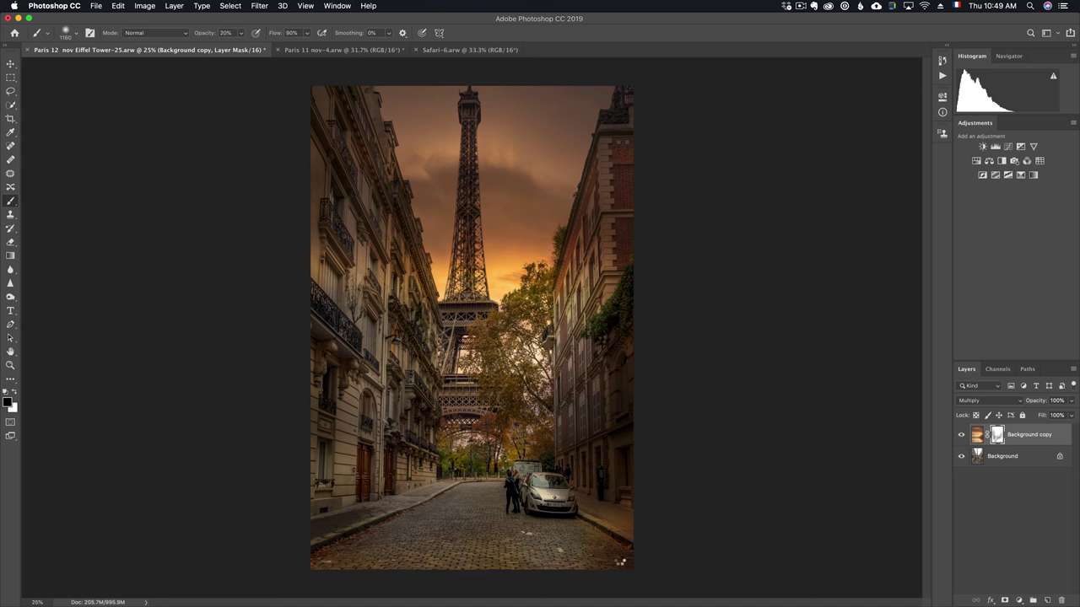
key("x")
mouse_move(455, 566)
left_mouse_down()
mouse_move(349, 571)
mouse_move(482, 583)
mouse_move(633, 566)
mouse_move(372, 569)
left_mouse_up()
left_click(962, 435)
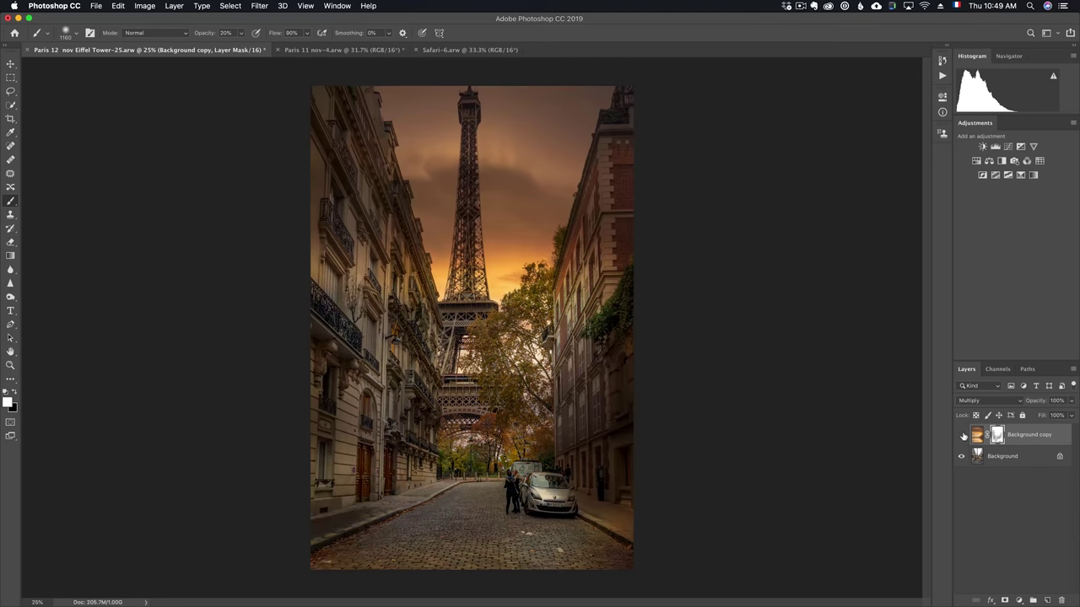
left_click(963, 436)
- Place the Blue Hour library sky into the Notre-Dame photo
left_click(345, 50)
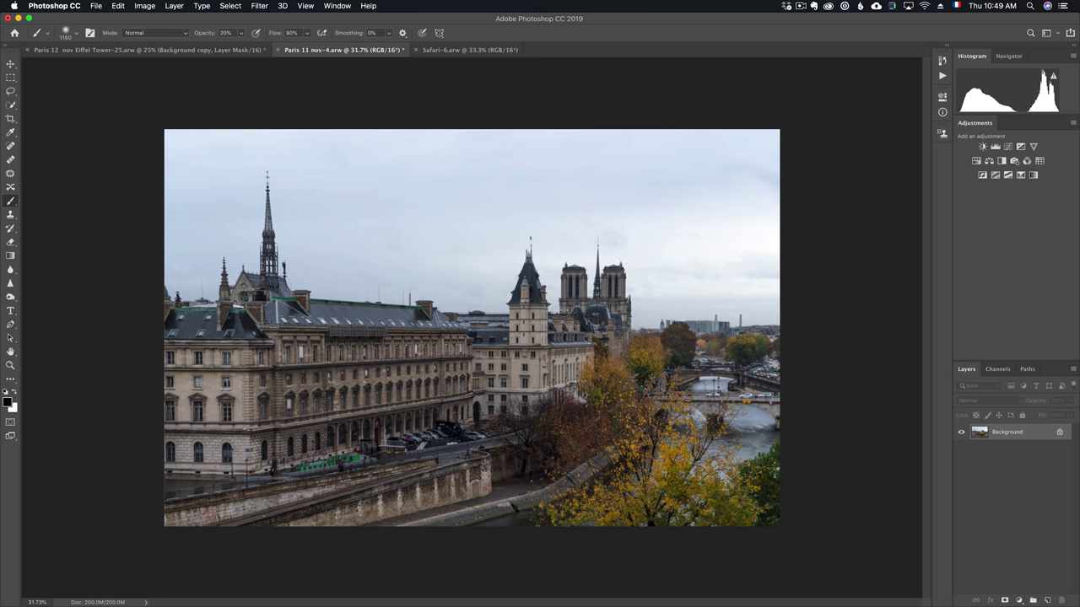
mouse_move(943, 133)
left_mouse_down()
mouse_move(776, 101)
mouse_move(892, 103)
left_mouse_up()
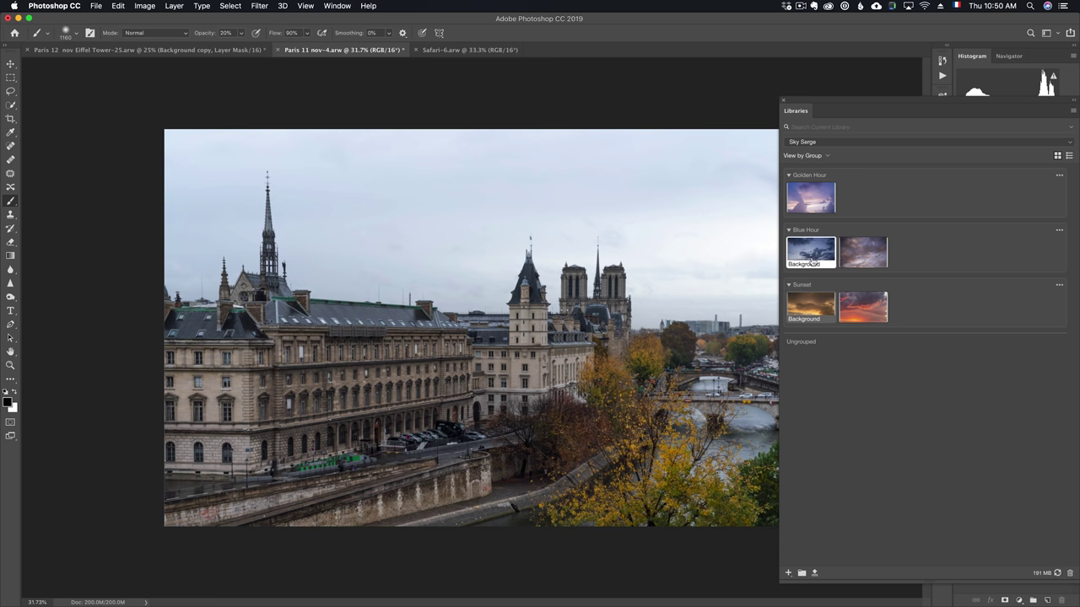
mouse_move(810, 252)
left_click_drag(813, 254, 637, 261)
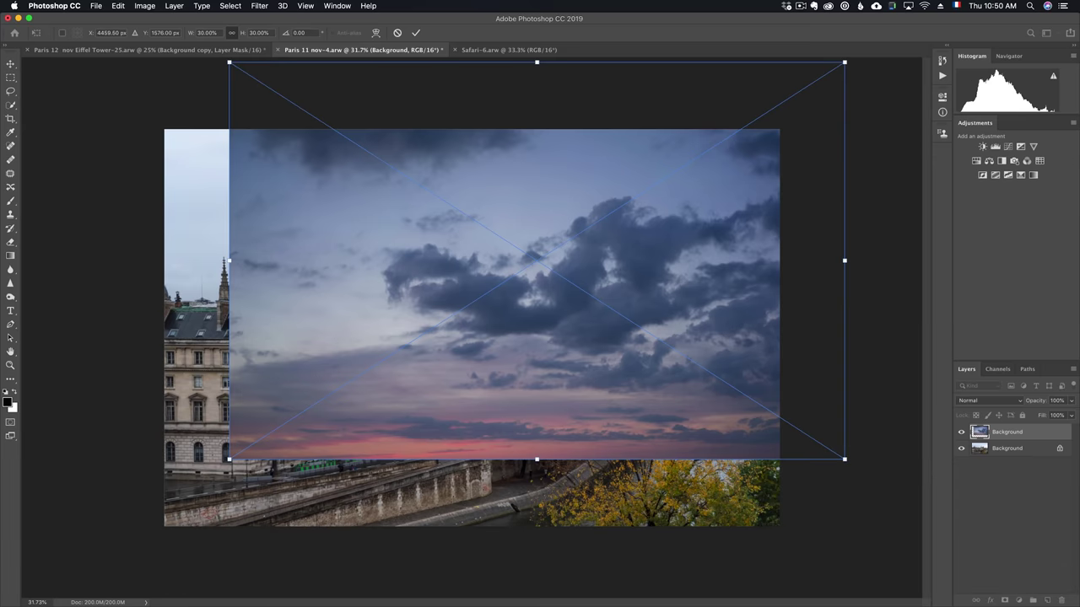
mouse_move(669, 237)
left_mouse_down()
mouse_move(596, 133)
mouse_move(596, 162)
left_mouse_up()
- Flip the placed sky horizontally, align it to the top-left edges, commit, and duplicate the layer
right_click(518, 275)
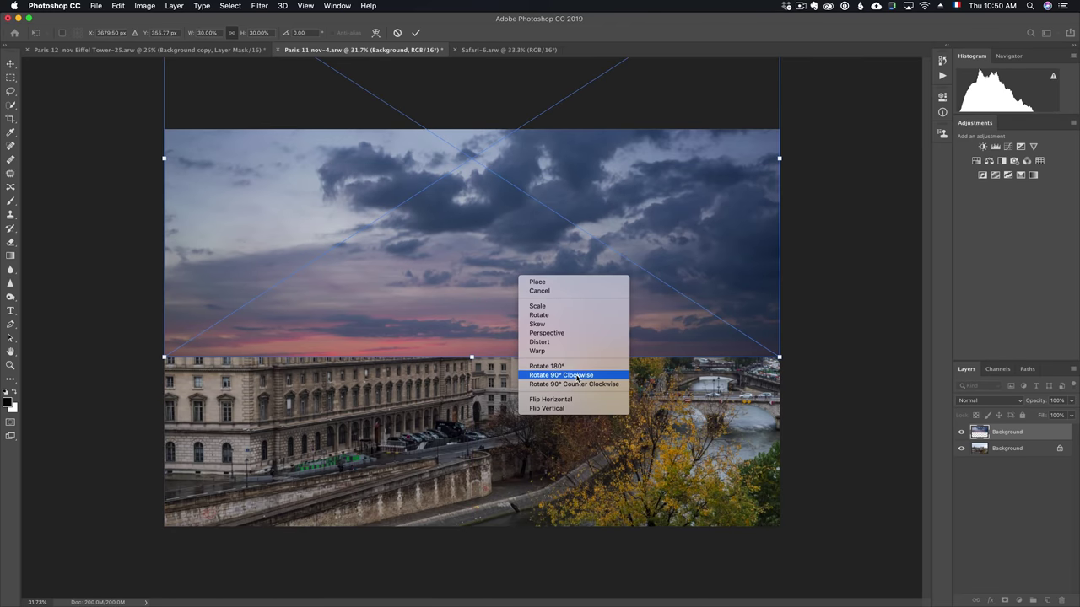
left_click(576, 402)
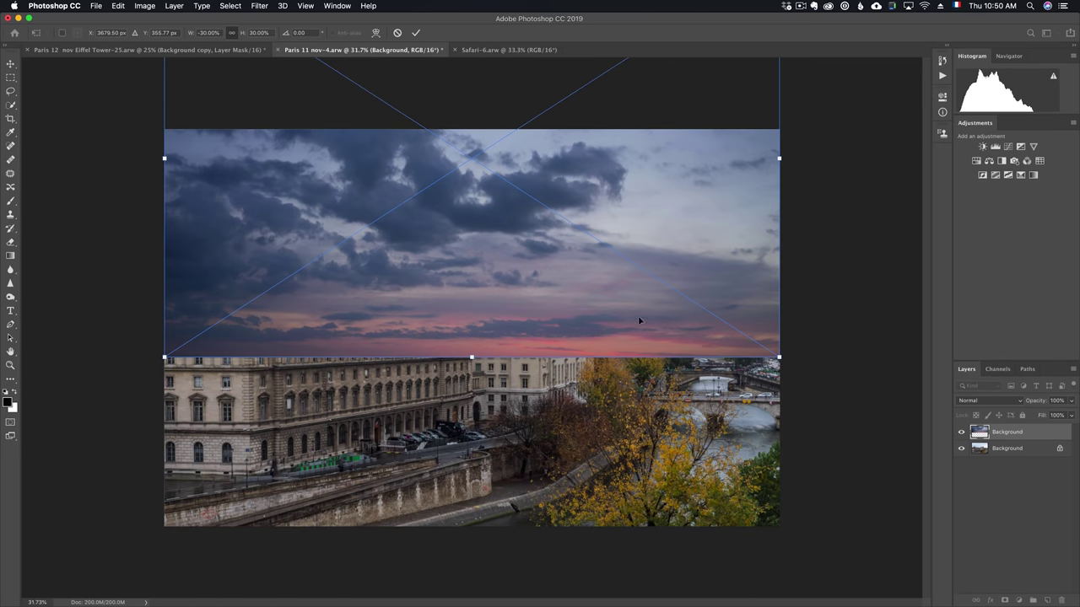
left_click_drag(640, 321, 594, 271)
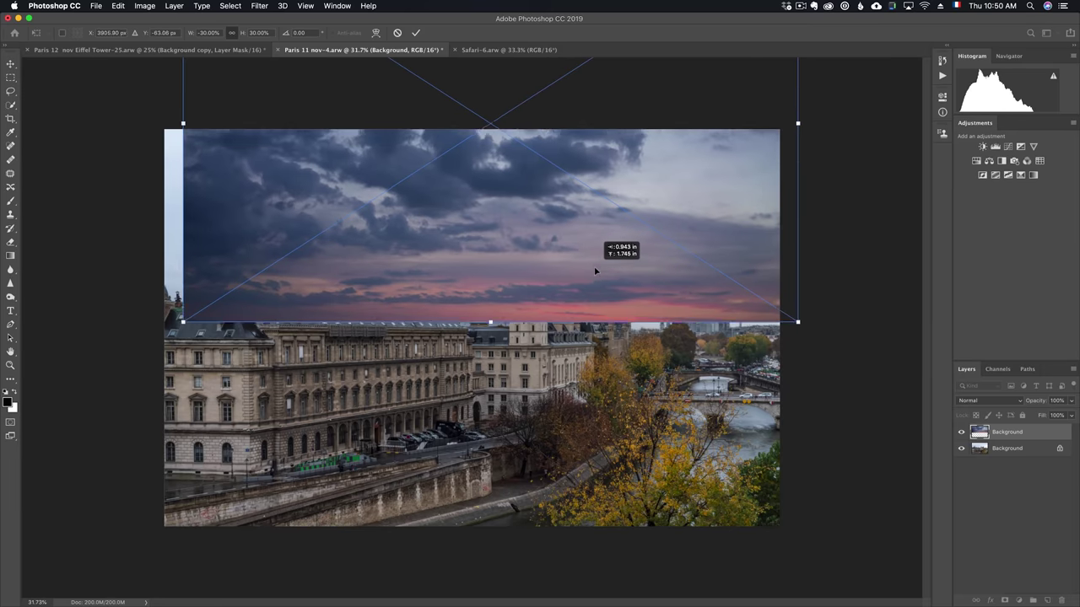
left_click_drag(595, 271, 600, 289)
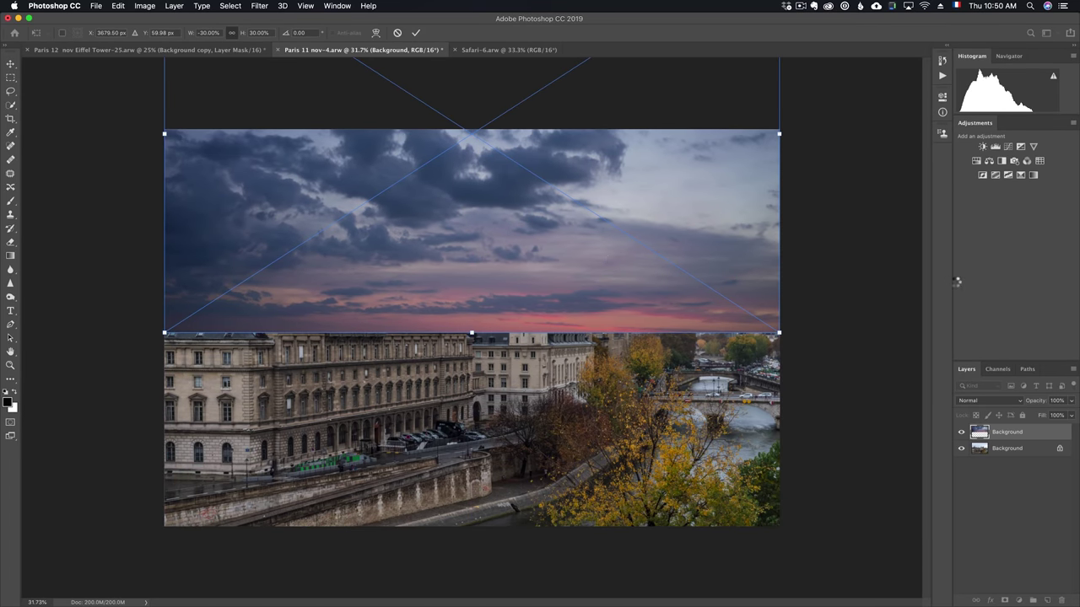
key("Return")
key("b")
left_click_drag(1035, 437, 1047, 600)
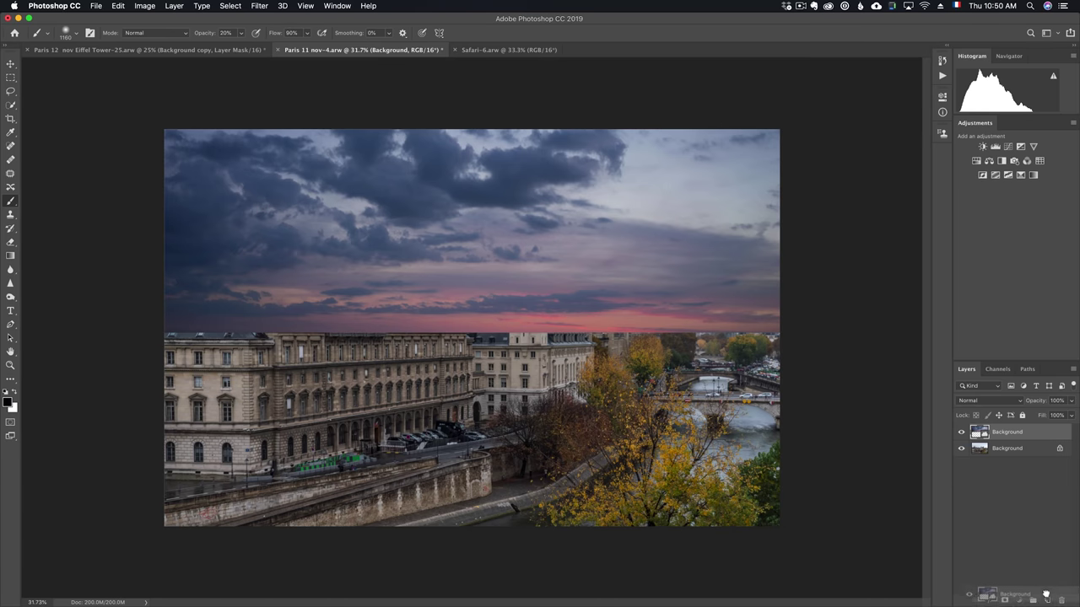
- Flip the sky copy vertically and move it into the photo's lower half
key("ctrl+t")
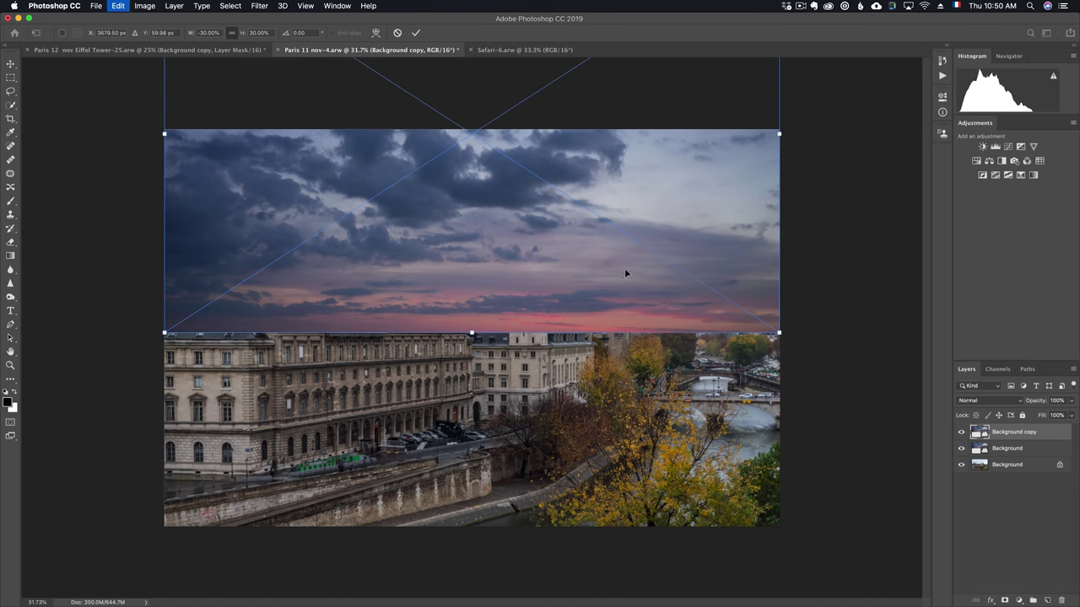
right_click(624, 269)
left_click(655, 401)
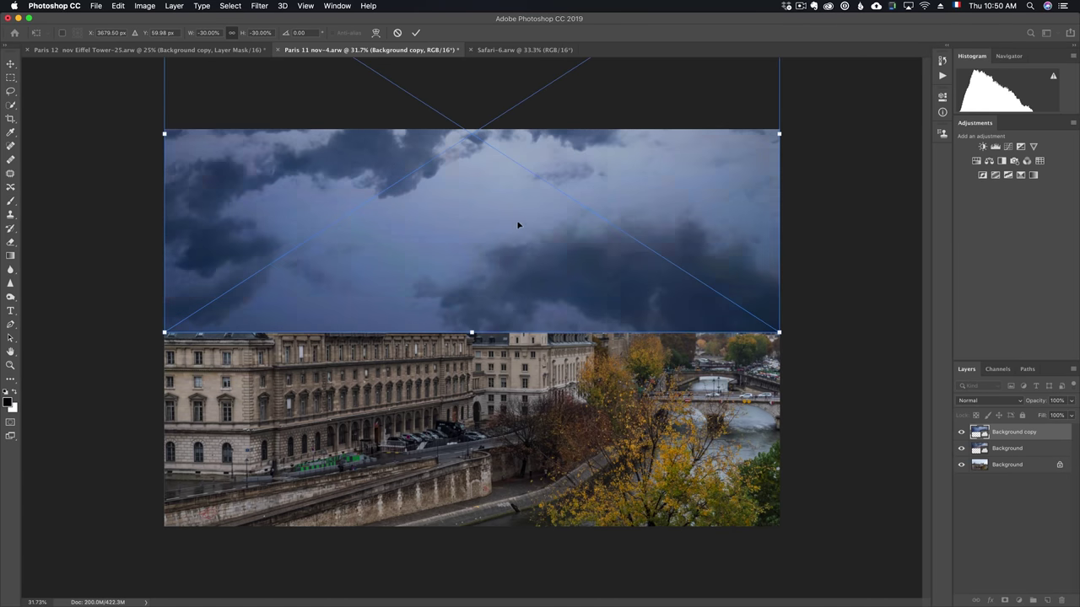
mouse_move(518, 224)
left_mouse_down()
mouse_move(512, 519)
mouse_move(514, 457)
mouse_move(514, 467)
left_mouse_up()
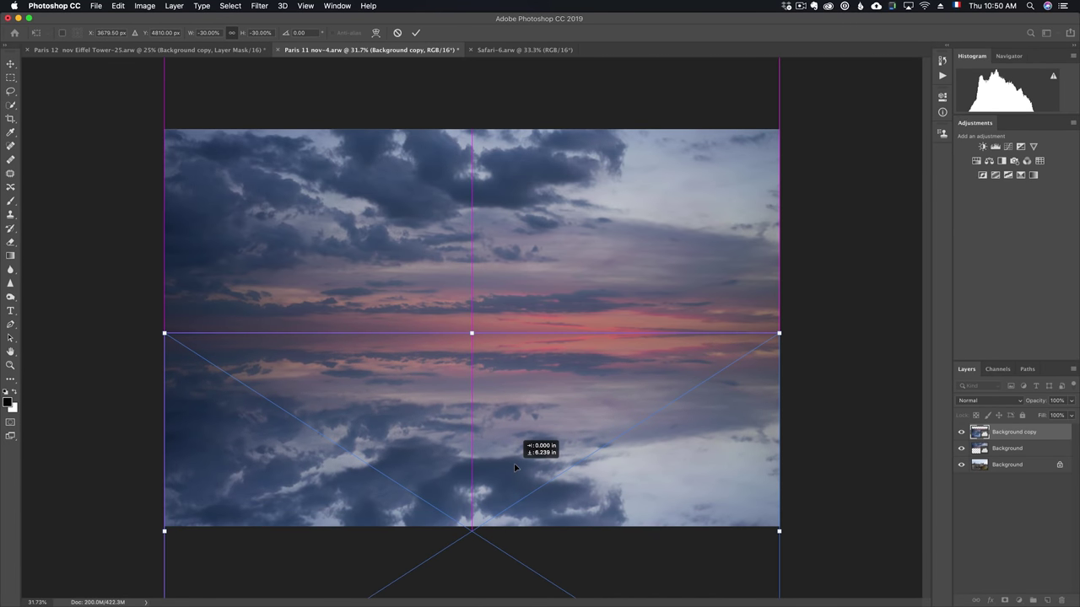
key("Return")
key("b")
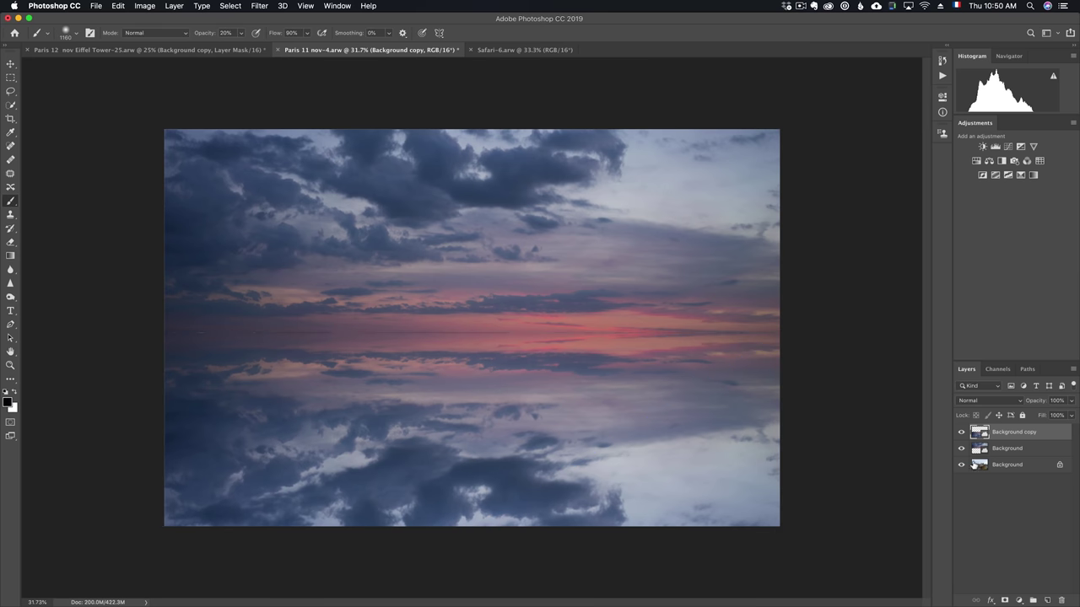
- Merge the two Notre-Dame sky layers into one
left_click(1020, 450, "shift")
right_click(1043, 449)
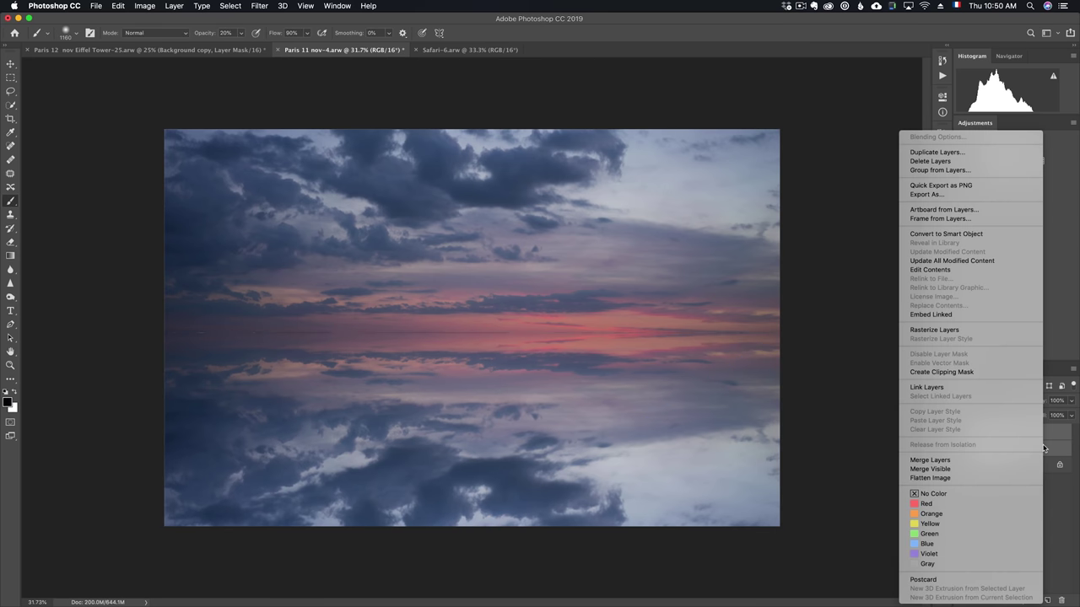
left_click(1002, 460)
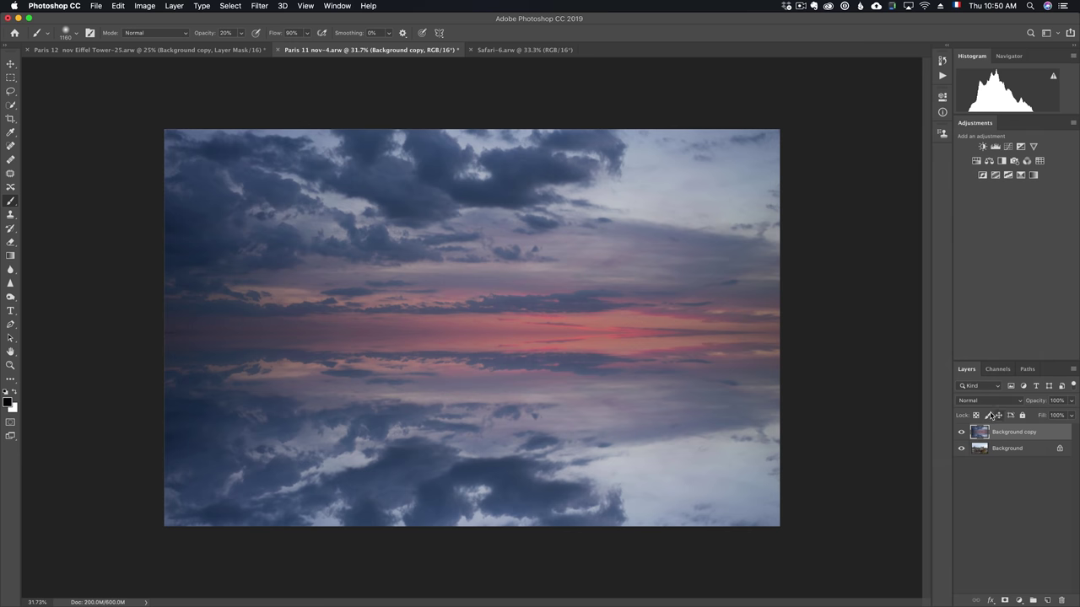
left_click(989, 400)
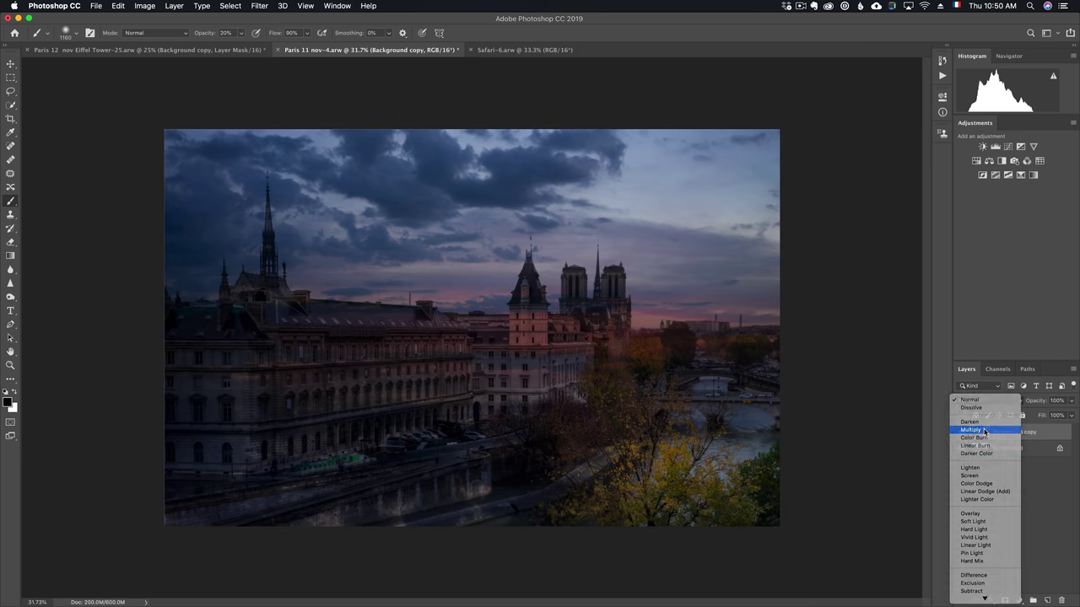
- Set the sky to Multiply and select the rooftops by inverting a Quick Selection of the grey sky
left_click(985, 430)
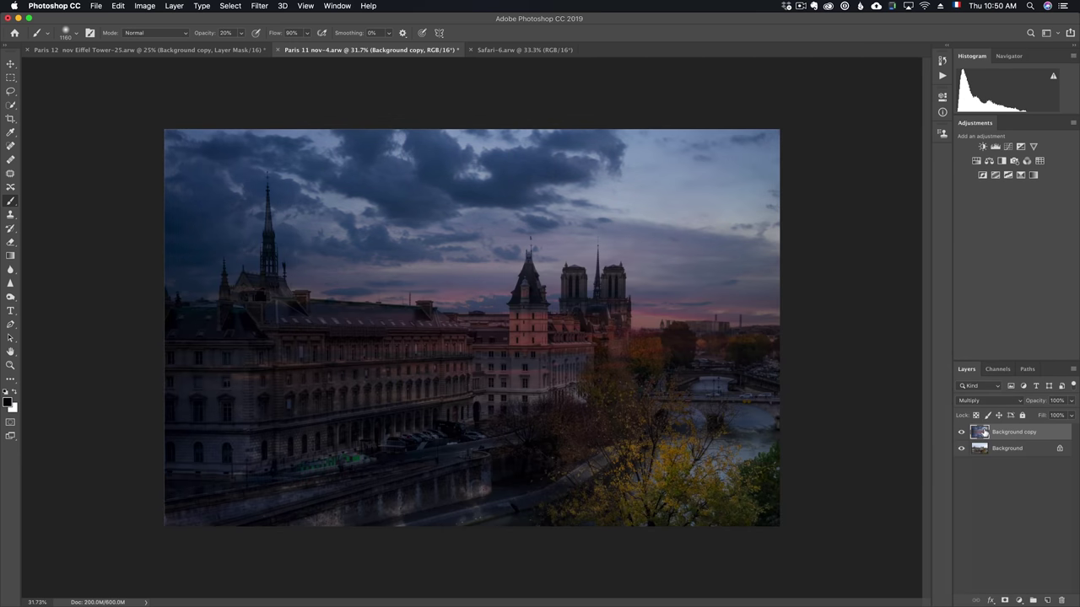
left_click(961, 432)
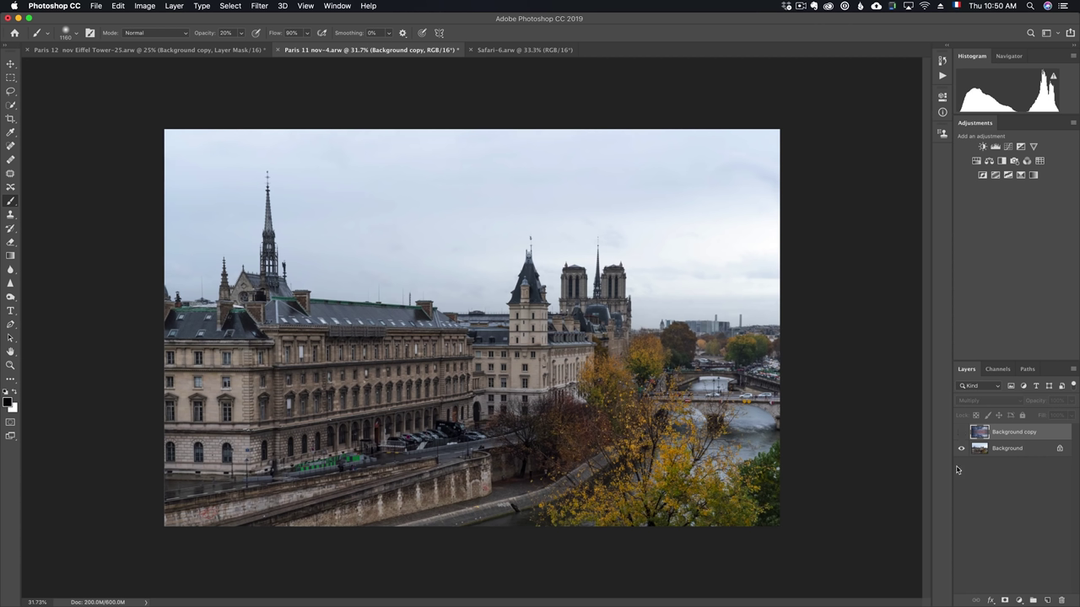
left_click(987, 449)
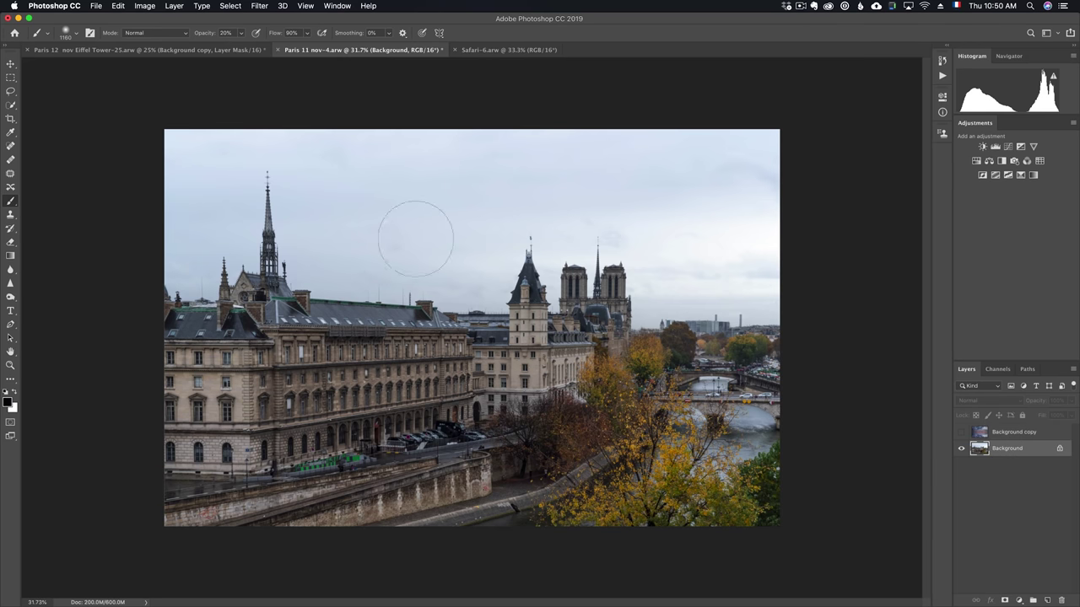
left_click(10, 107)
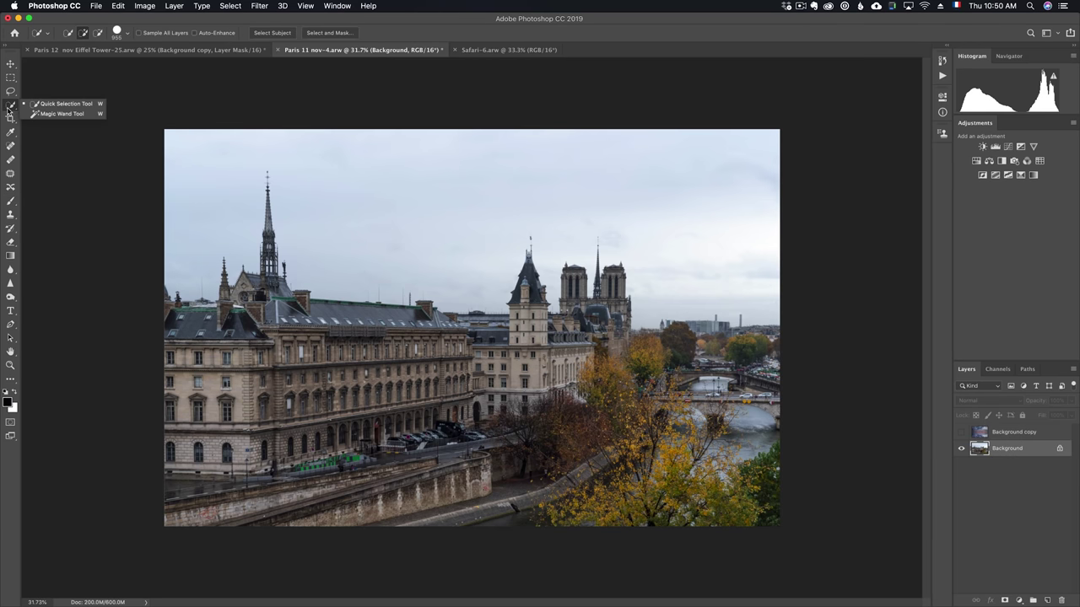
left_click(50, 105)
mouse_move(201, 204)
left_mouse_down()
mouse_move(289, 137)
mouse_move(490, 177)
mouse_move(562, 164)
mouse_move(689, 211)
left_mouse_up()
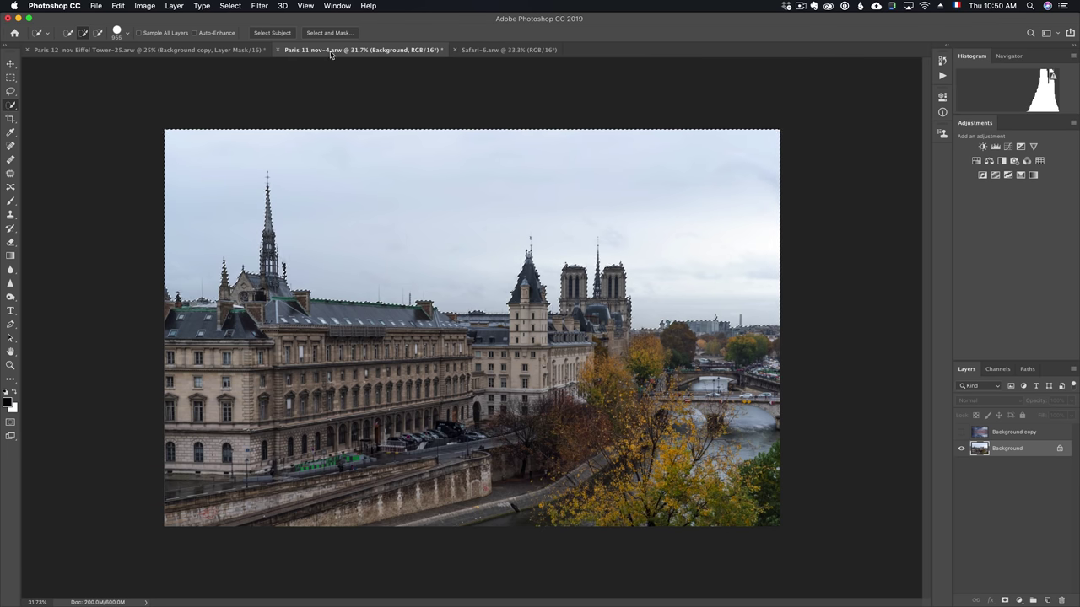
left_click(231, 5)
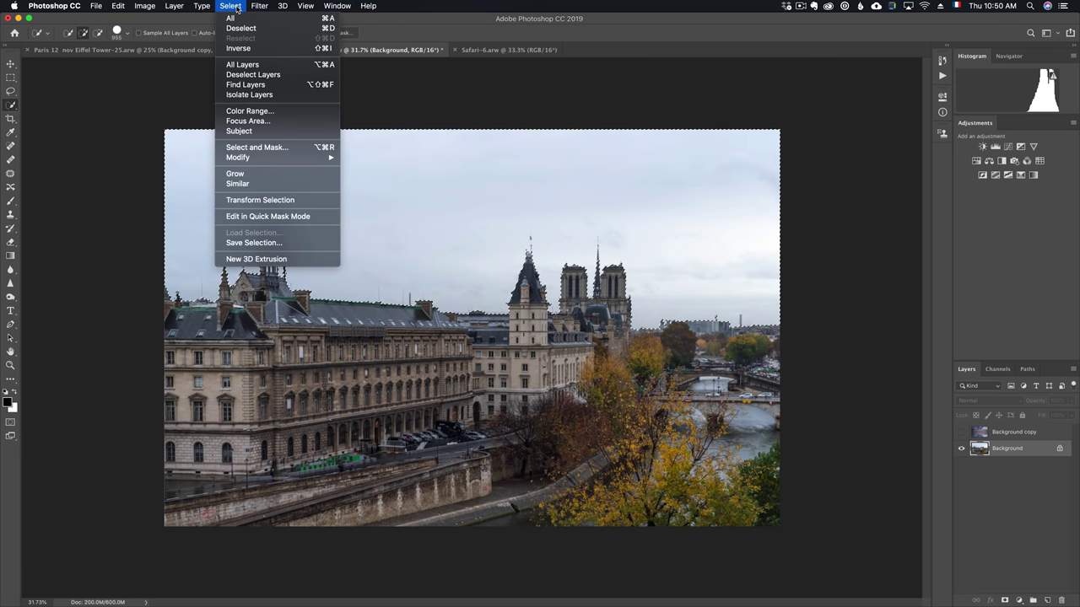
left_click(247, 49)
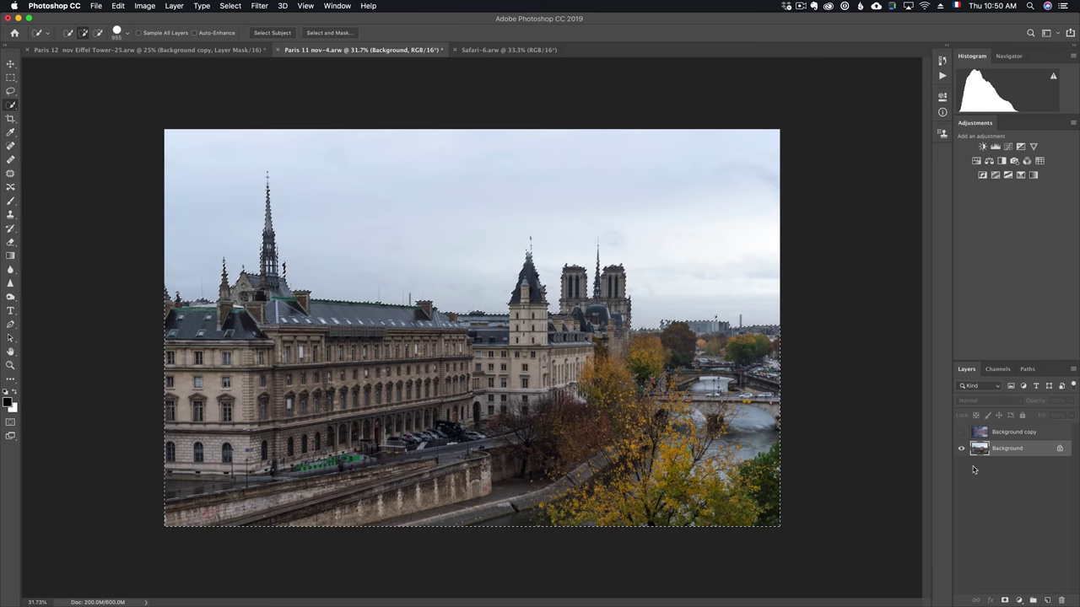
- Preview a 135.4-pixel Gaussian Blur on the sky layer, toggling Preview to compare
left_click(1028, 435)
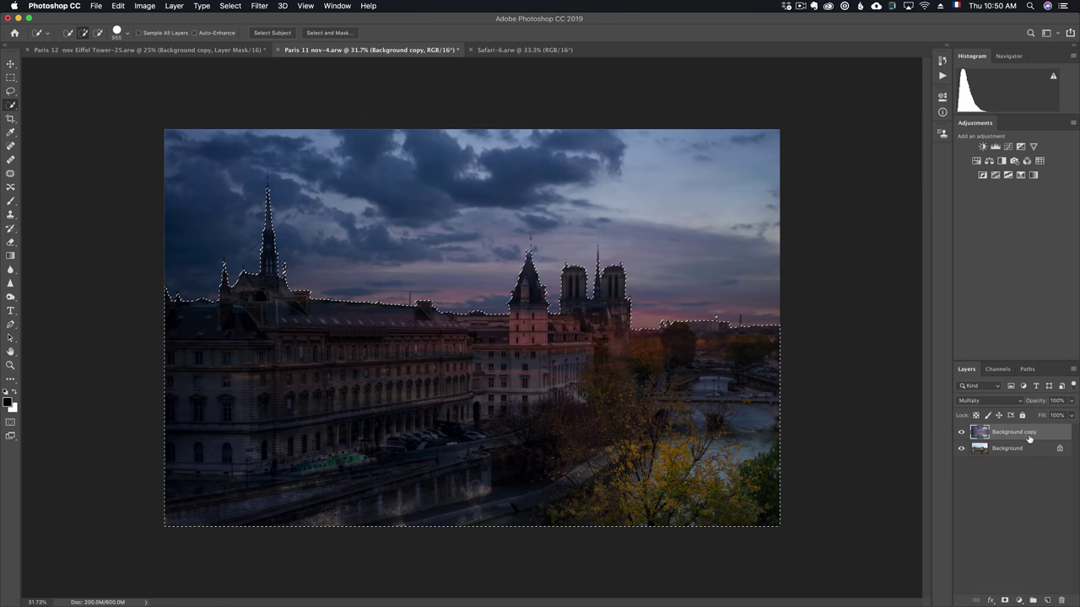
left_click(259, 6)
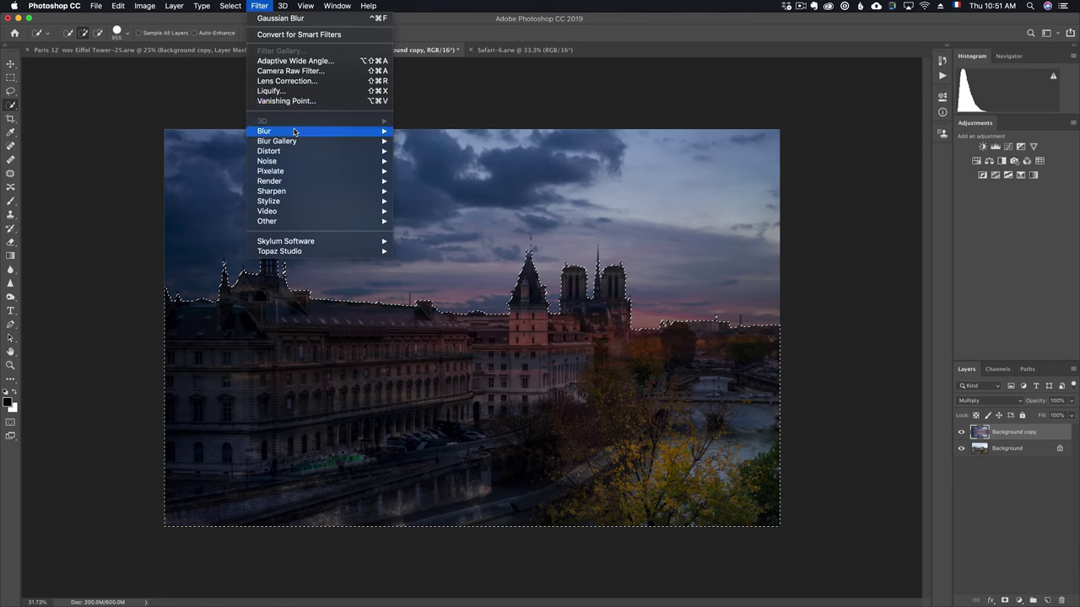
mouse_move(321, 131)
left_click(442, 172)
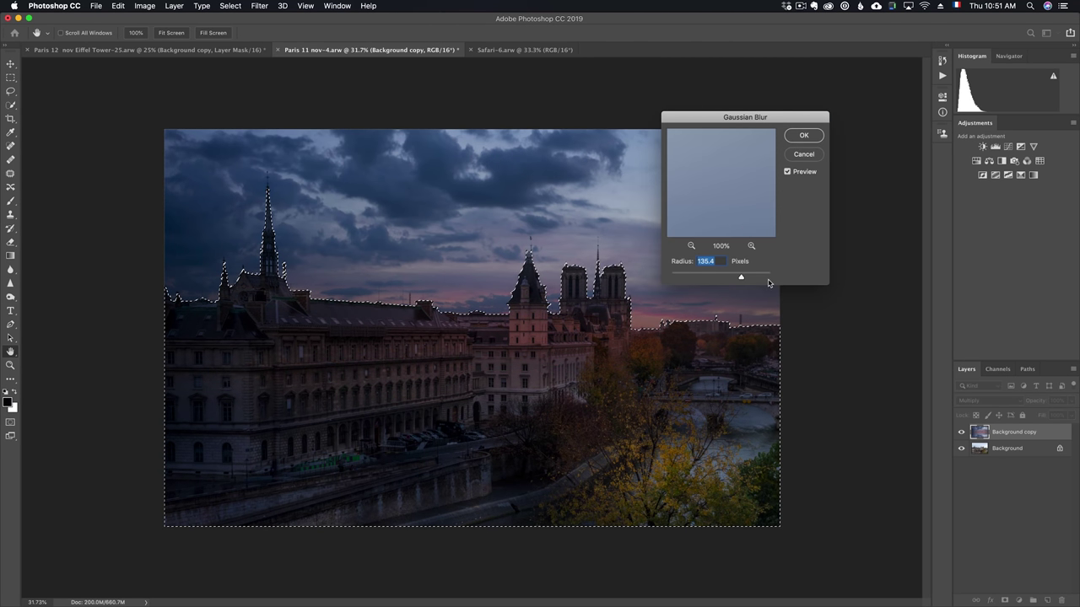
left_click(789, 172)
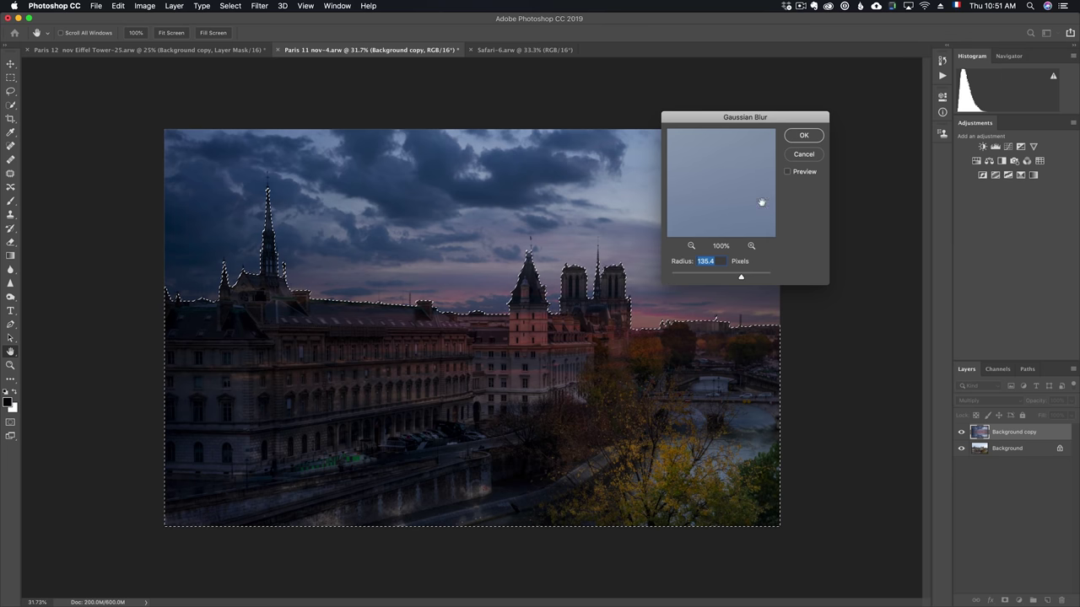
left_click(788, 172)
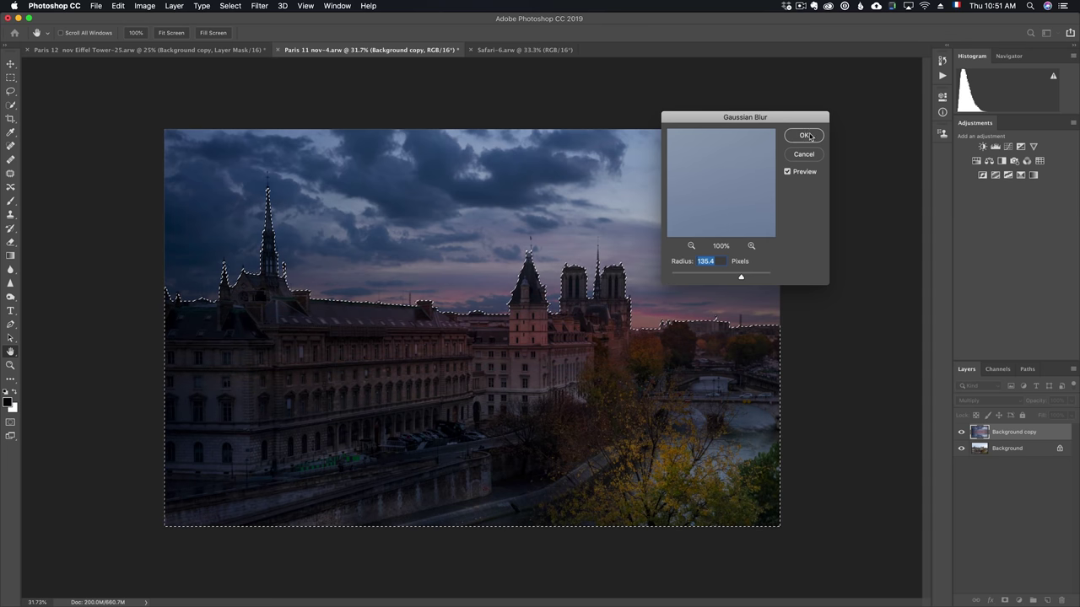
- Apply the blur, deselect, add a layer mask to the sky layer, and set black for the brush
left_click(804, 135)
key("w")
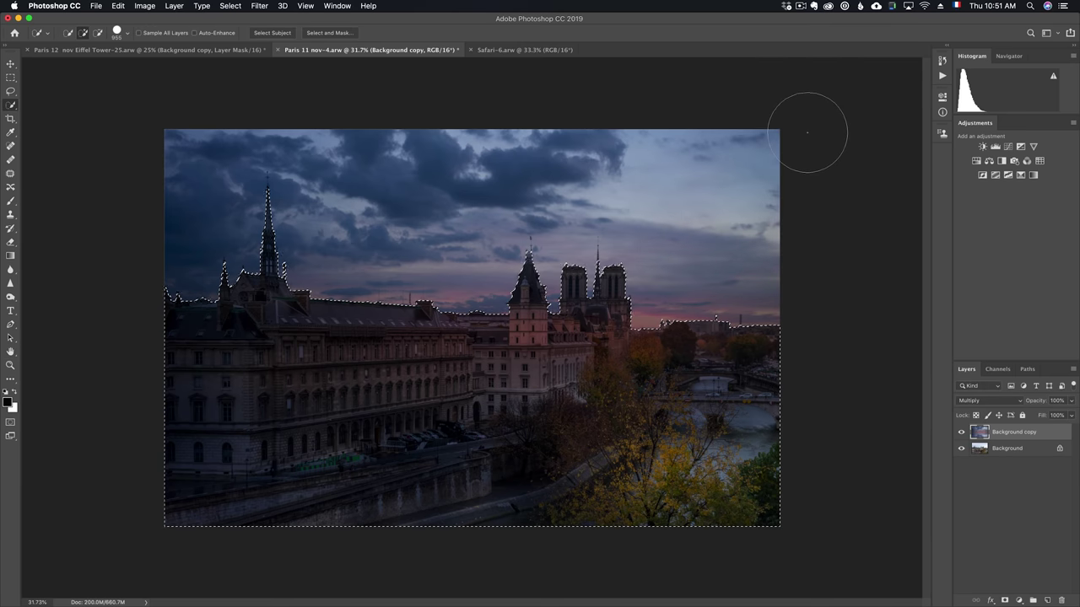
key("ctrl+d")
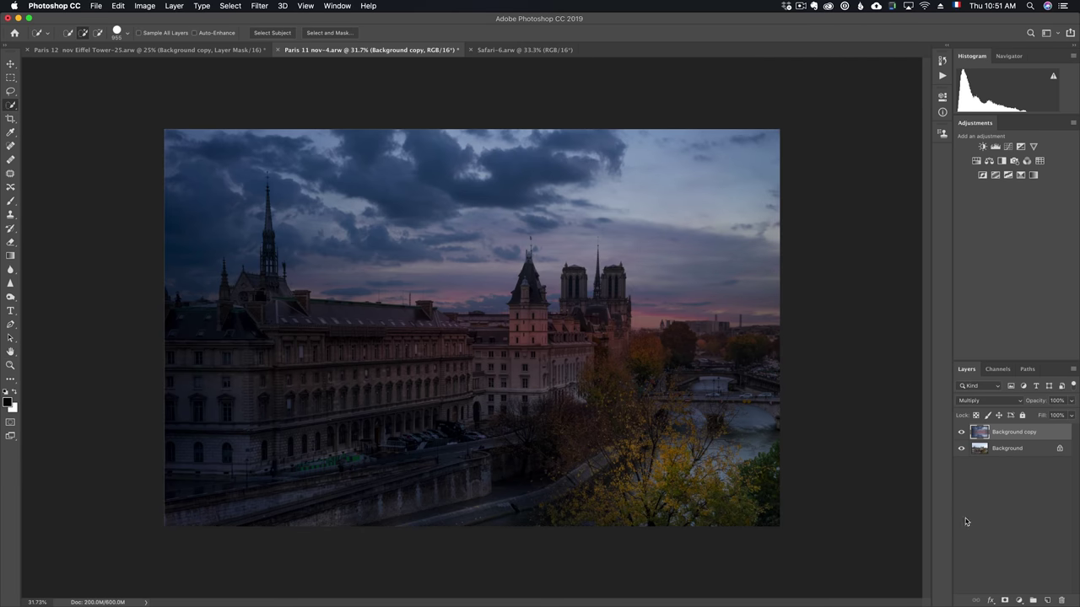
left_click(1004, 602)
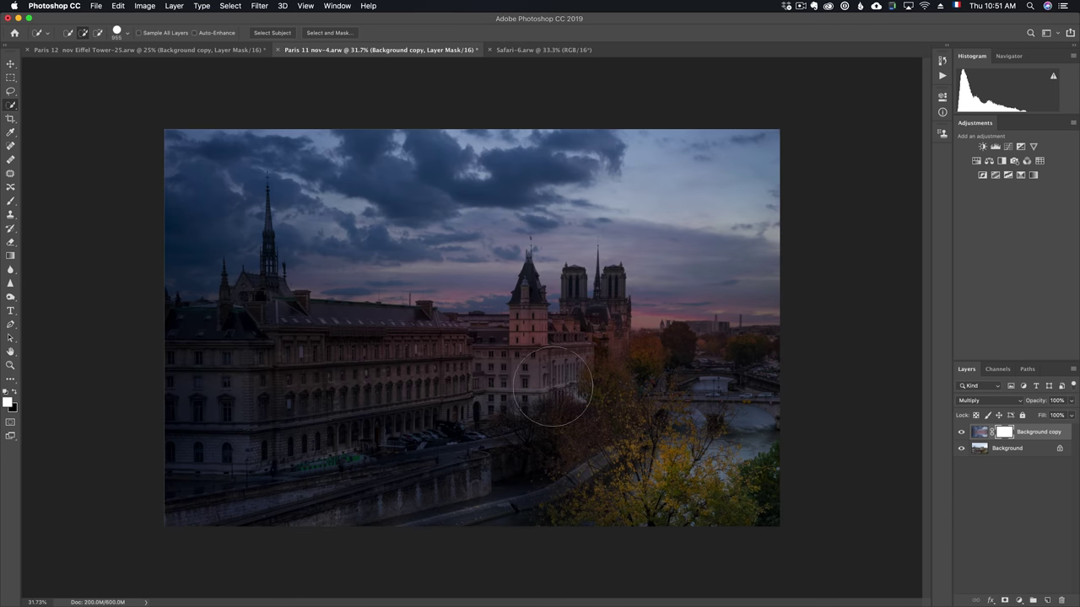
key("b")
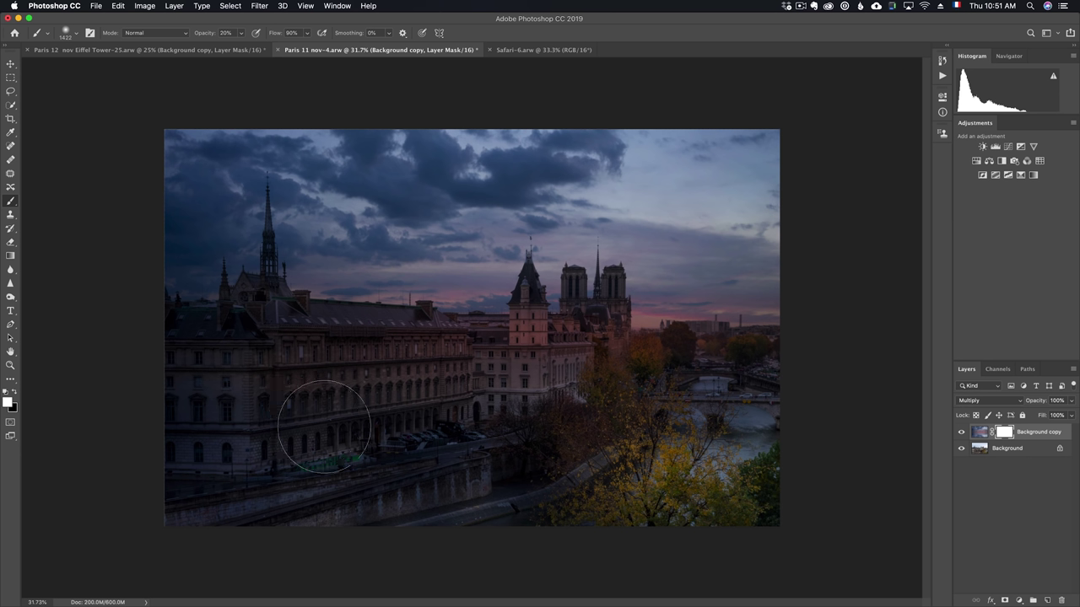
key("x")
- Paint the mask over the left building, trees and central tower to brighten them
mouse_move(266, 377)
left_mouse_down()
mouse_move(347, 395)
mouse_move(350, 417)
left_mouse_up()
left_click_drag(578, 397, 559, 415)
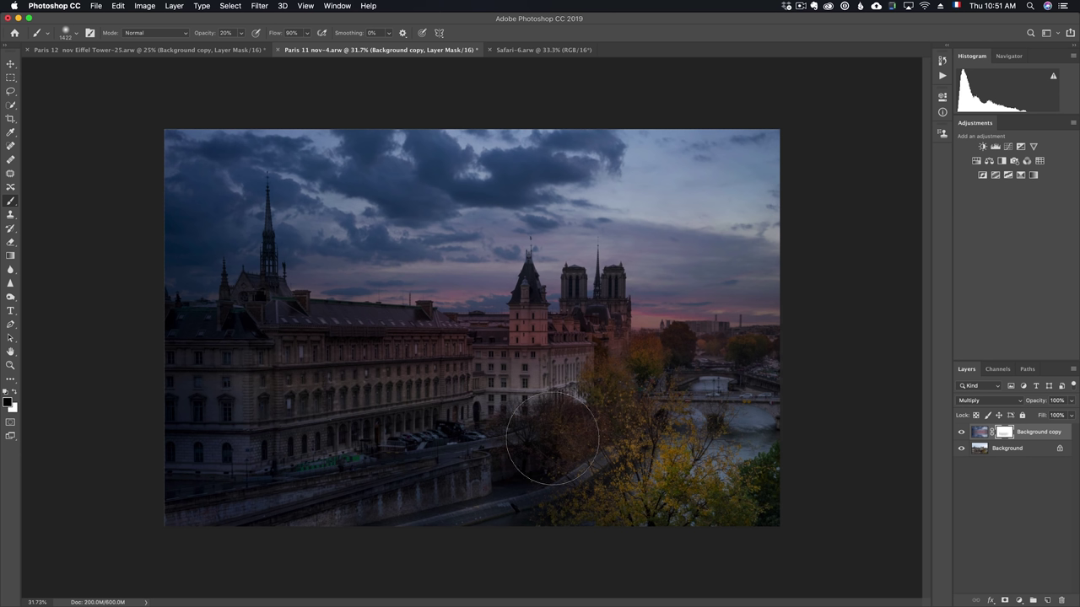
mouse_move(592, 429)
left_mouse_down()
mouse_move(613, 351)
mouse_move(279, 358)
mouse_move(233, 381)
mouse_move(212, 511)
mouse_move(439, 506)
left_mouse_up()
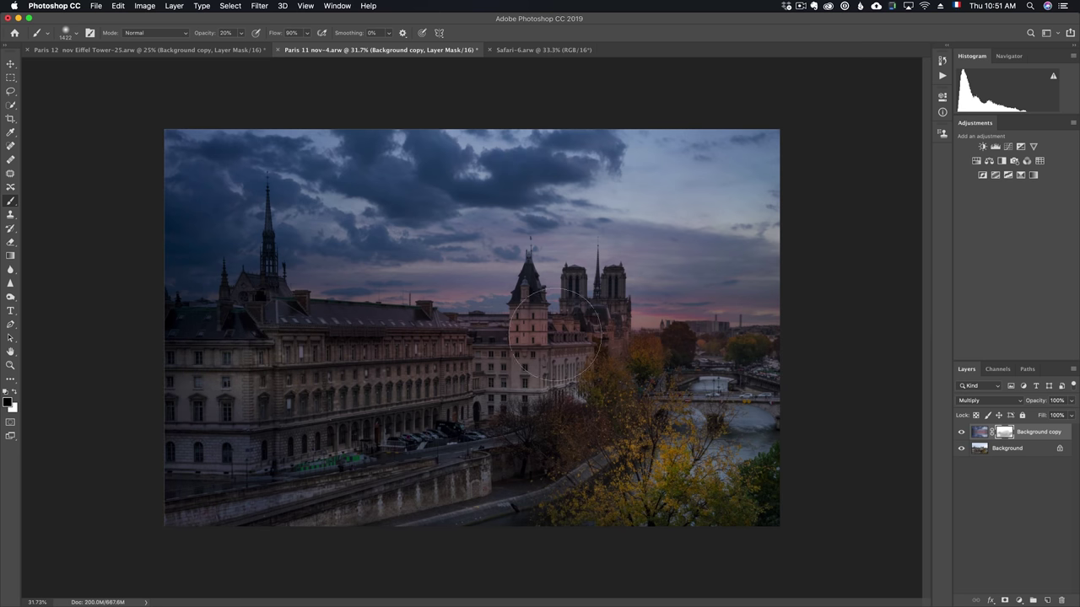
left_click_drag(434, 361, 286, 371)
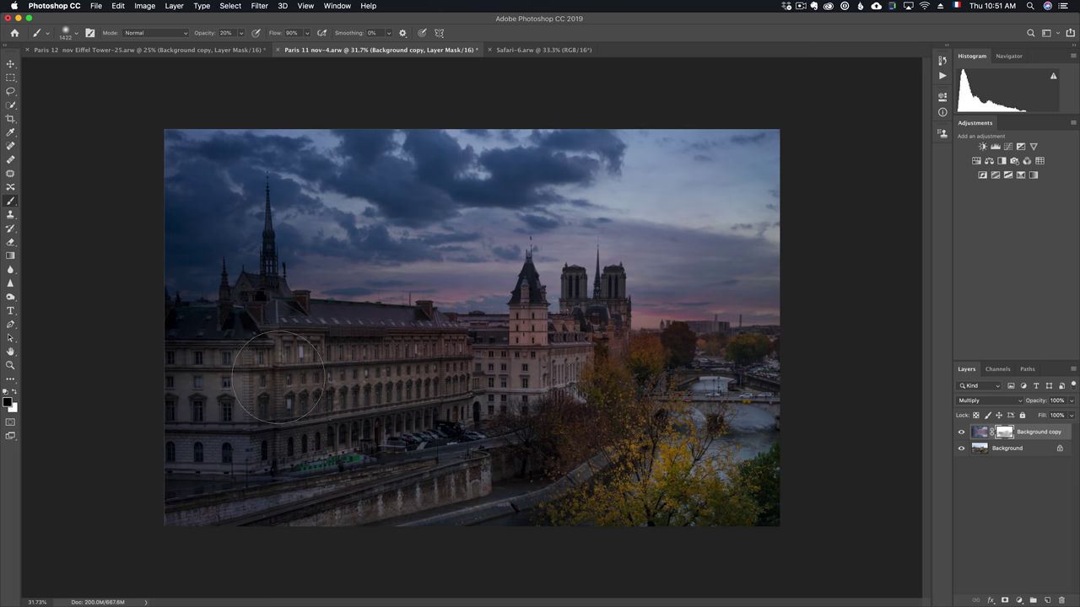
- Zoom in and out to inspect the sky blend over the rooftops and Notre-Dame towers
key("z")
left_click(327, 287)
left_click(328, 287)
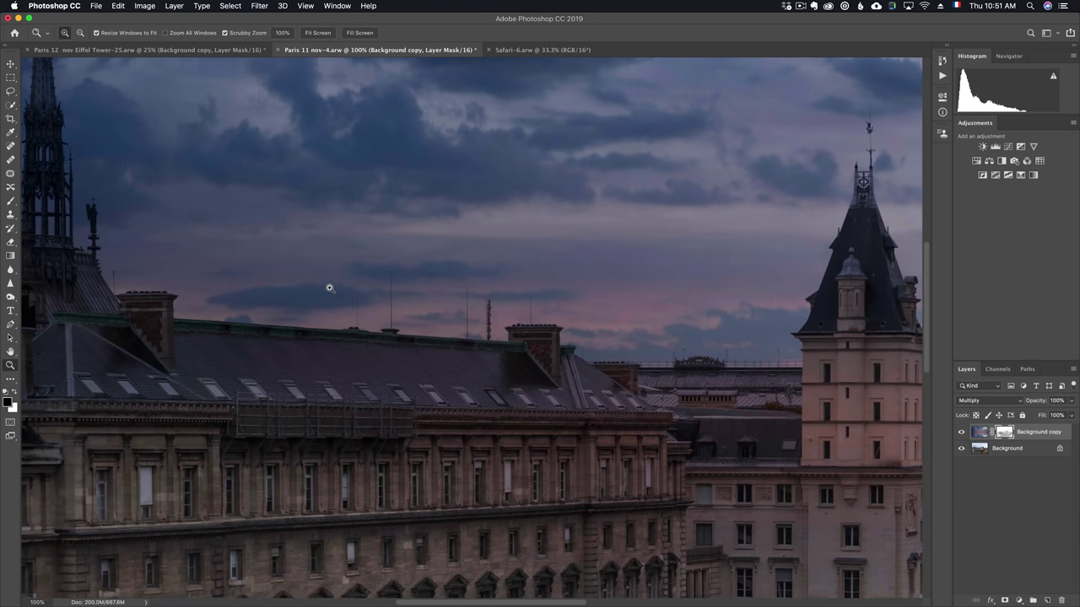
left_click(329, 287)
left_click(834, 371, "alt")
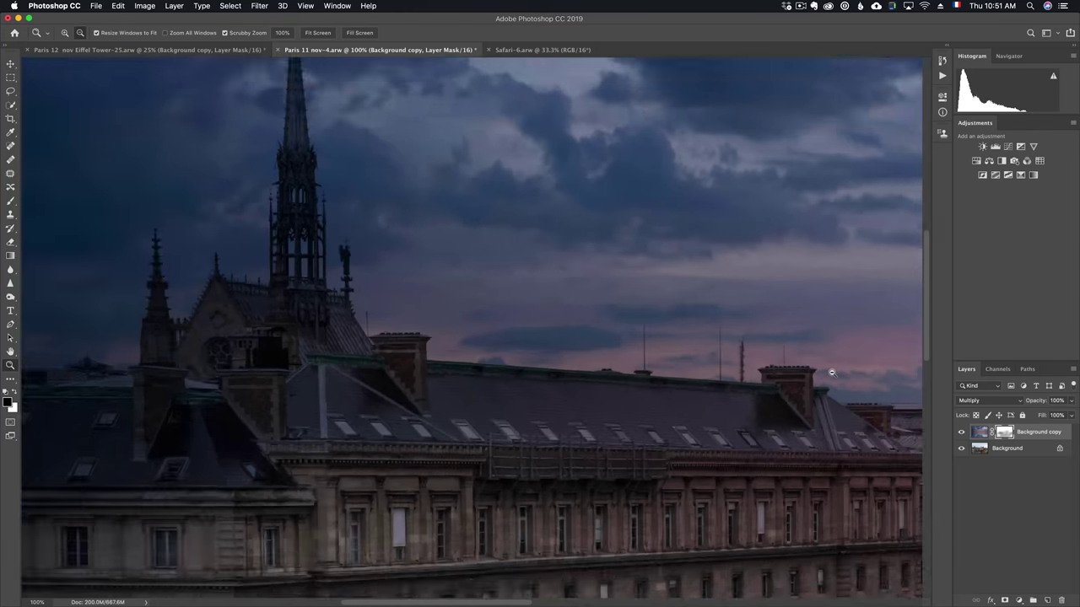
left_click_drag(793, 356, 433, 374)
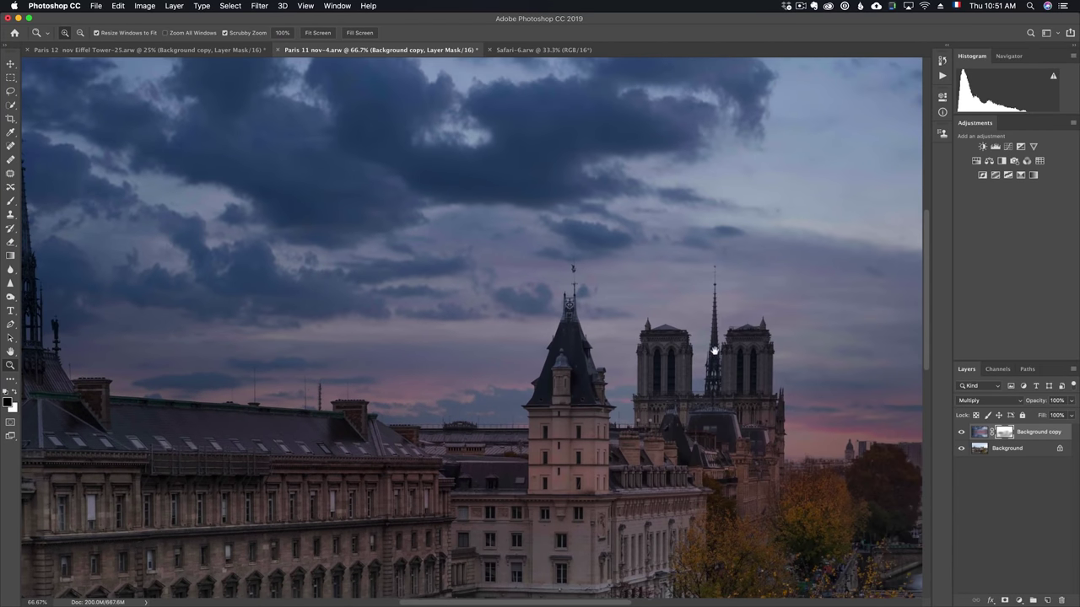
left_click(578, 338, "alt")
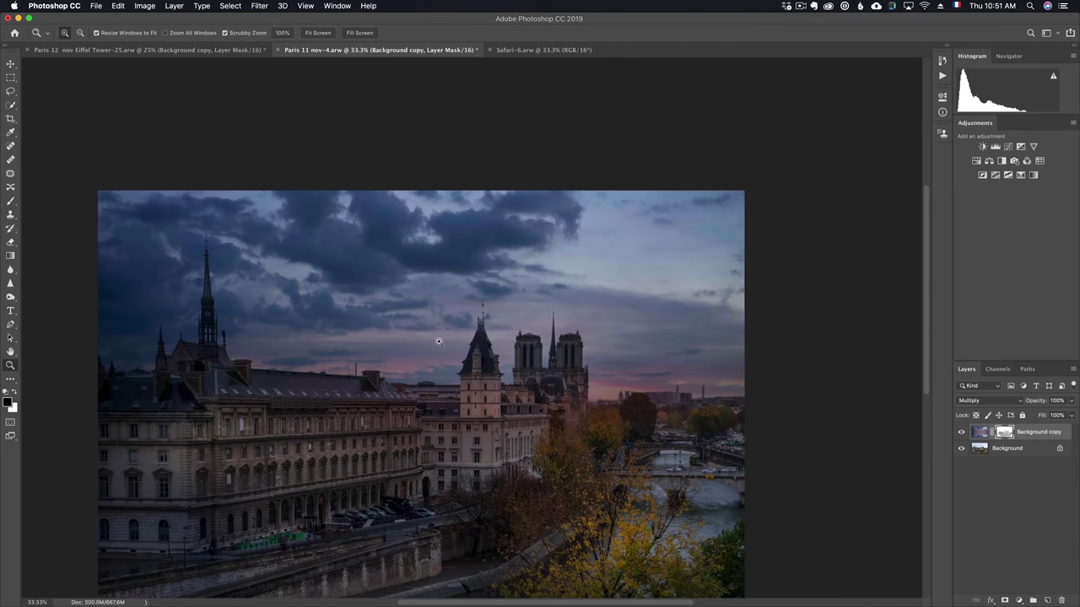
left_click(420, 344)
left_click(301, 331, "alt")
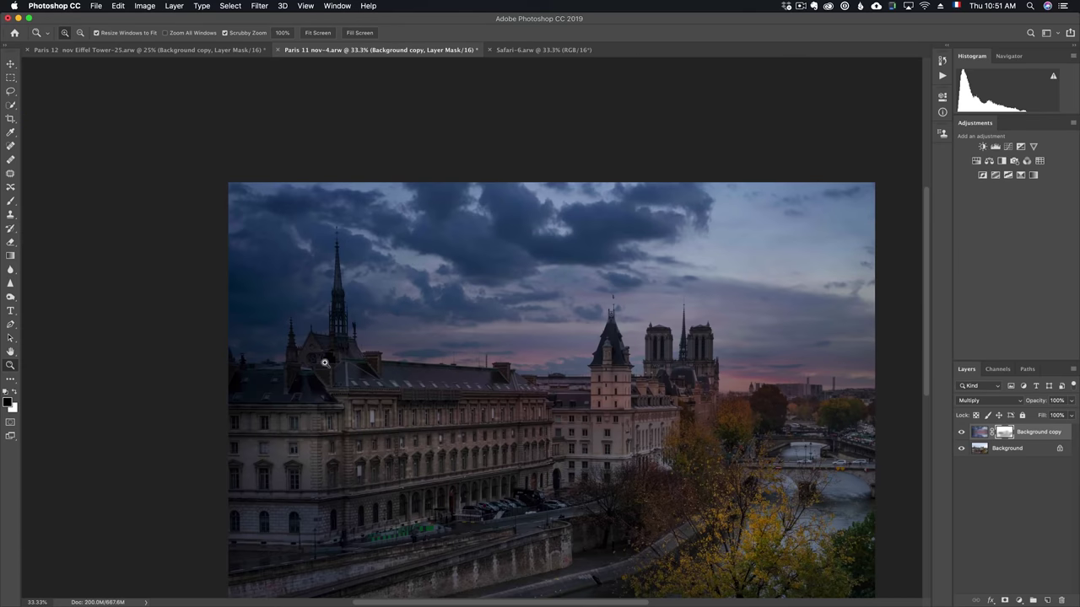
left_click(642, 442)
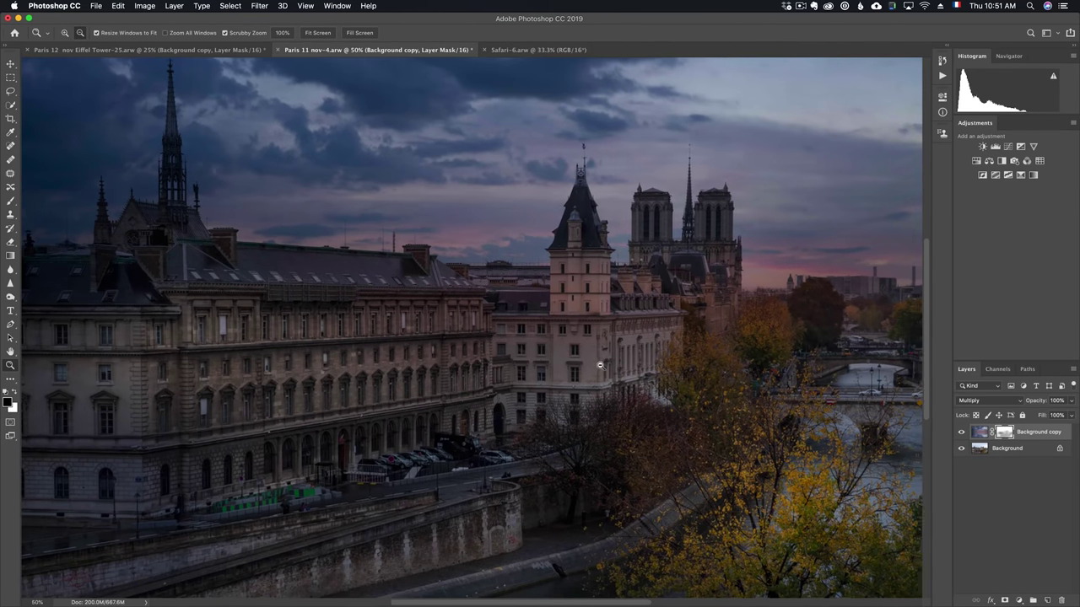
left_click(594, 363, "alt")
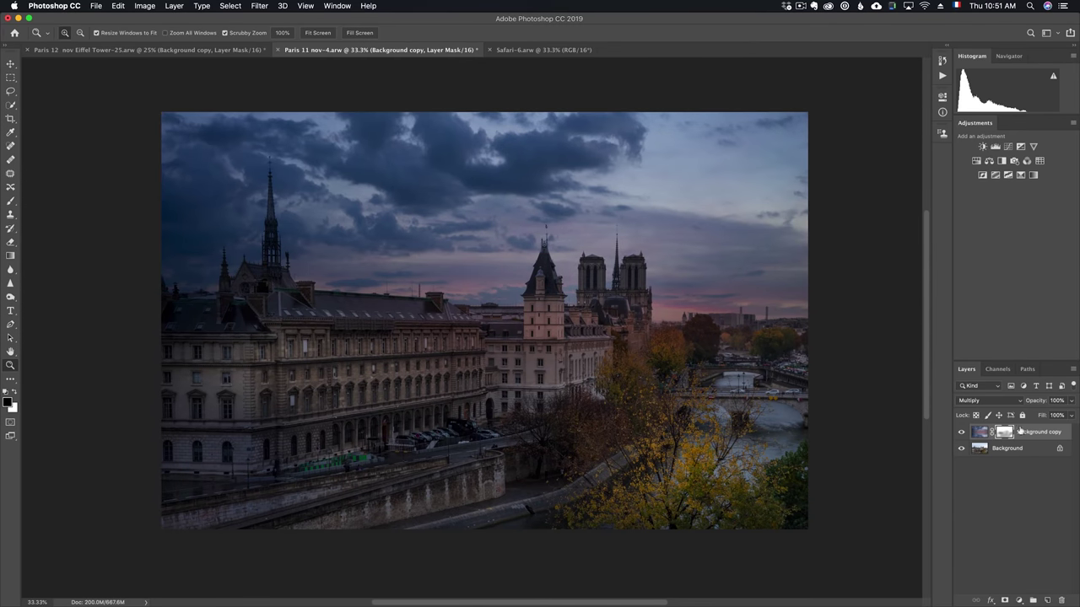
- Lower the sky layer's opacity to 94% and compare it hidden and shown
left_click_drag(1035, 403, 1034, 405)
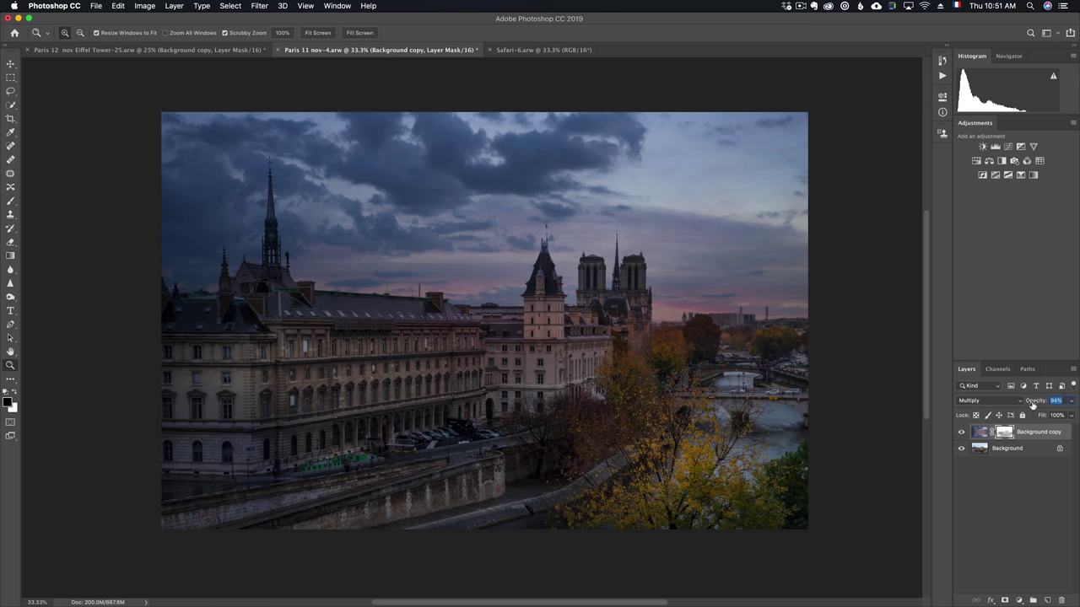
left_click(966, 434)
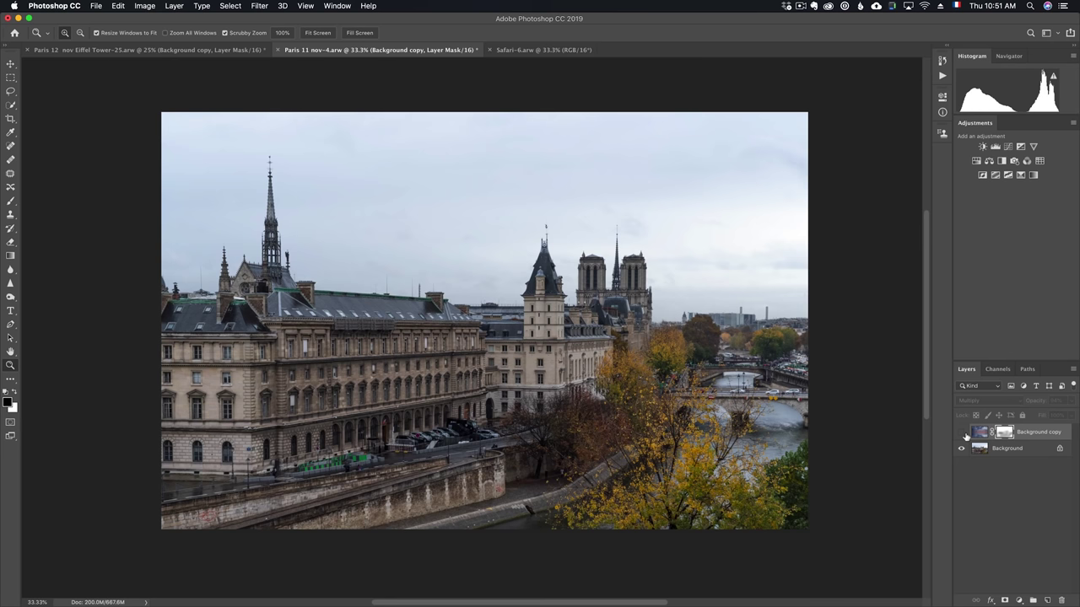
left_click(966, 433)
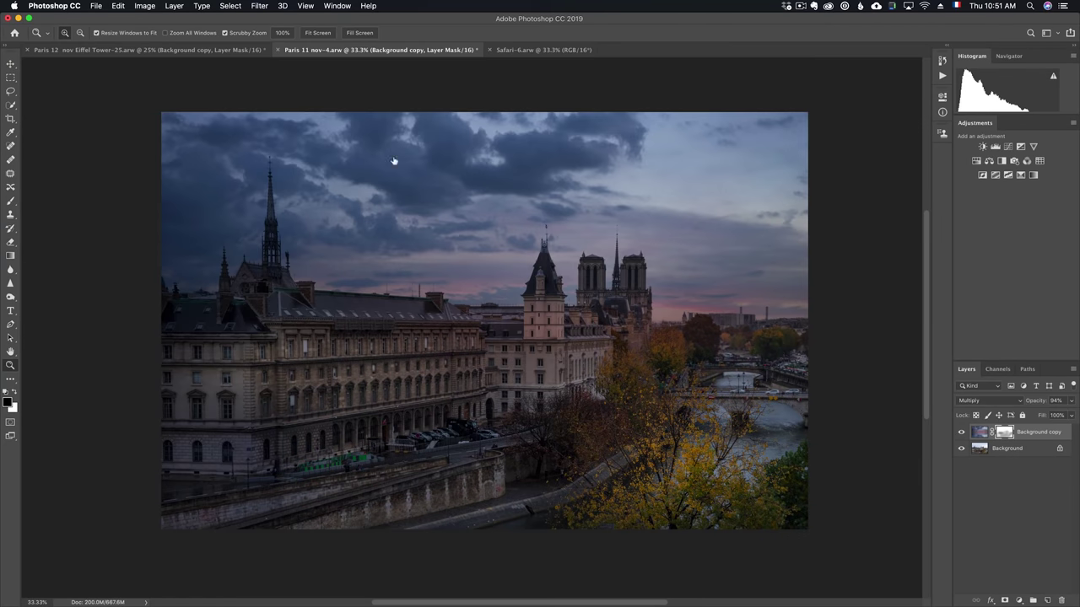
left_click(524, 51)
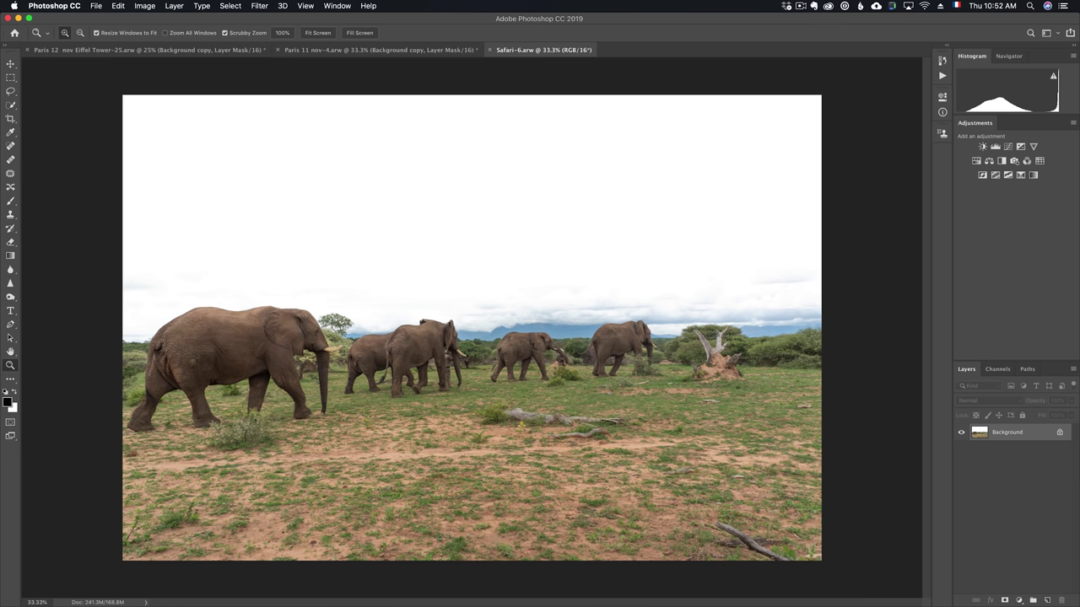
- Place the red-orange sunset sky from the Sky Serge library across the elephant photo's top
left_click_drag(628, 110, 717, 112)
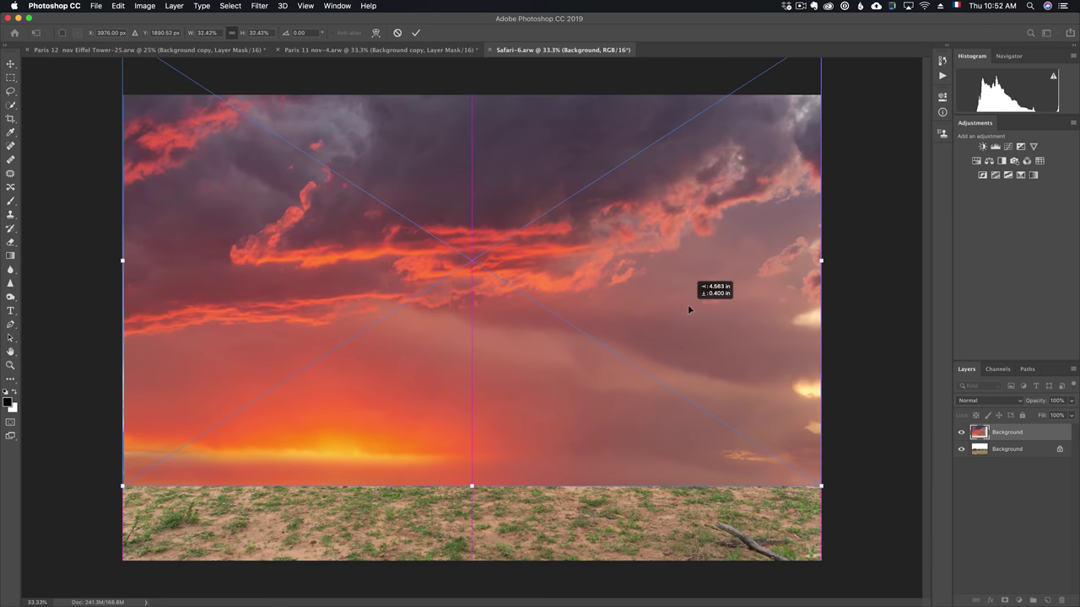
mouse_move(687, 305)
left_mouse_down()
mouse_move(679, 164)
mouse_move(688, 171)
left_mouse_up()
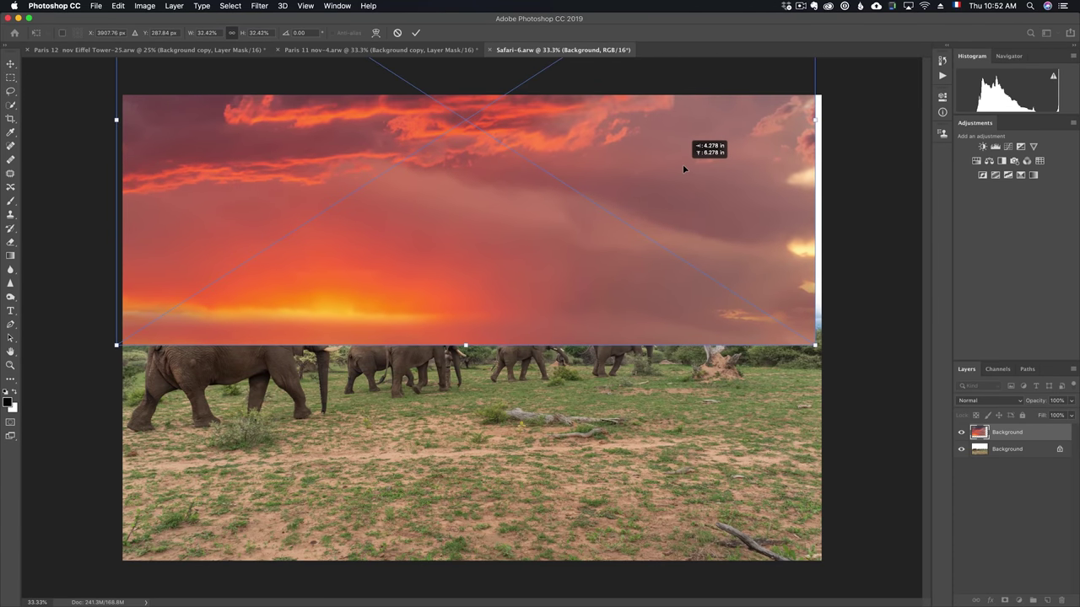
left_click_drag(687, 172, 689, 169)
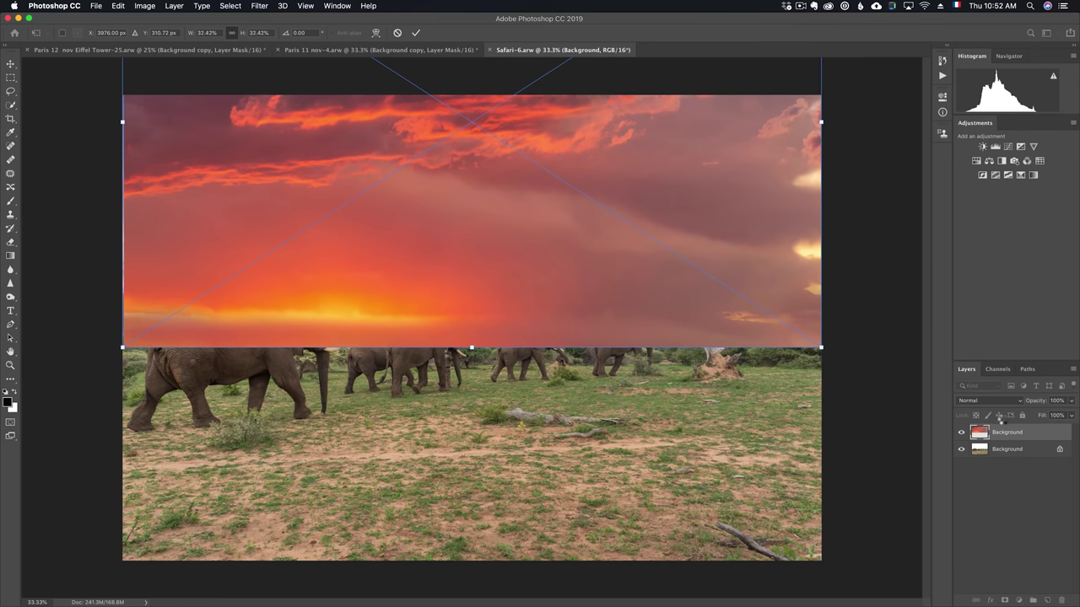
left_click(1024, 437)
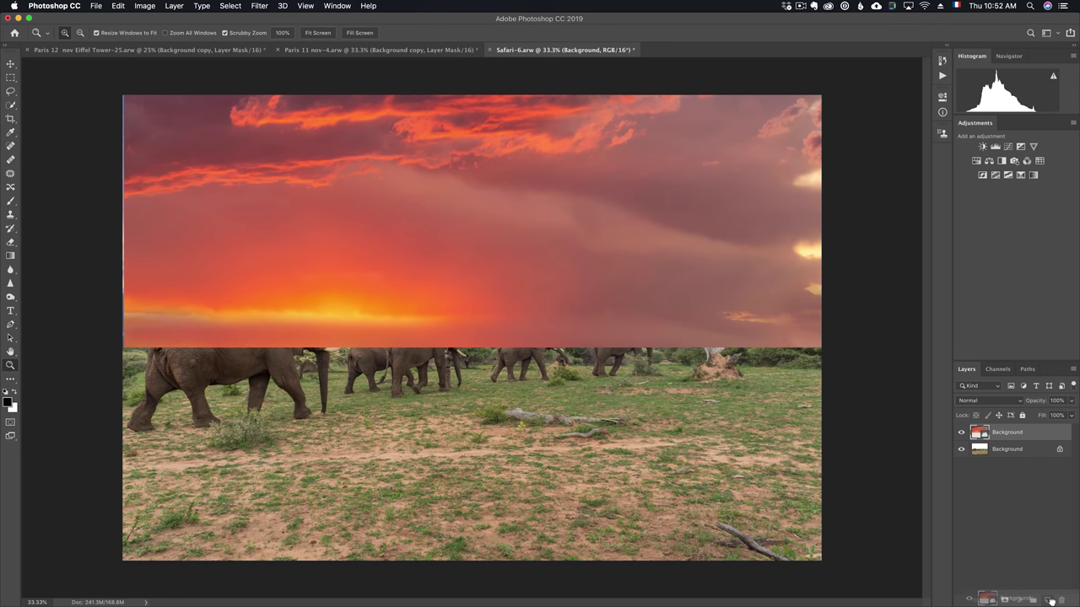
- Duplicate the sunset sky, flip the copy vertically and push it to the frame's bottom
left_click_drag(1028, 439, 1047, 600)
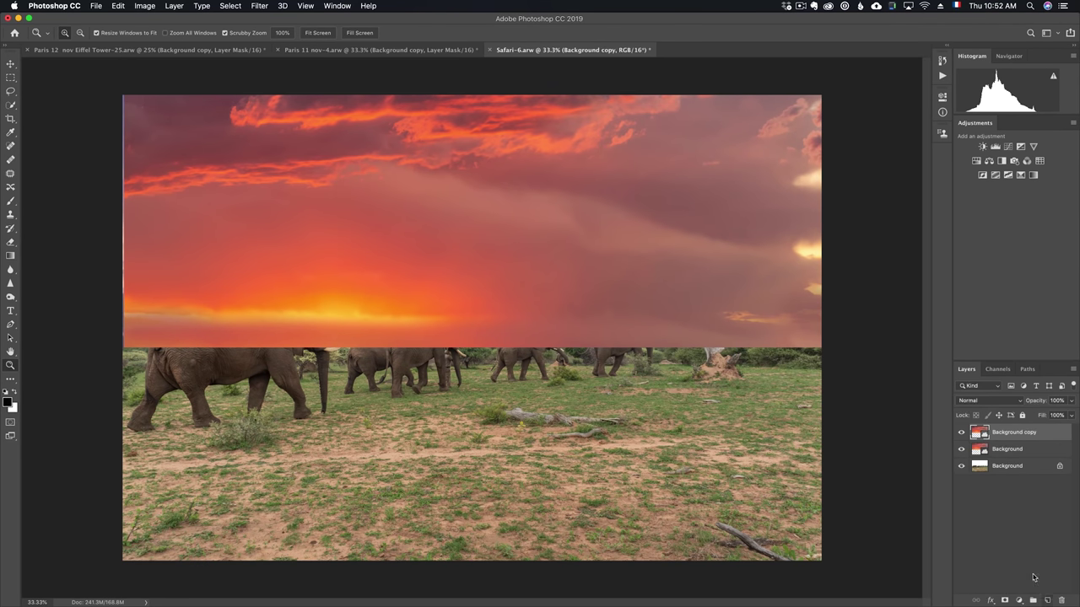
right_click(514, 268)
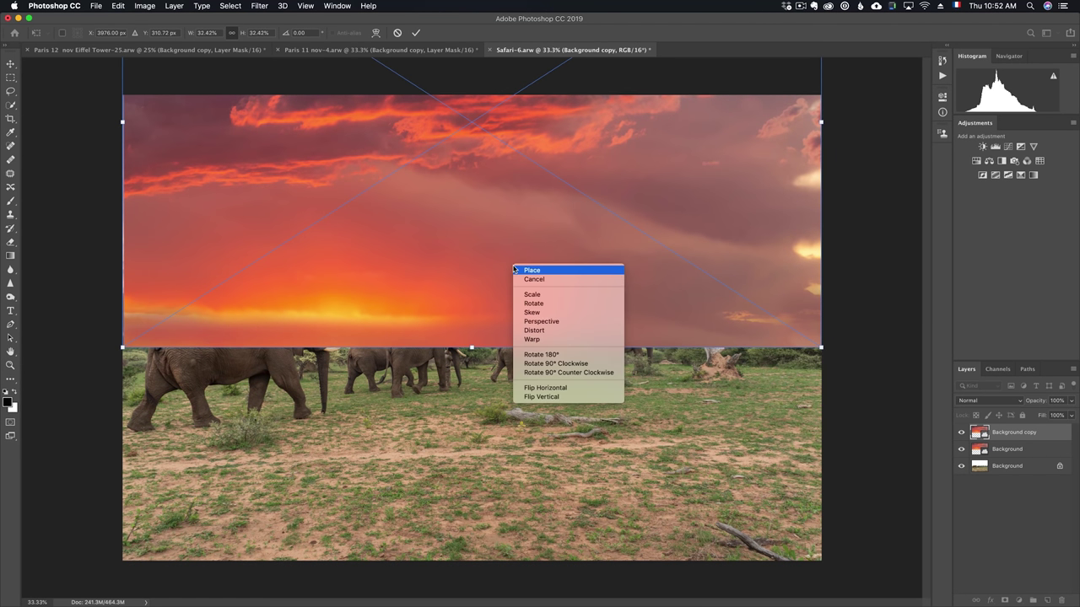
left_click(543, 397)
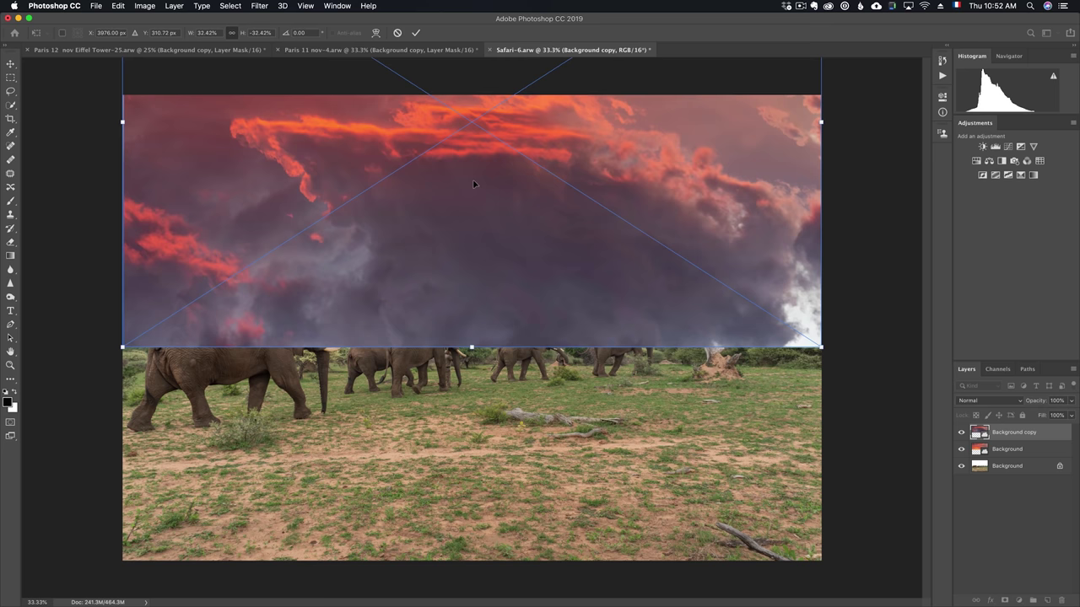
left_click_drag(472, 215, 490, 337)
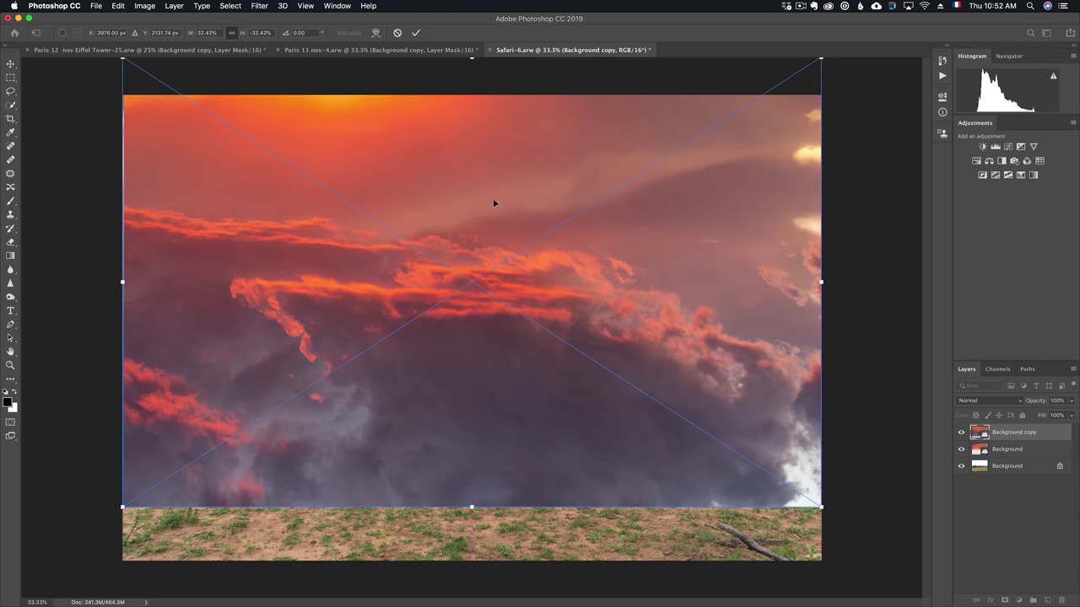
left_click_drag(495, 202, 501, 402)
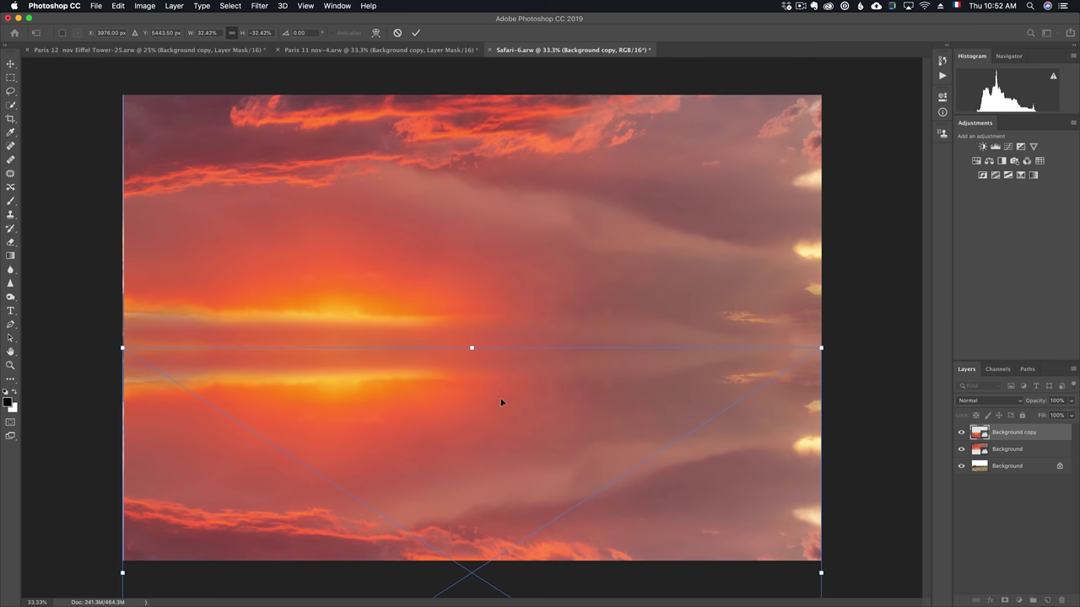
key("Return")
- Select both sunset sky layers and merge them into one
left_click(1028, 449, "shift")
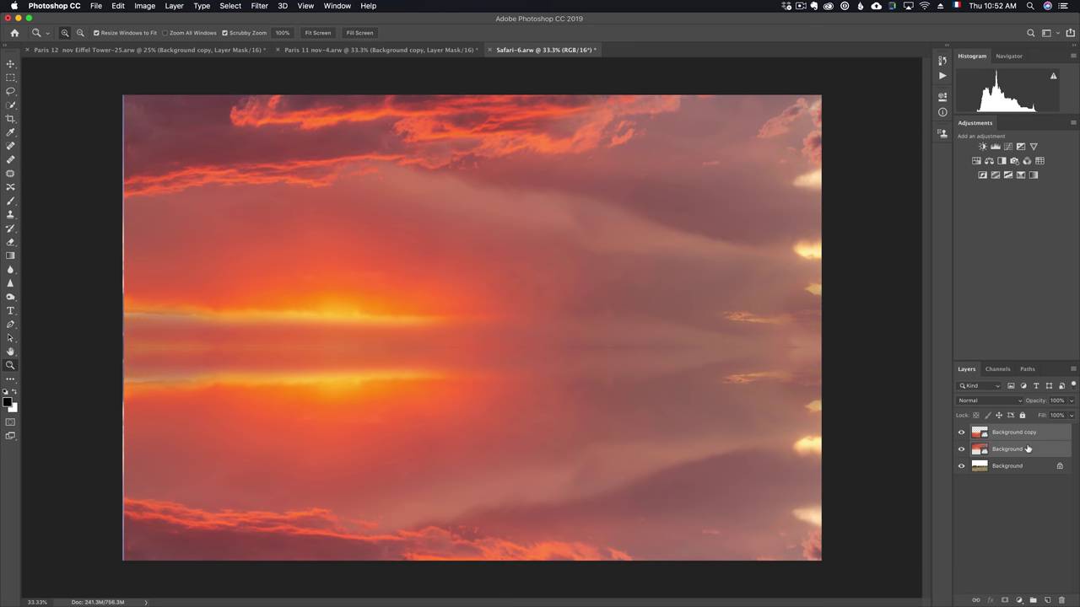
right_click(1045, 451)
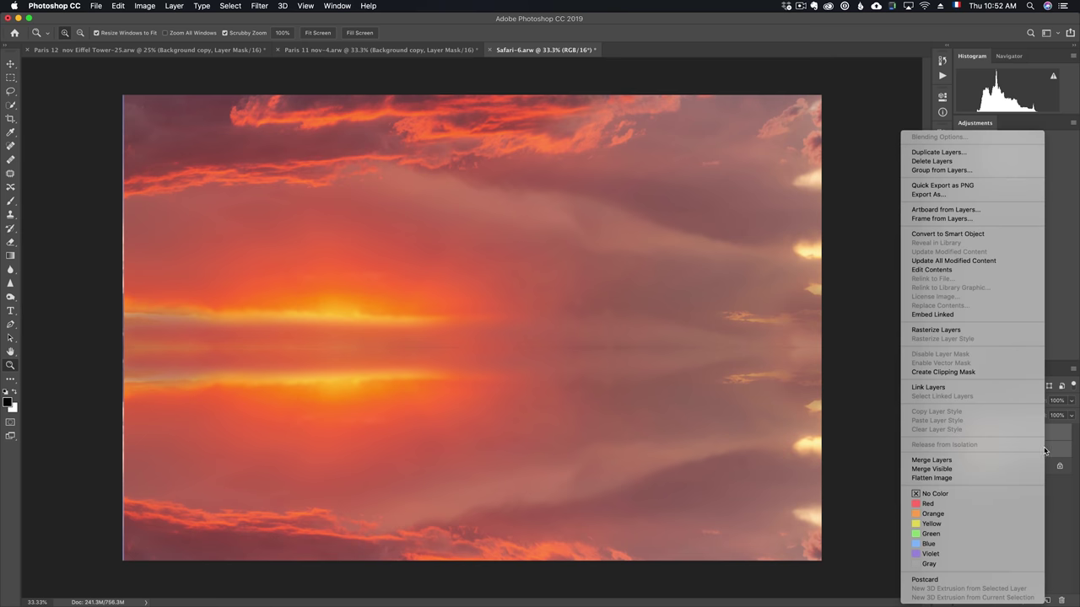
left_click(996, 462)
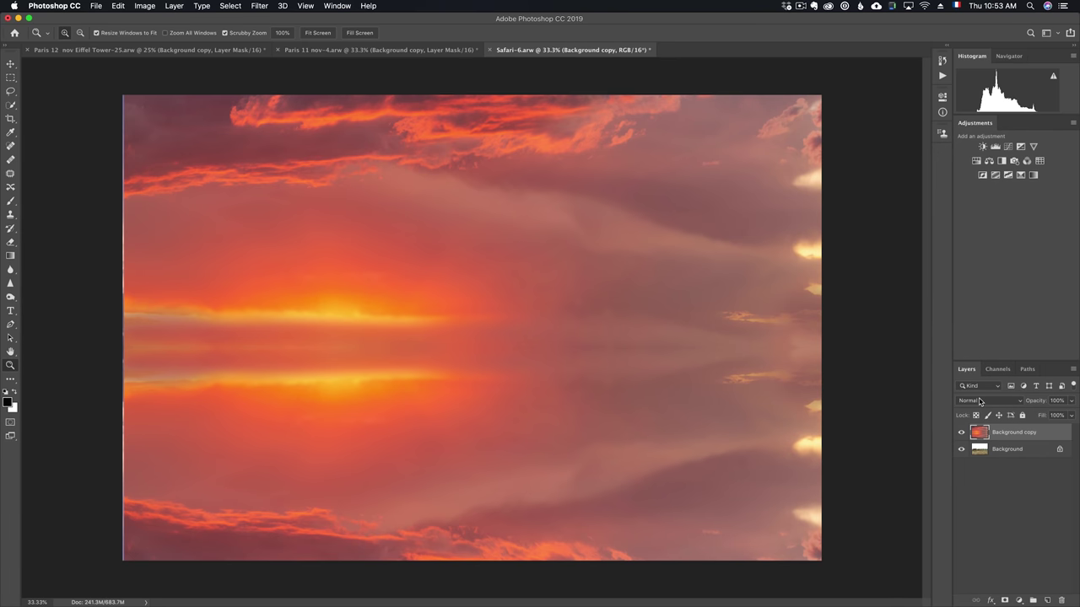
- Set the sunset sky to Multiply and select the ground and elephants by inverting a sky selection
left_click(987, 400)
left_click(989, 431)
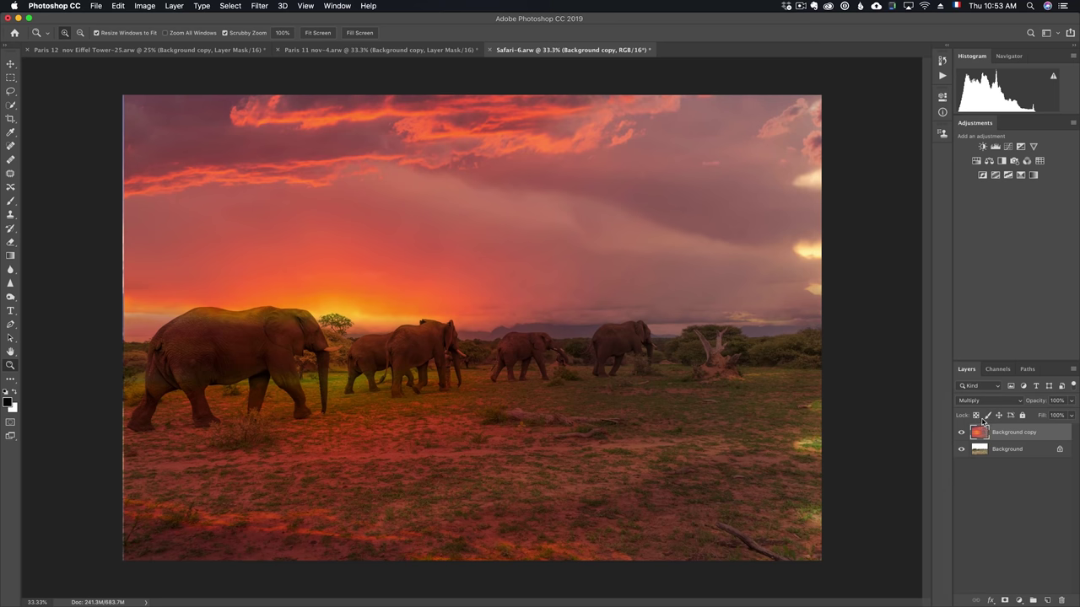
left_click(962, 432)
key("alt+bracketleft")
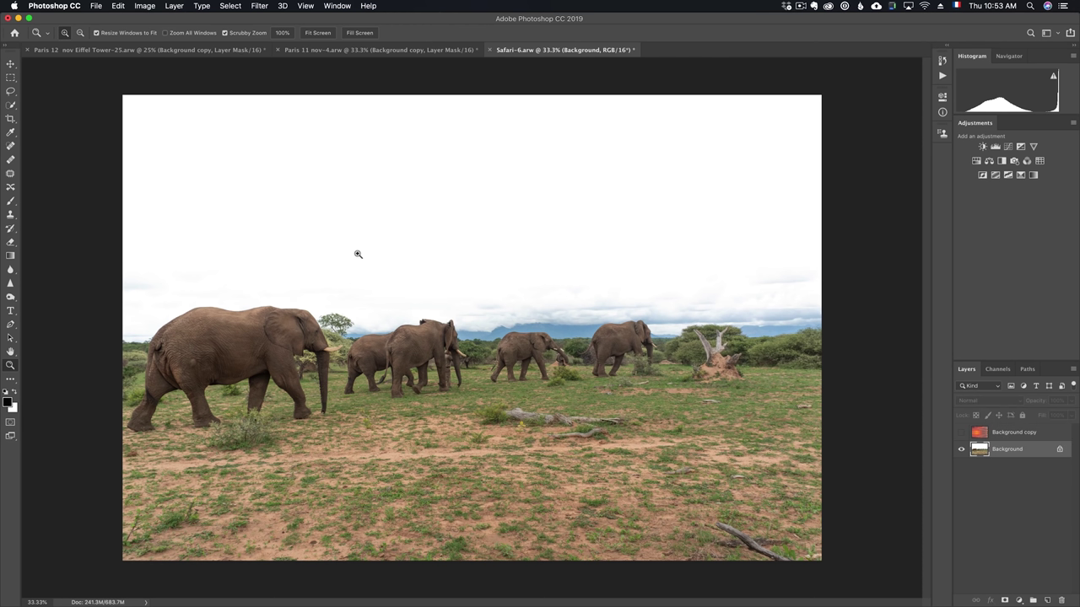
left_click(11, 105)
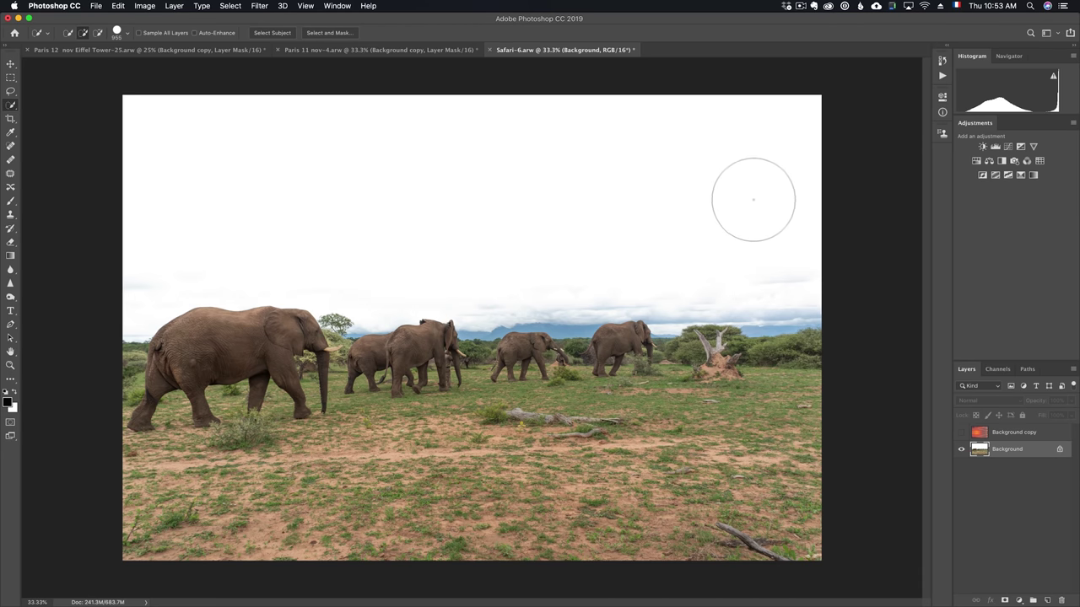
left_click(538, 240)
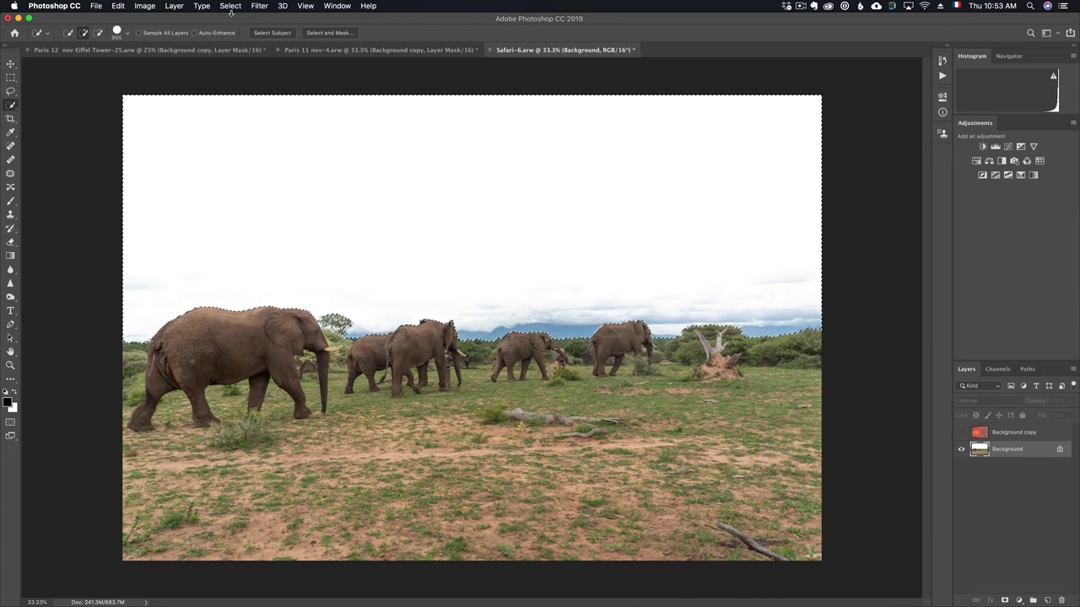
left_click(230, 6)
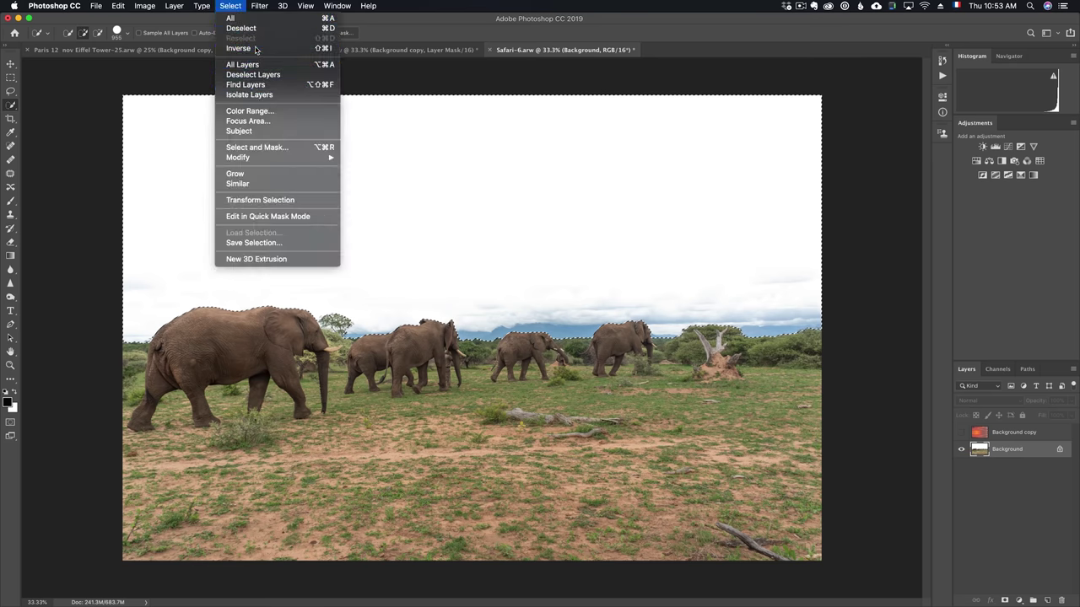
left_click(238, 48)
- Gaussian-blur the sky layer over the ground and elephants, compare with the original, and deselect
left_click(1013, 432)
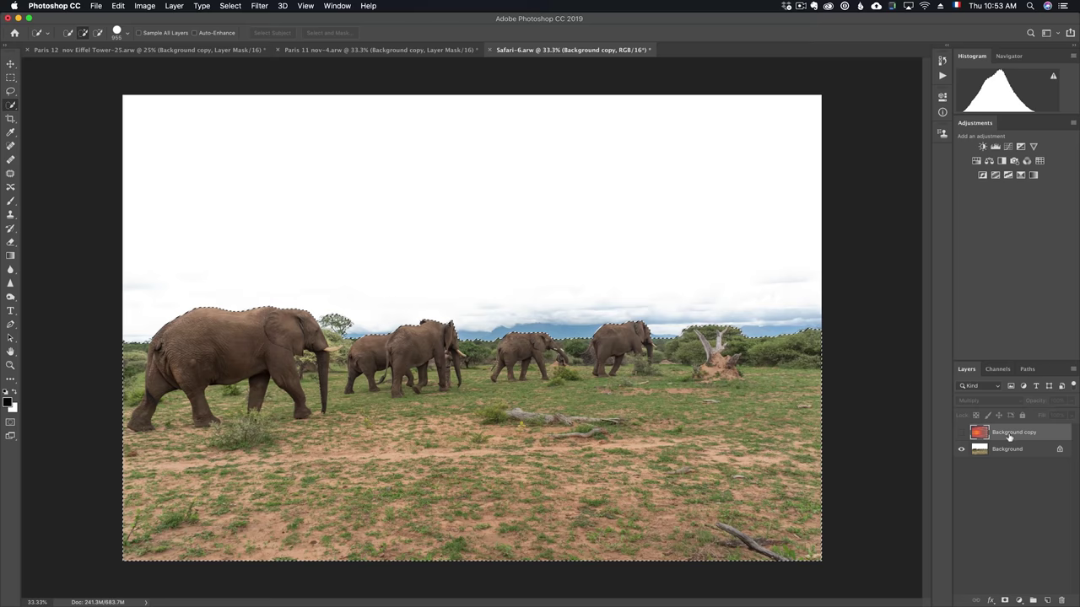
left_click(961, 432)
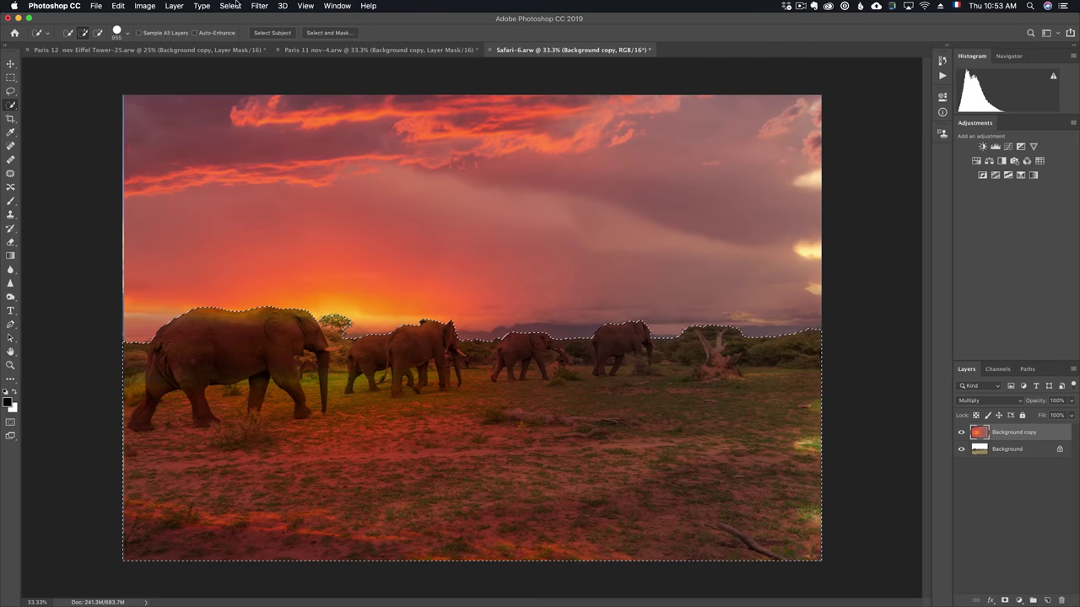
left_click(263, 6)
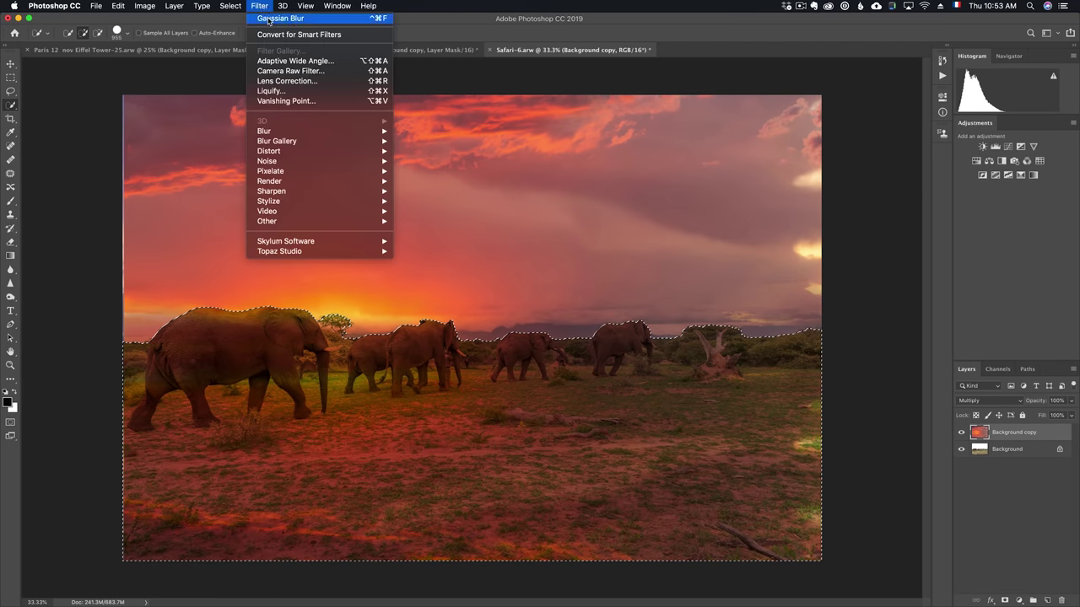
left_click(377, 18)
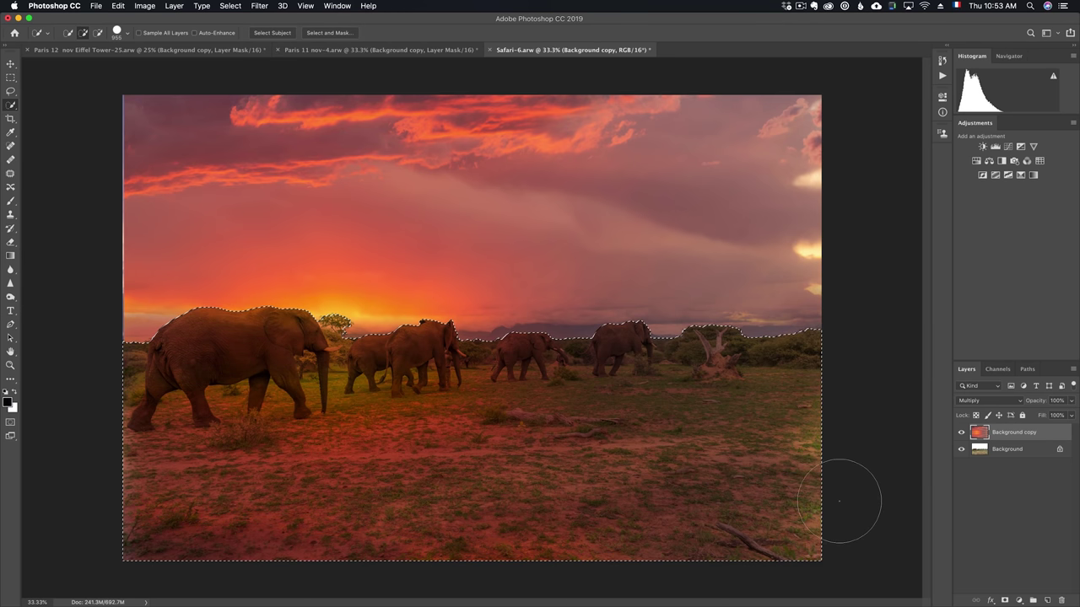
left_click(961, 433)
left_click(961, 433)
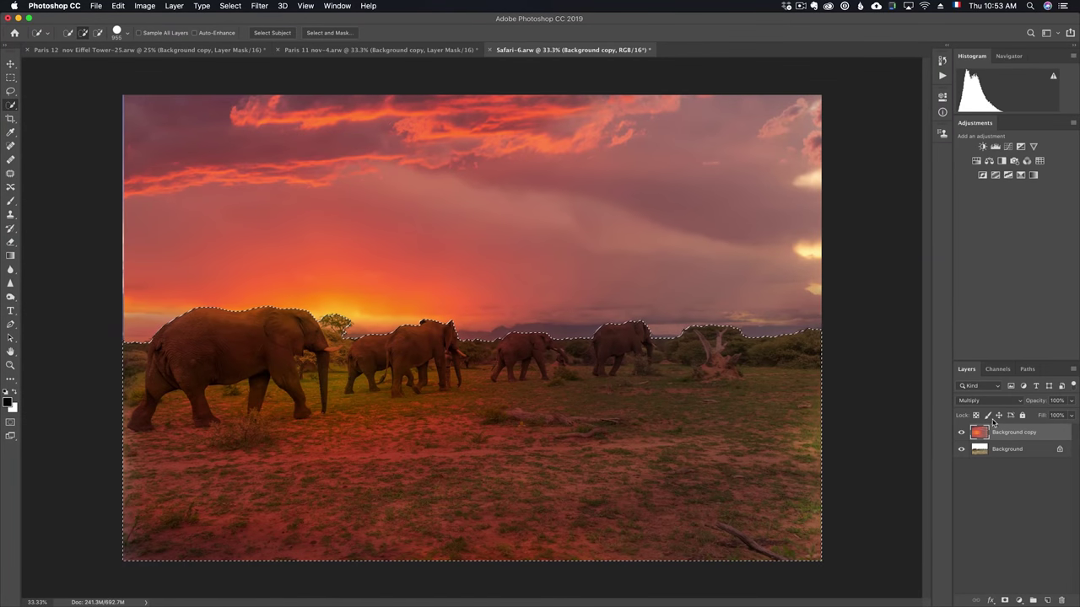
key("ctrl+d")
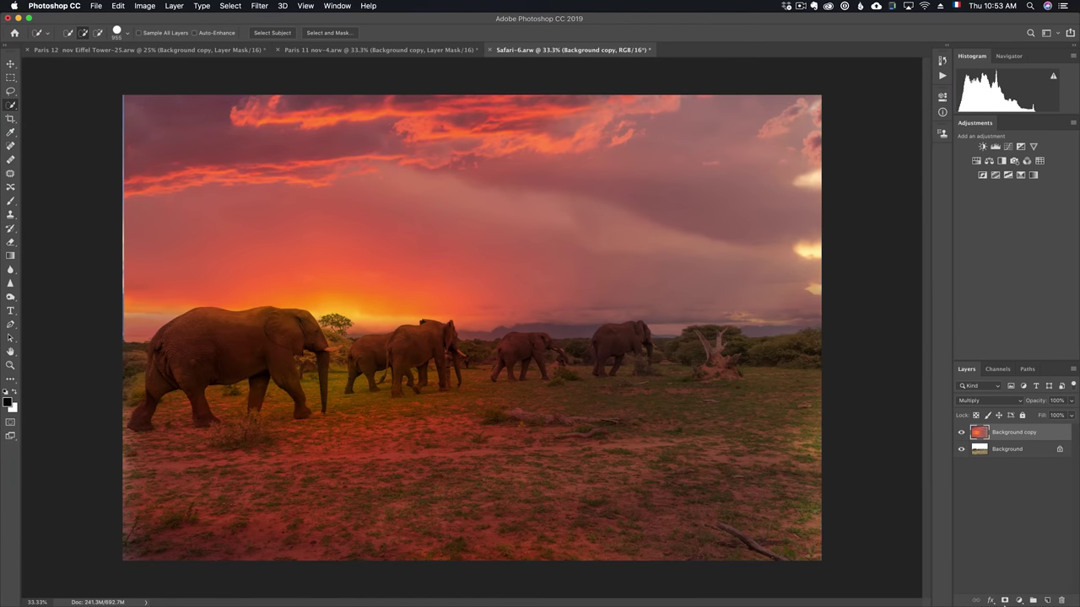
- Mask the sunset layer, painting black at 20% over the elephants and foreground to ease the red cast
left_click(1005, 601)
key("b")
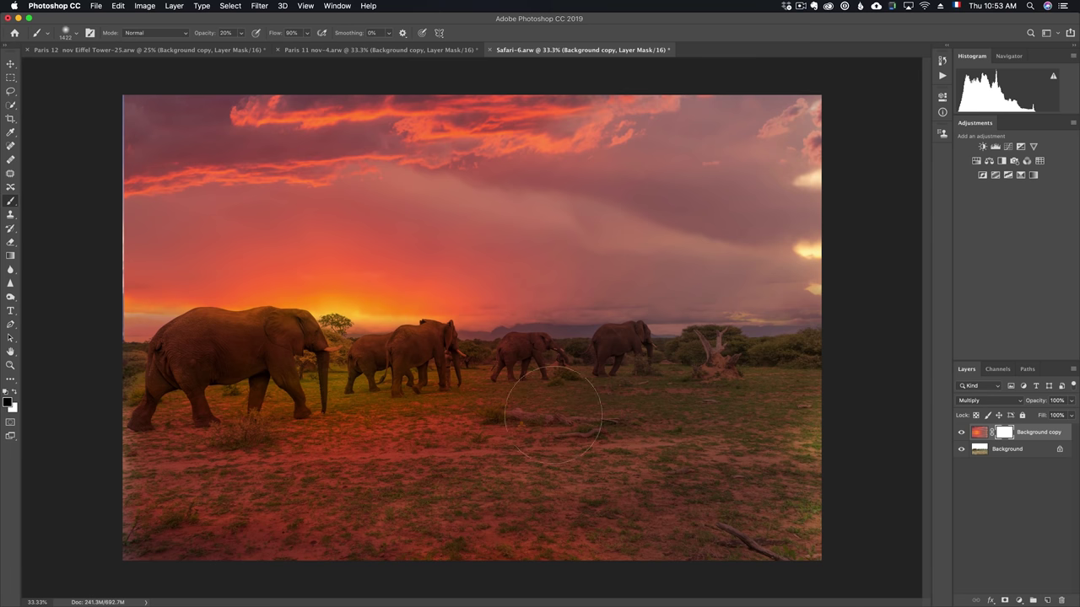
left_click_drag(173, 438, 599, 379)
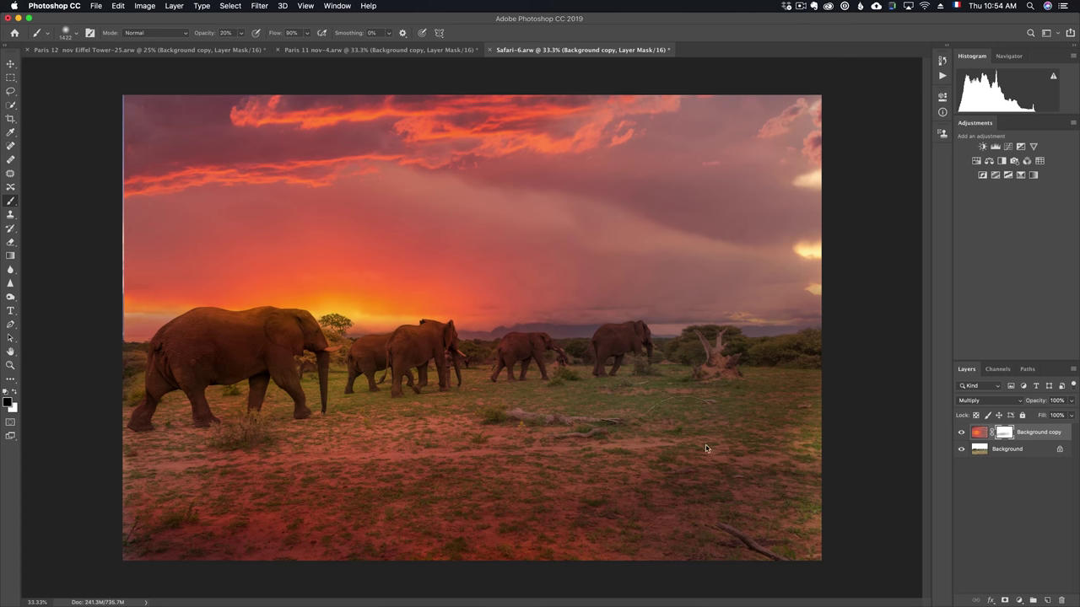
left_click_drag(711, 446, 301, 463)
left_click_drag(256, 335, 189, 363)
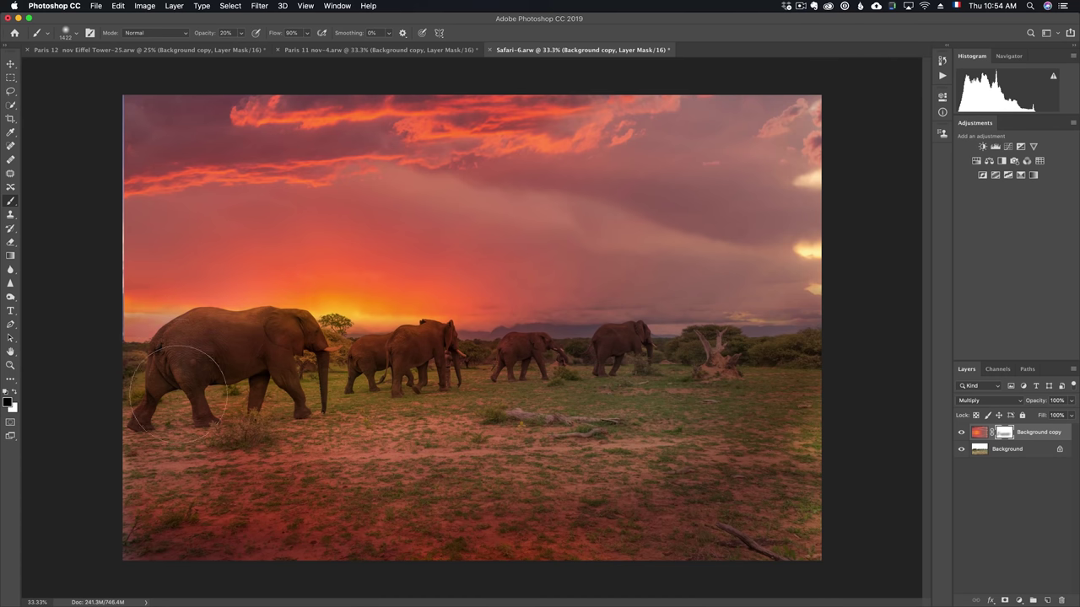
left_click_drag(160, 515, 765, 507)
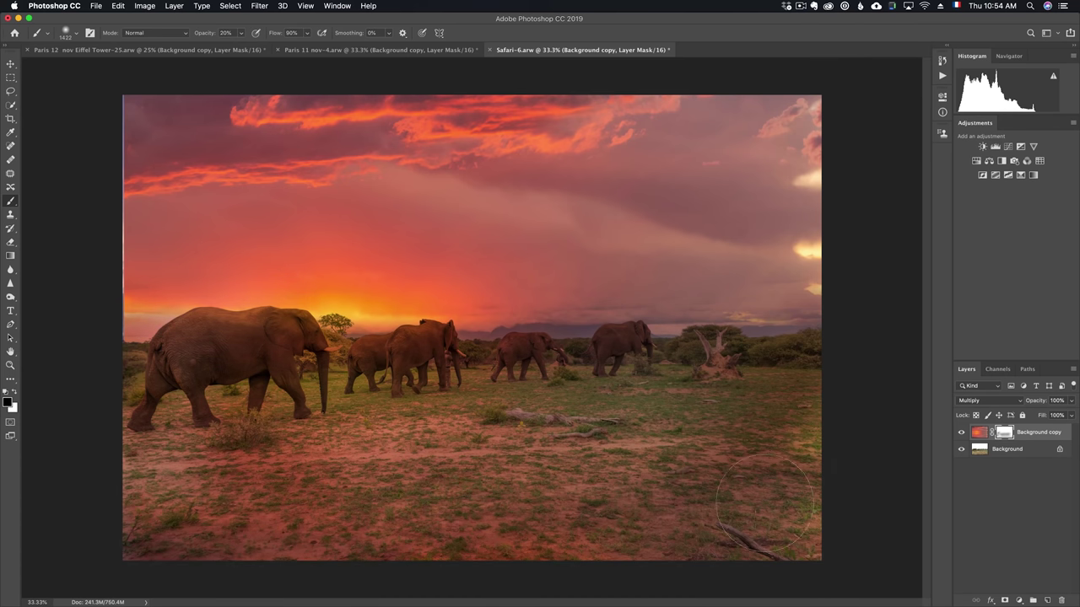
left_click_drag(626, 385, 909, 442)
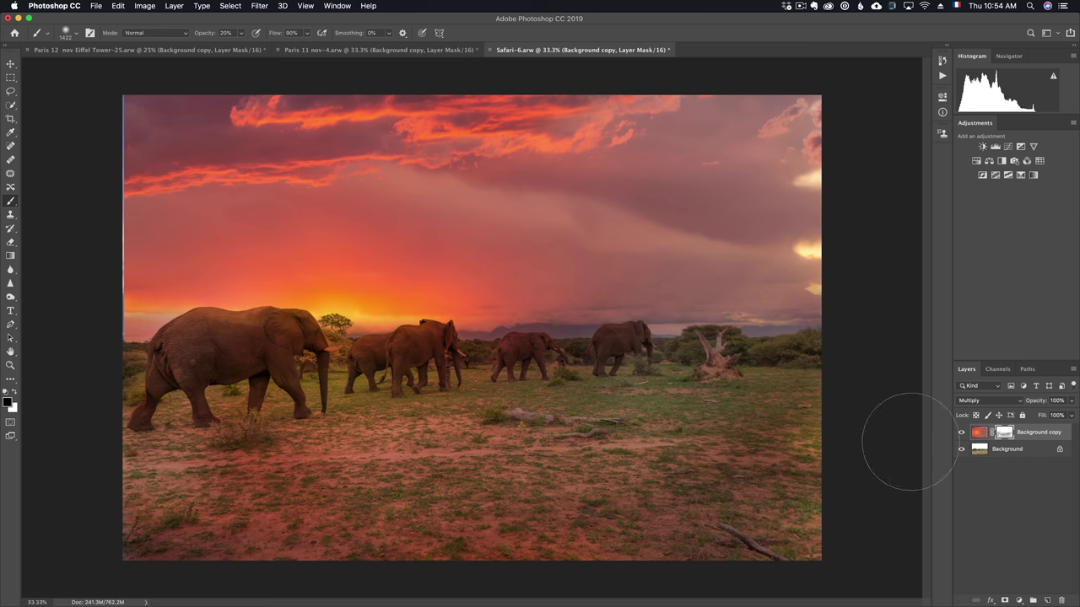
left_click(961, 433)
- Make the Background copy sunset-sky layer visible again to view the finished elephant composite
left_click(961, 433)
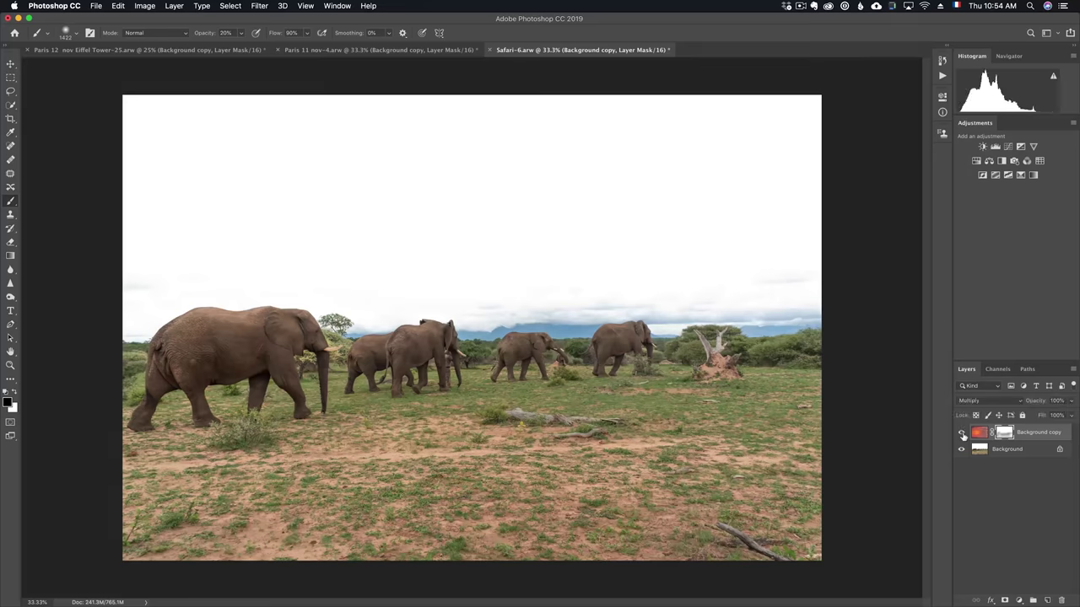